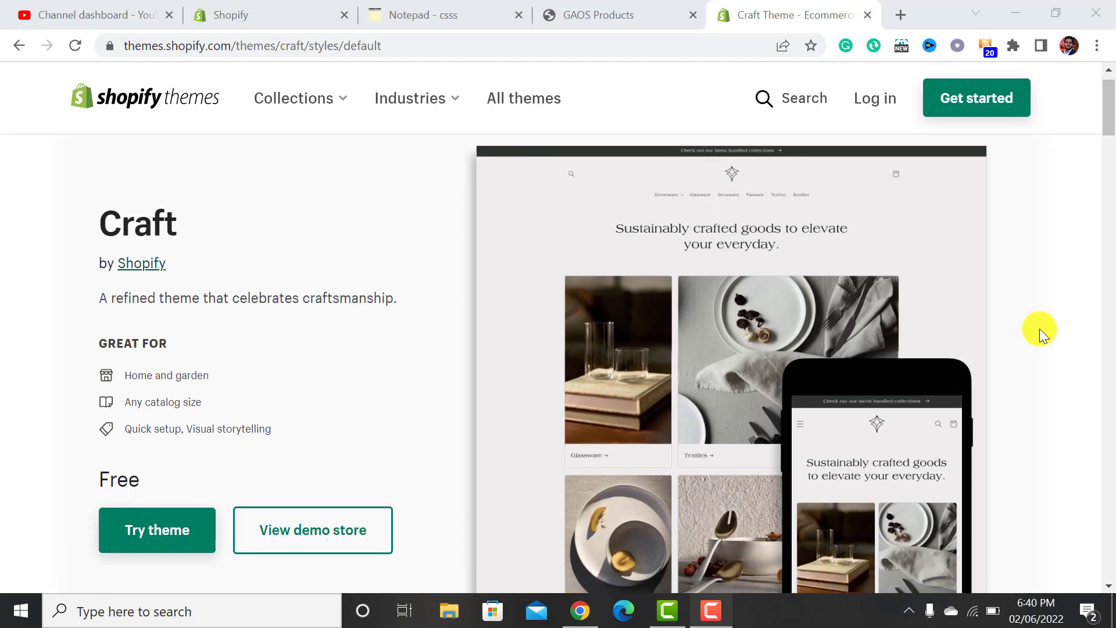
Open the Craft theme's demo store preview and dismiss the shipping country notice
scroll(1040, 330, "down", 3)
left_click(353, 377)
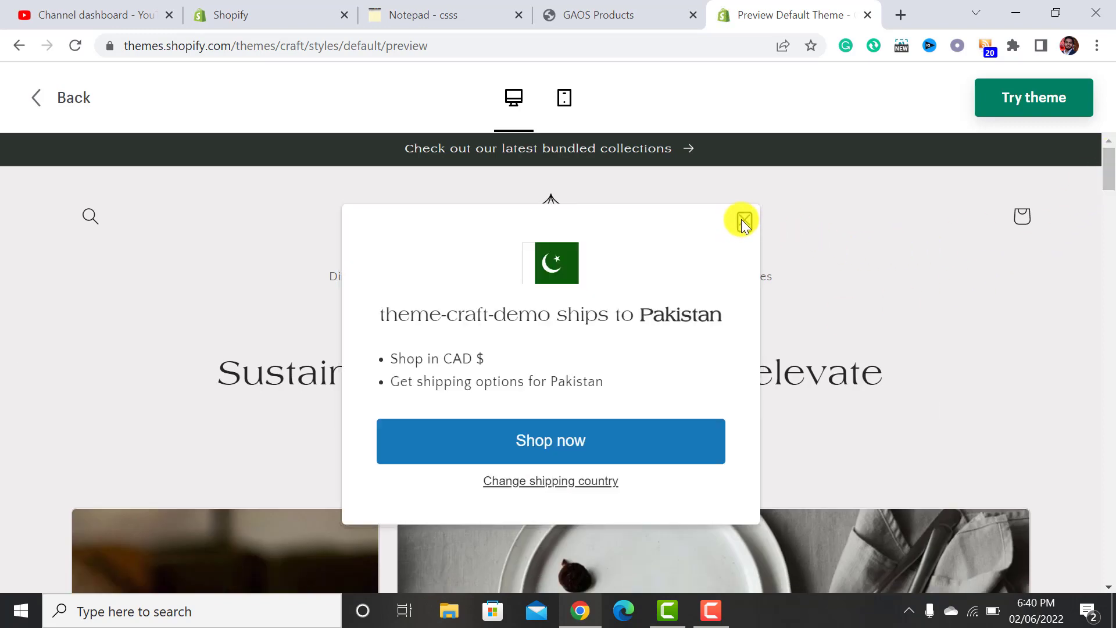
left_click(743, 219)
mouse_move(1107, 175)
left_mouse_down()
mouse_move(1109, 563)
mouse_move(1109, 168)
left_mouse_up()
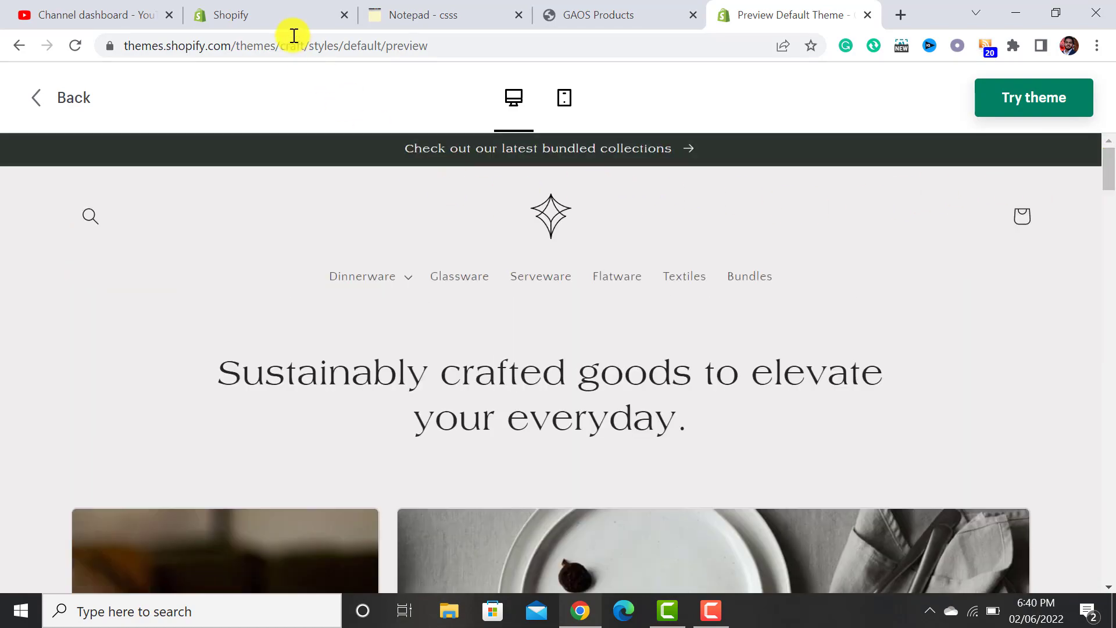
In the GAOS Products store admin, review the product list and the Online Store navigation menus
left_click(262, 14)
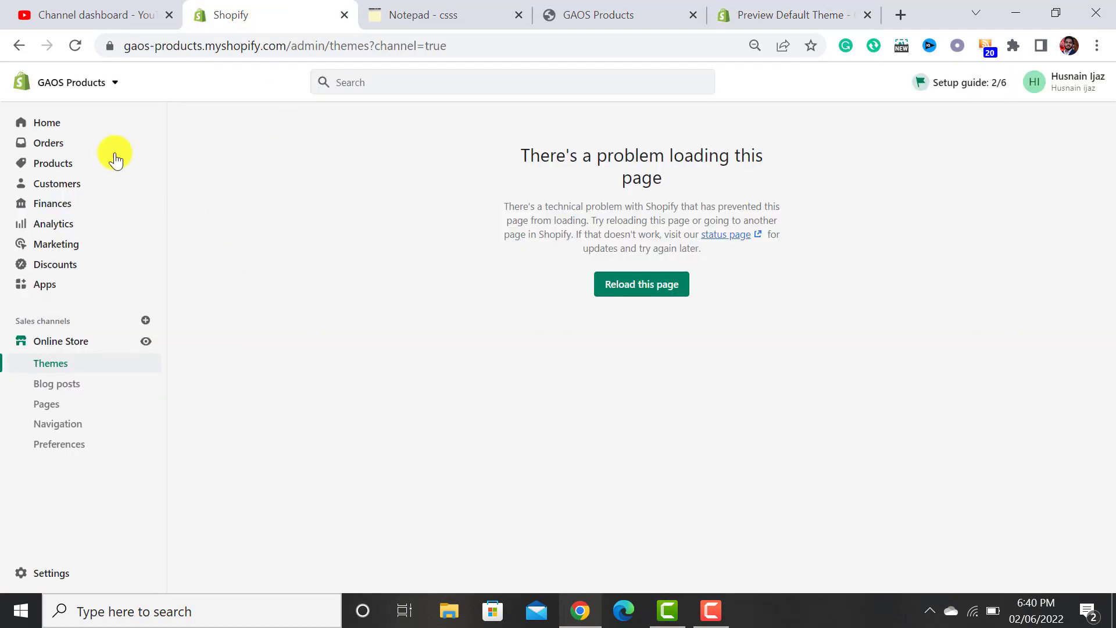
left_click(53, 120)
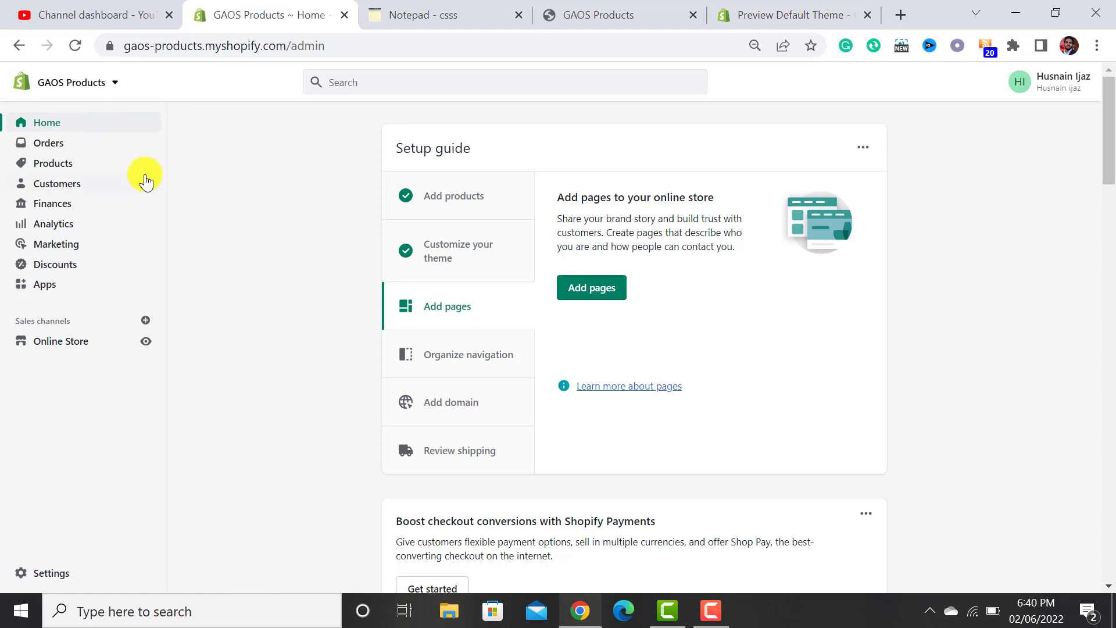
left_click(93, 166)
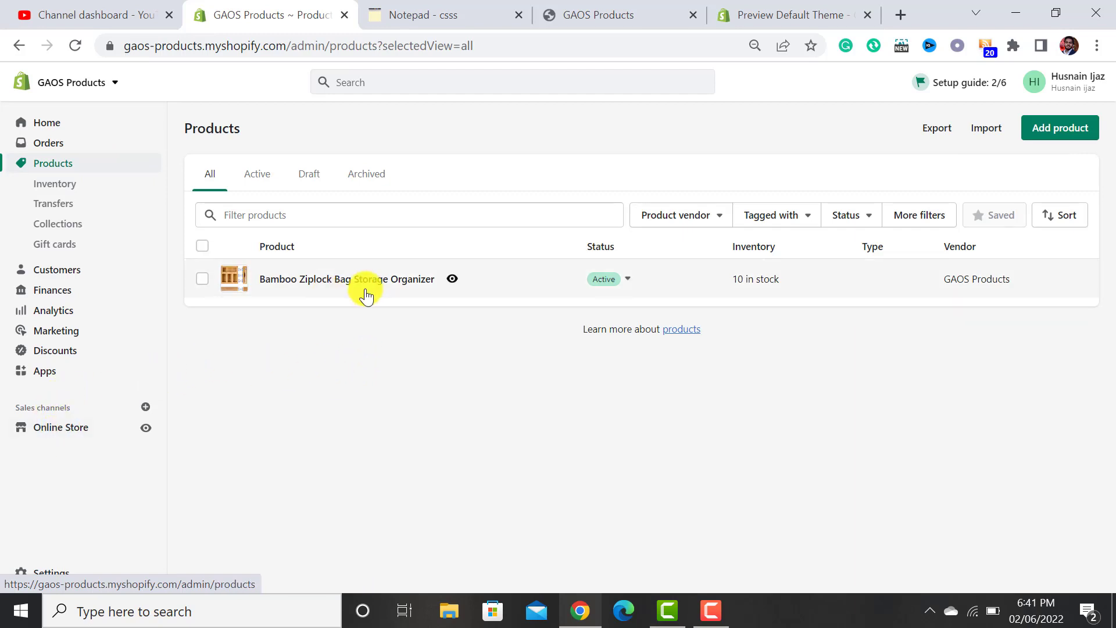
left_click(66, 432)
left_click(72, 425)
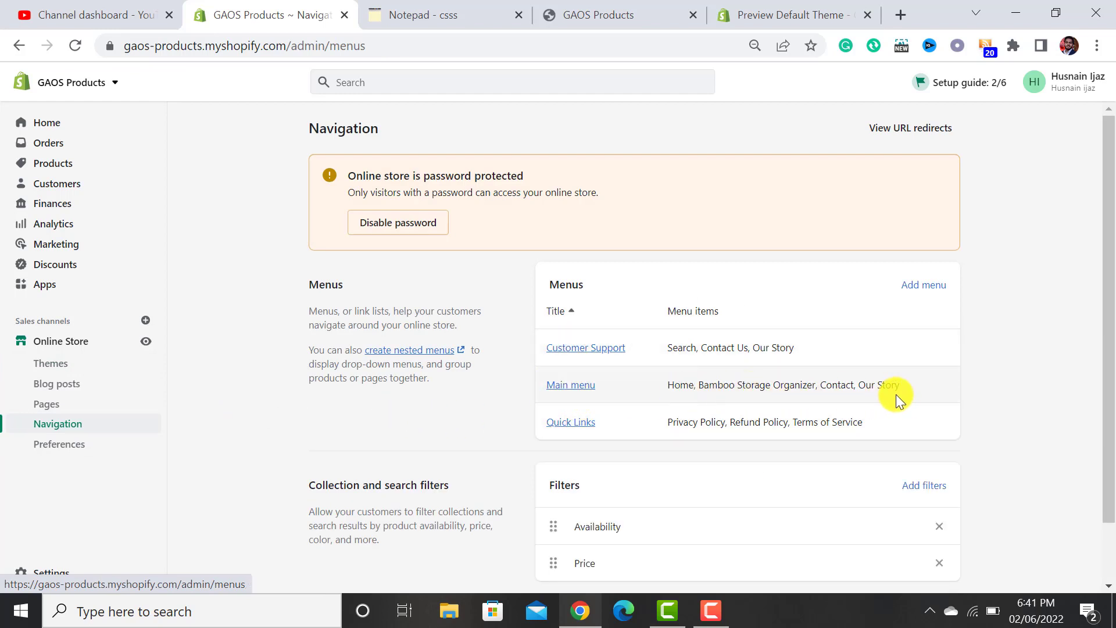
Compare the footer of the Craft demo store with the footer of the GAOS Products storefront
left_click(756, 14)
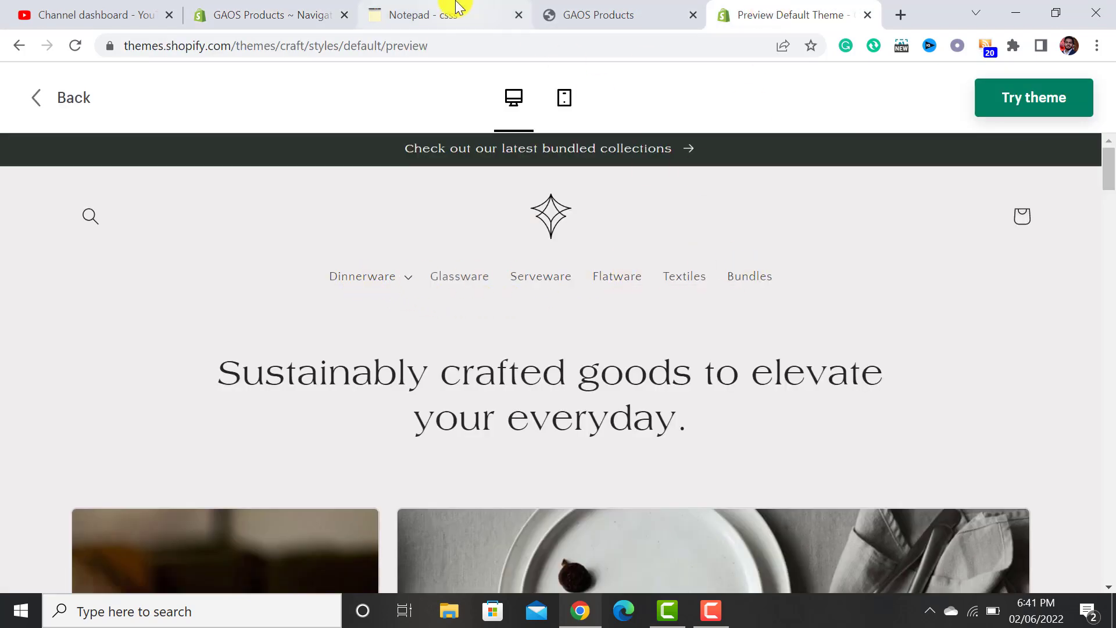
left_click_drag(1109, 154, 1112, 538)
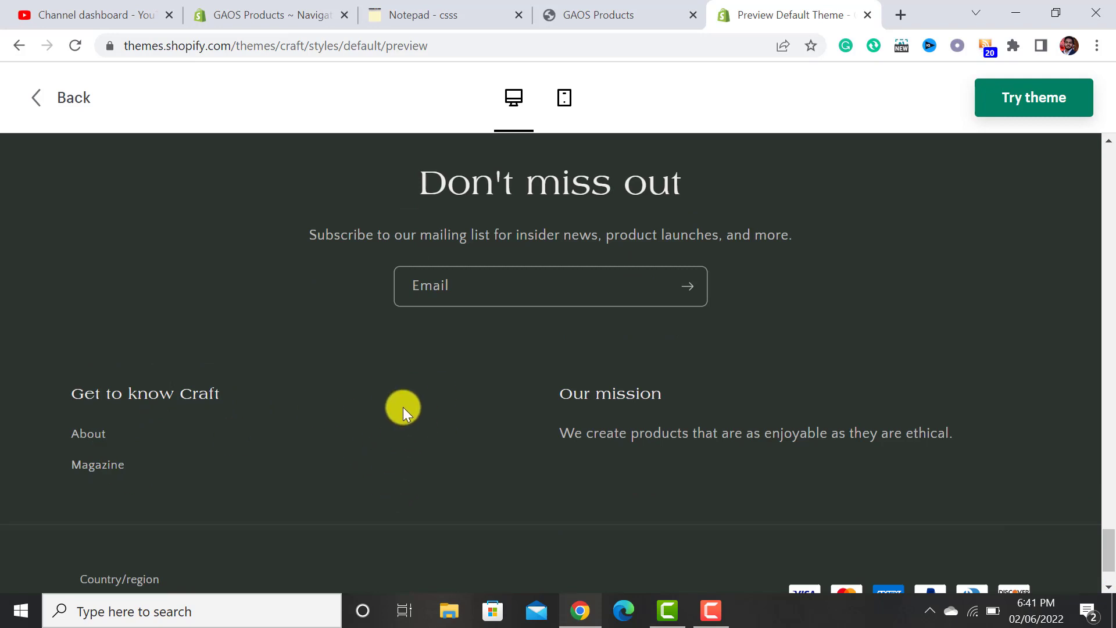
left_click(544, 13)
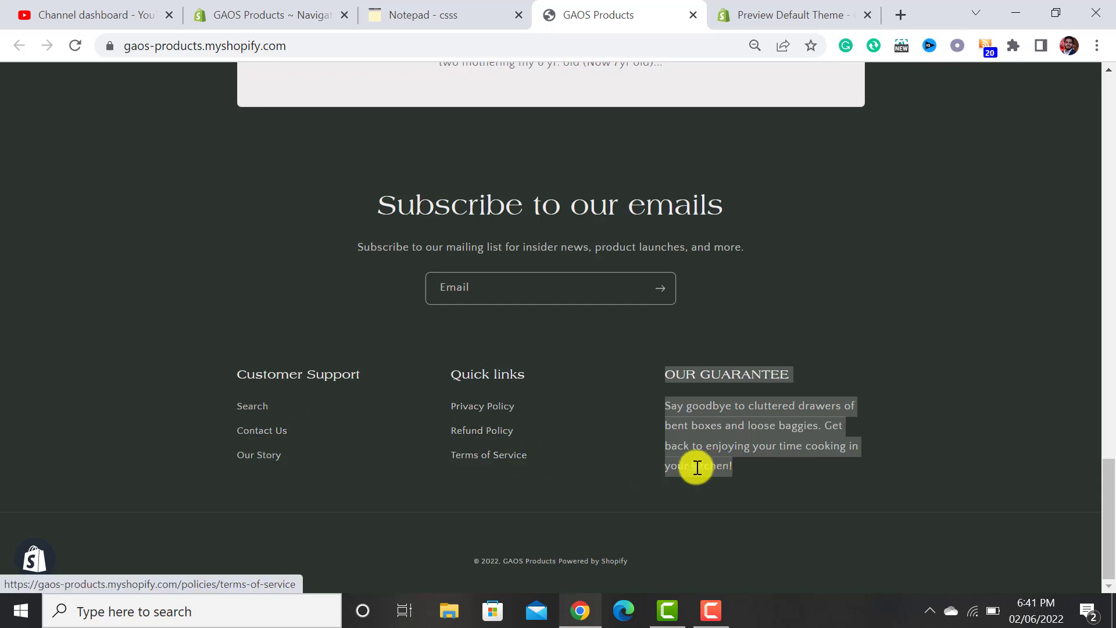
left_click(559, 443)
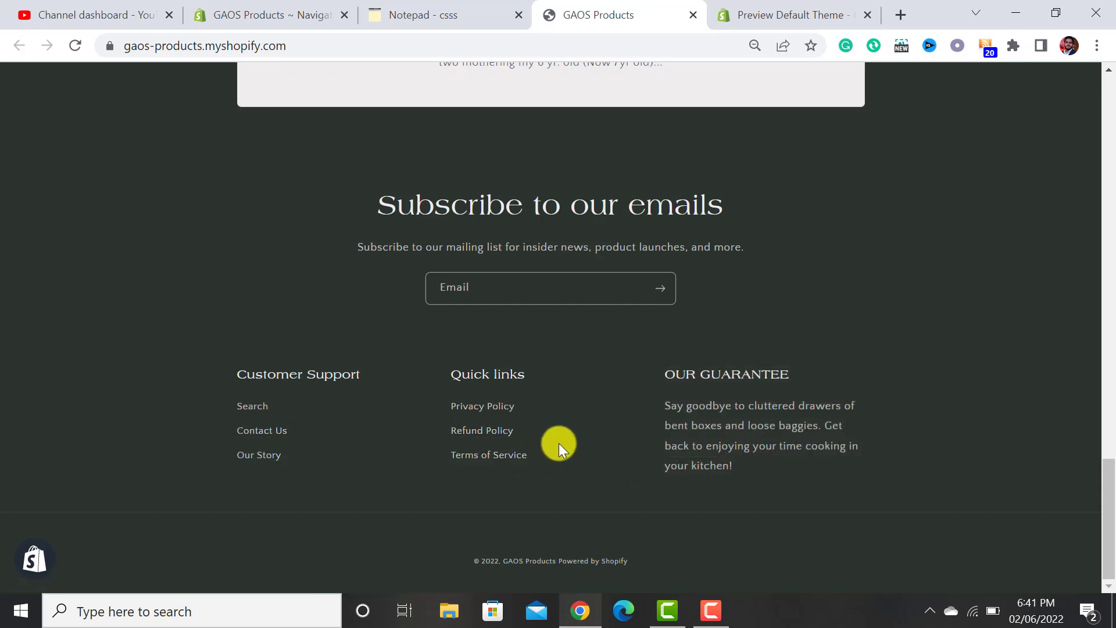
Add the free Craft theme to the store's theme library and open the newly added copy for customizing
left_click(274, 13)
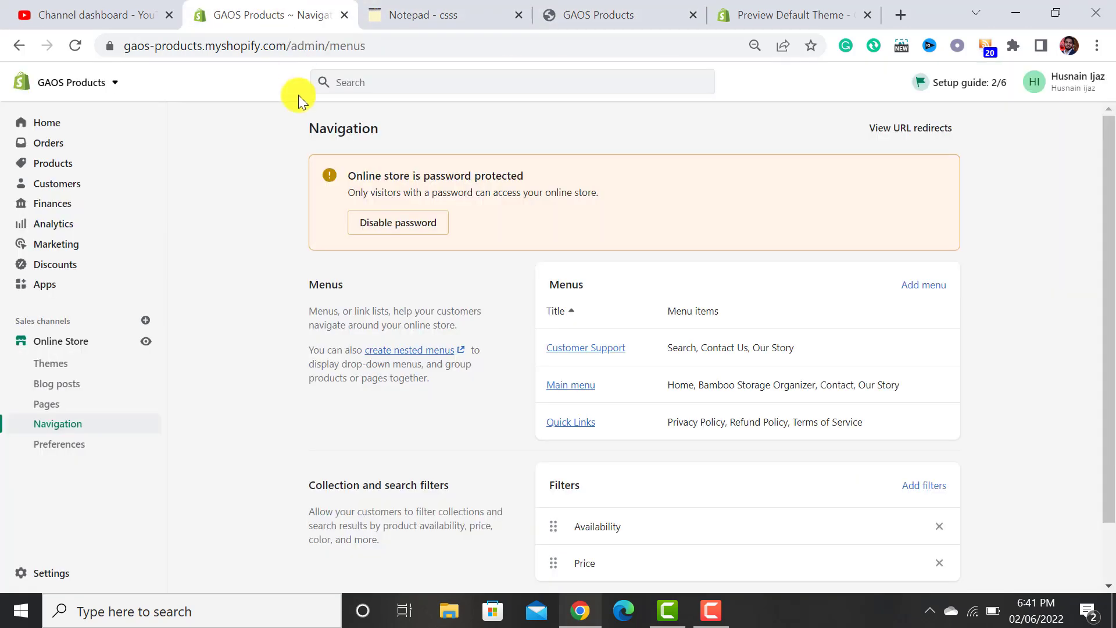
left_click(50, 363)
left_click_drag(1106, 282, 1111, 512)
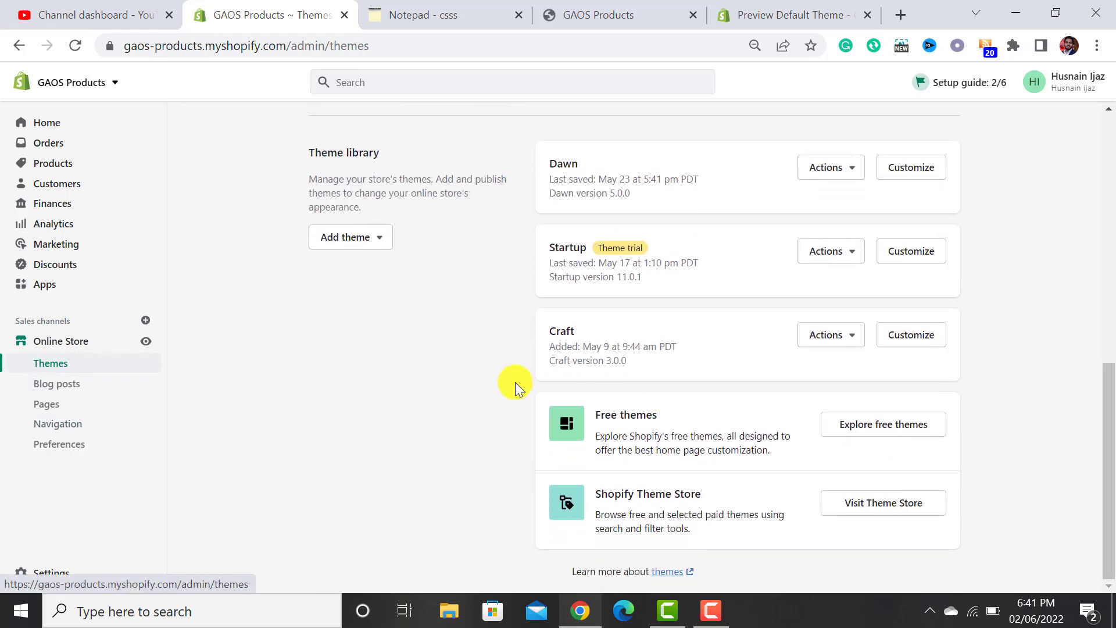
left_click(894, 435)
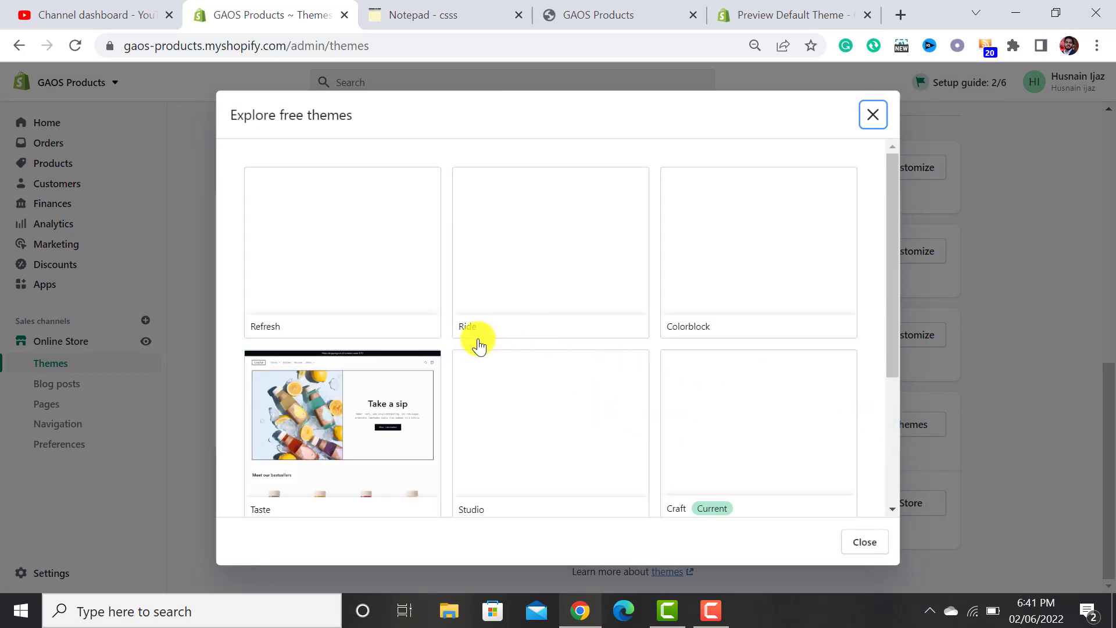
scroll(478, 345, "down", 4)
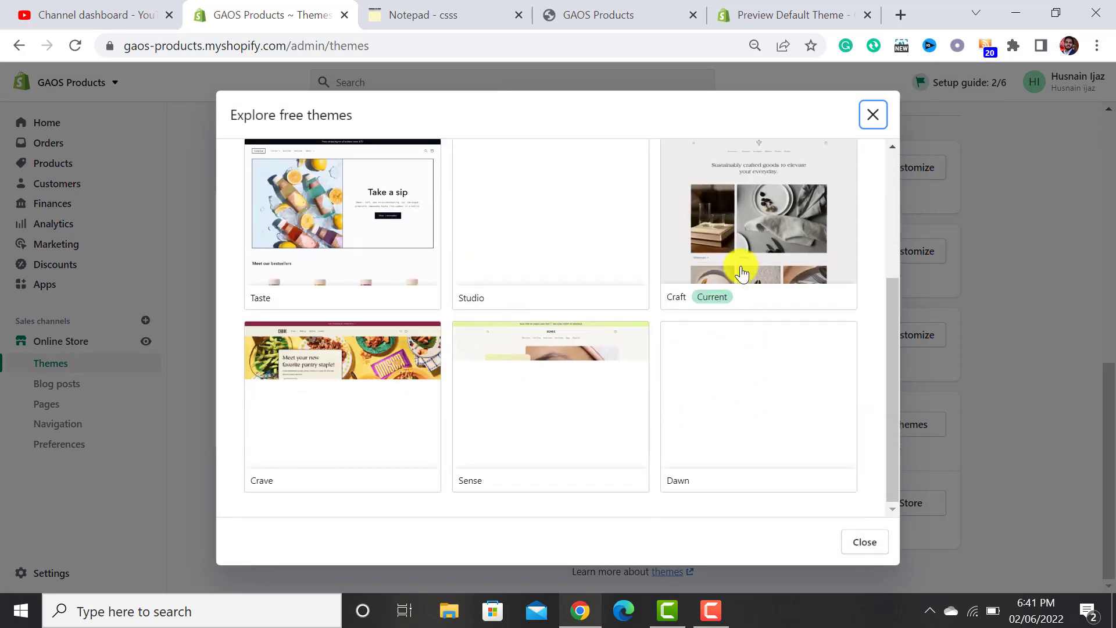
left_click(748, 220)
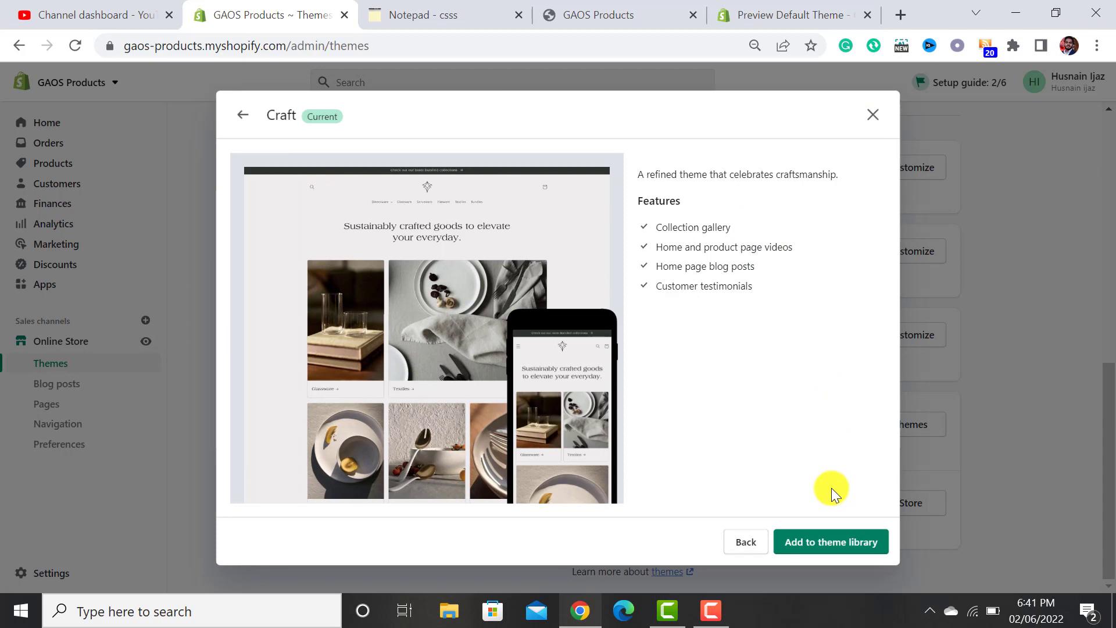
left_click(825, 538)
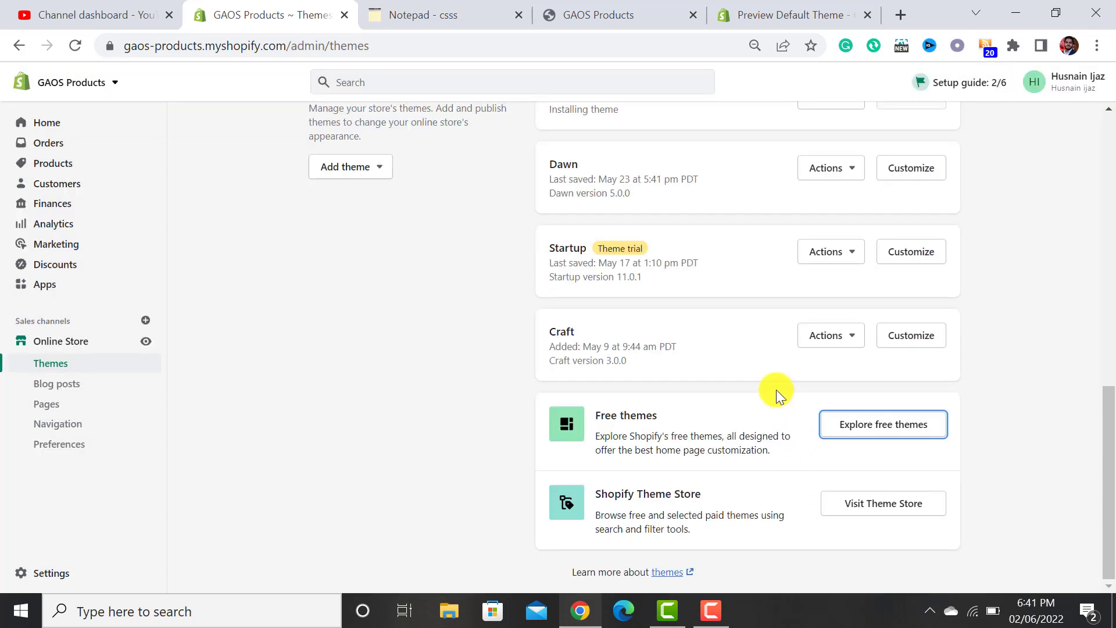
left_click_drag(1112, 436, 1108, 340)
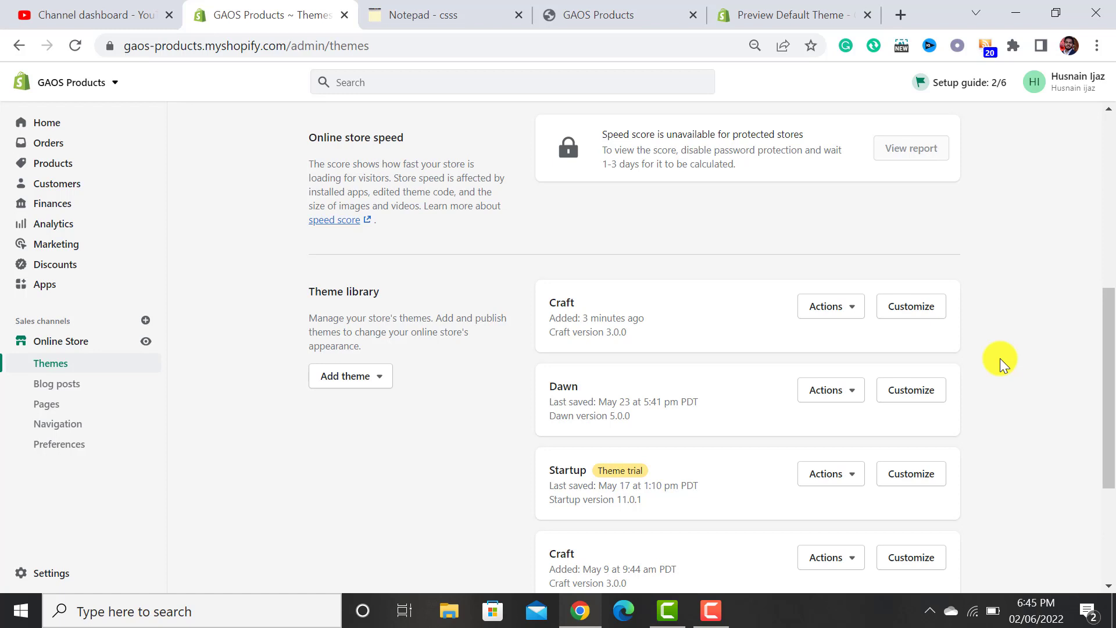
left_click(922, 313)
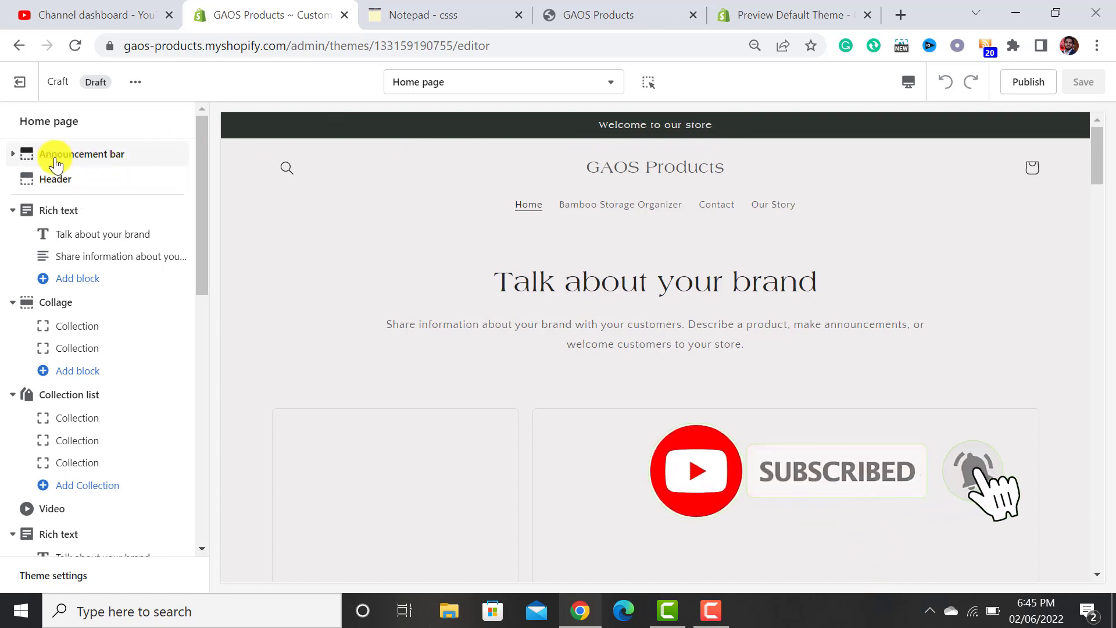
Change the announcement bar text to "Free Shipping on all orders this week"
left_click(12, 155)
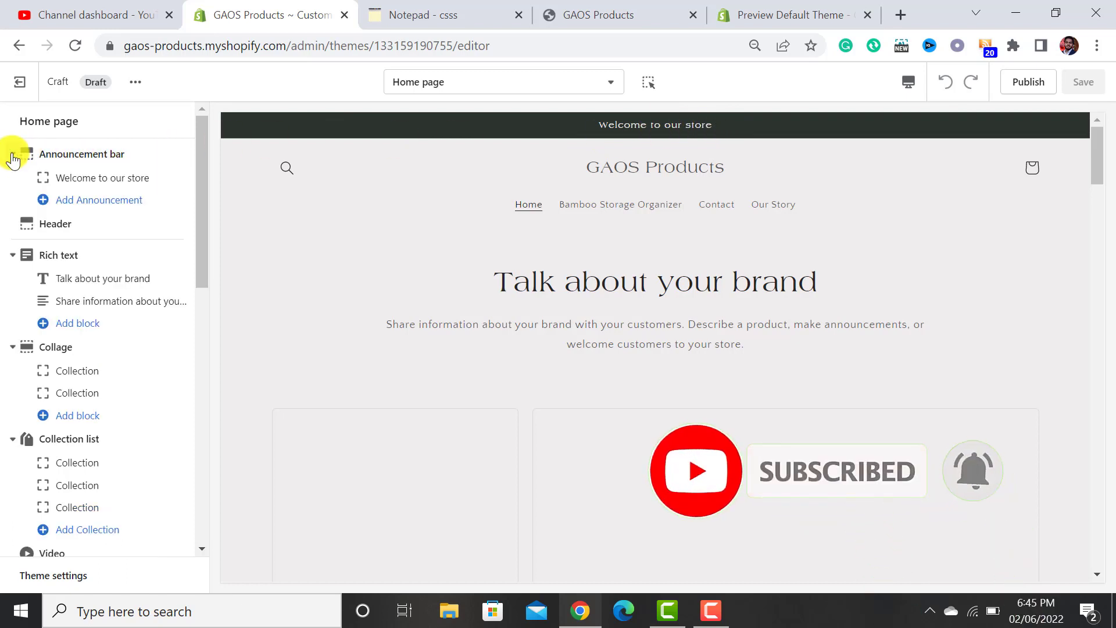
left_click(101, 182)
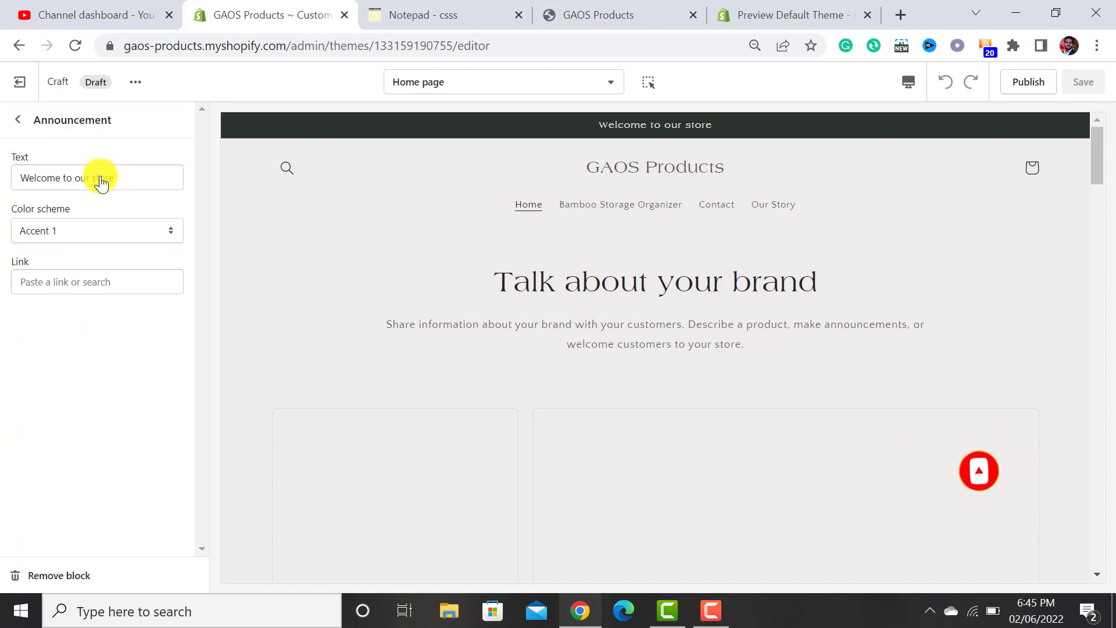
left_click(102, 177)
left_click_drag(20, 178, 128, 179)
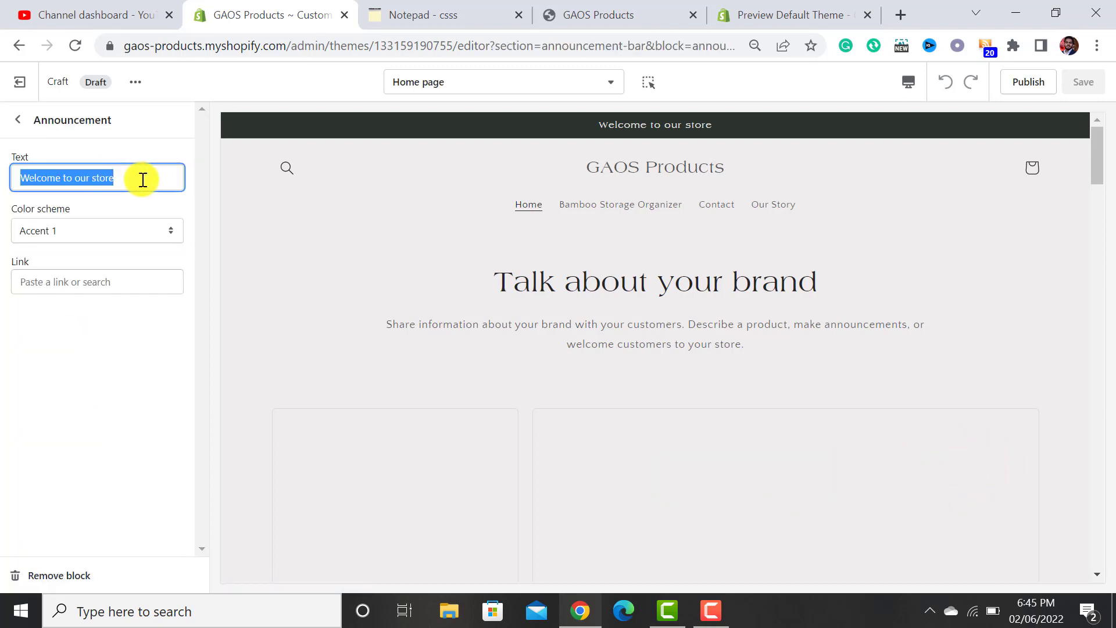
key("BackSpace")
type("Free Shipping")
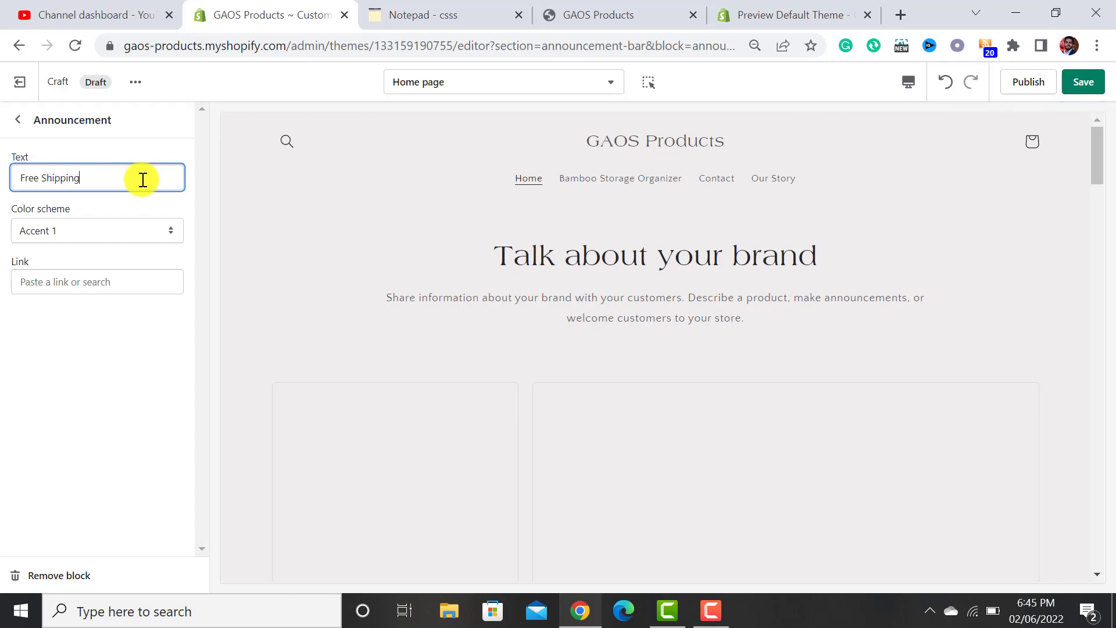
type(" on all ")
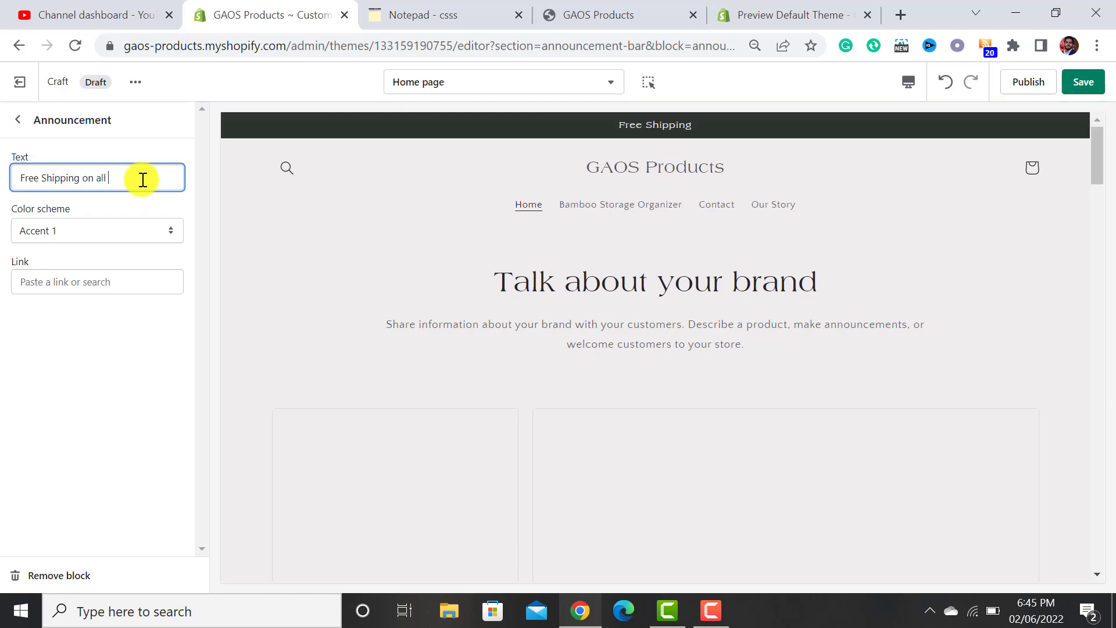
type("orders this ")
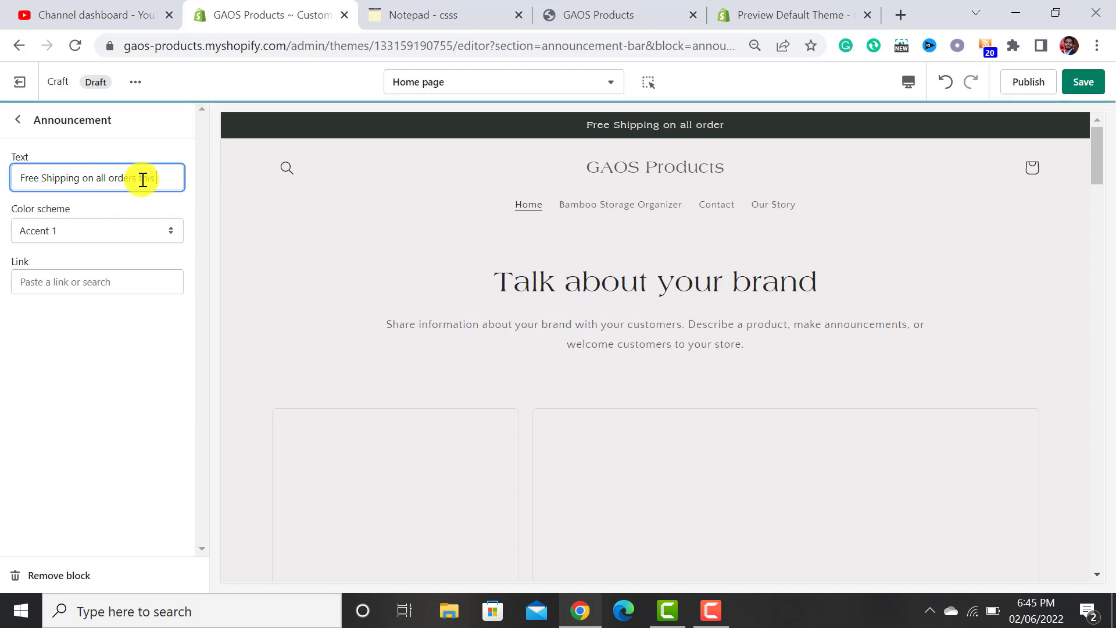
type("week")
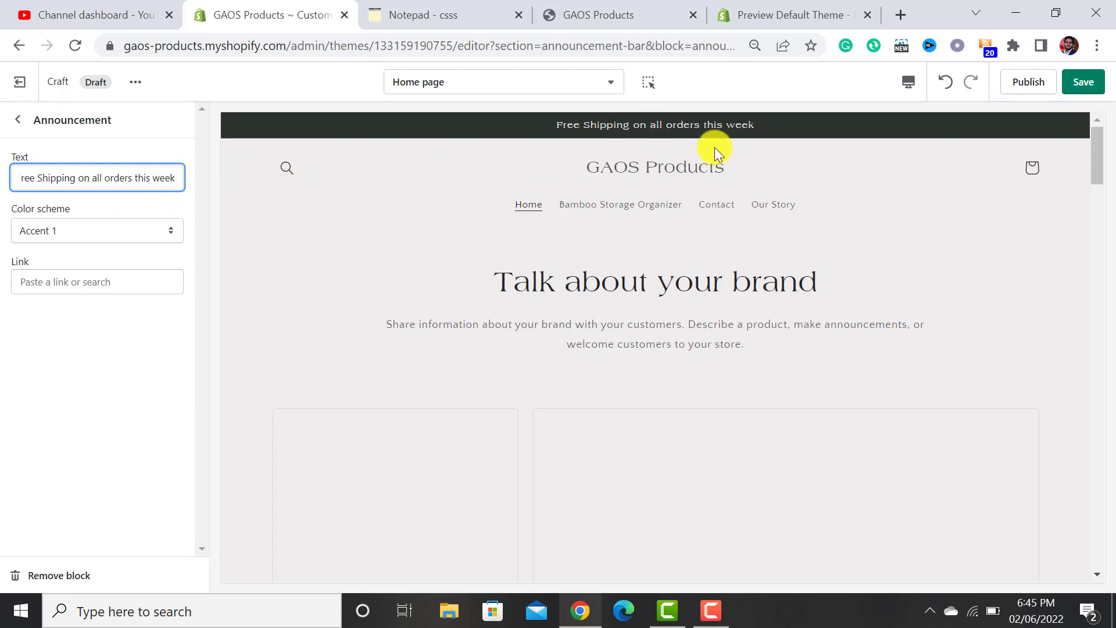
left_click(16, 121)
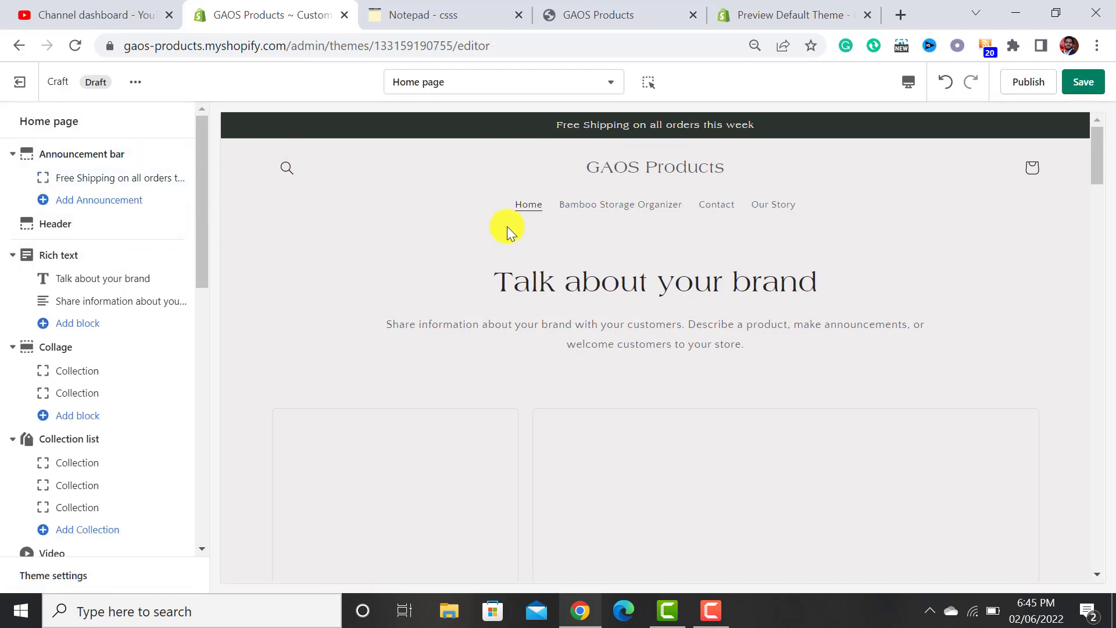
Set the GAOS Products logo from the store's existing images as the header's logo image
left_click(70, 231)
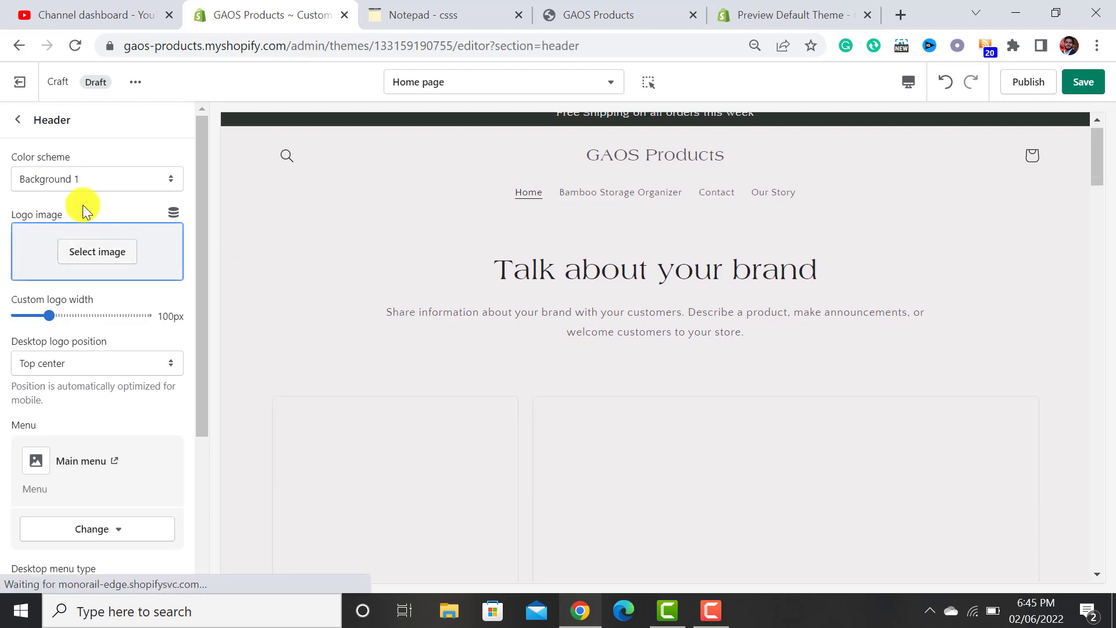
left_click(102, 255)
left_click_drag(203, 189, 194, 274)
left_click(154, 294)
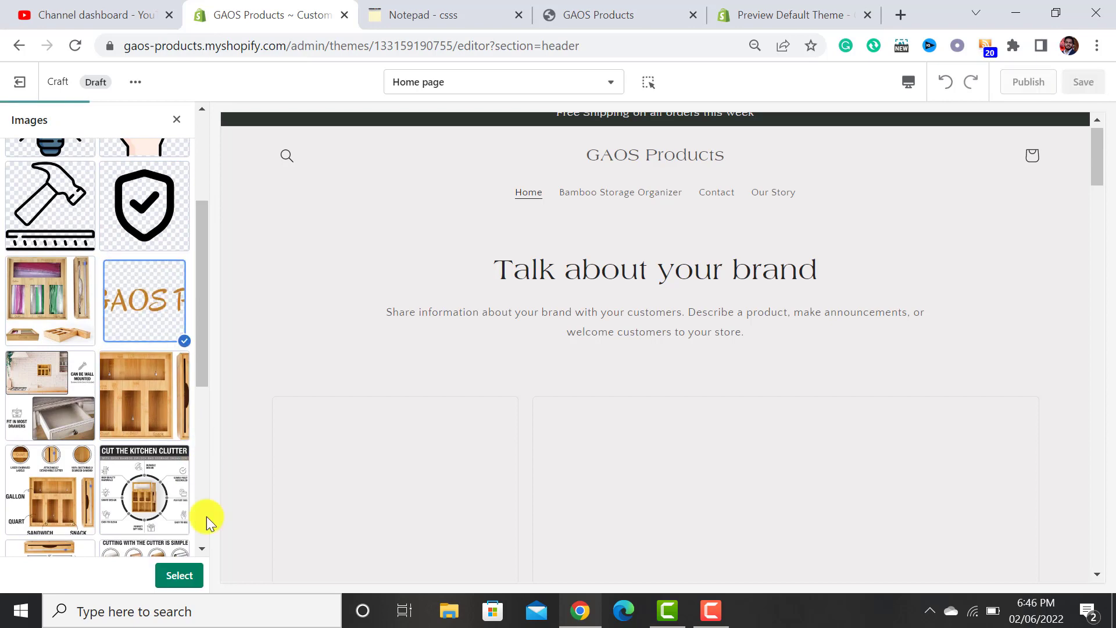
left_click(179, 575)
Set the header's custom logo width to 250px
left_click_drag(202, 233, 201, 303)
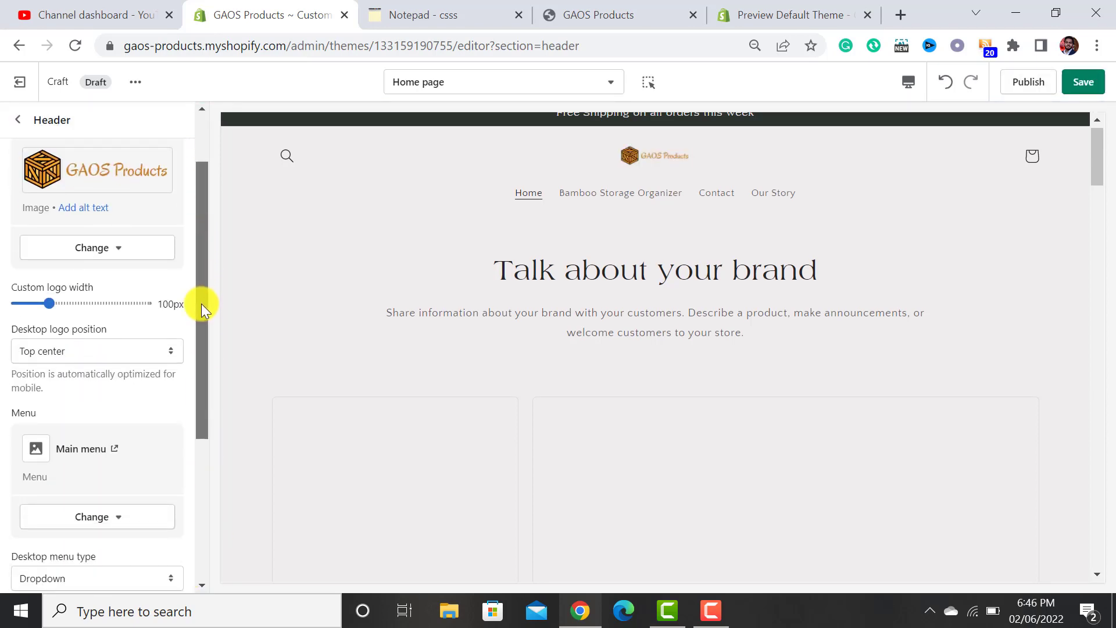
scroll(198, 299, "down", 1)
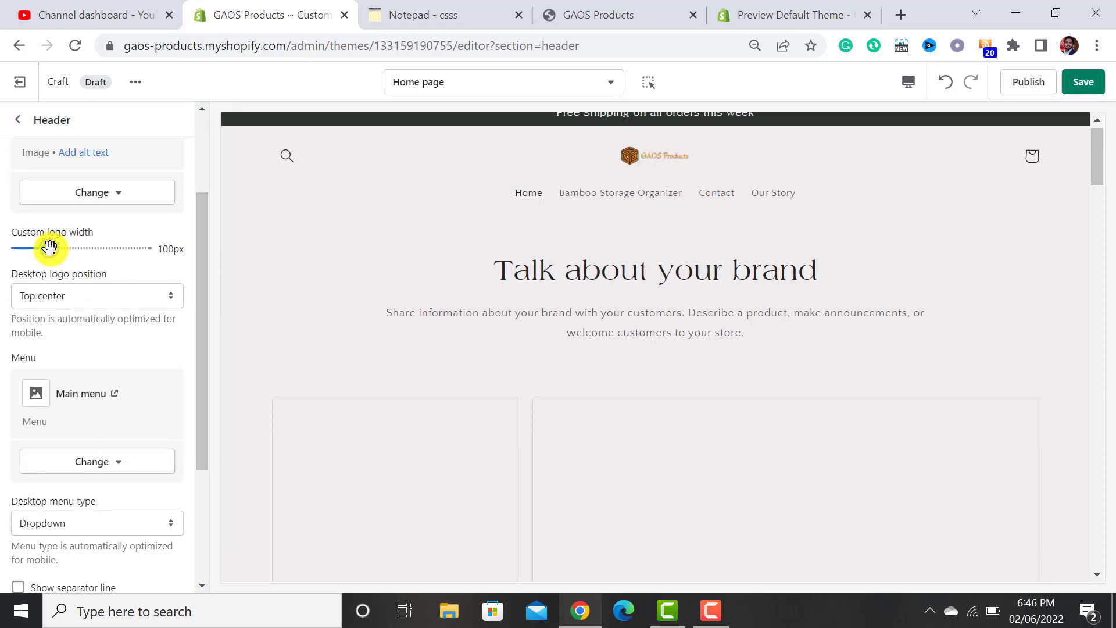
left_click_drag(49, 247, 229, 246)
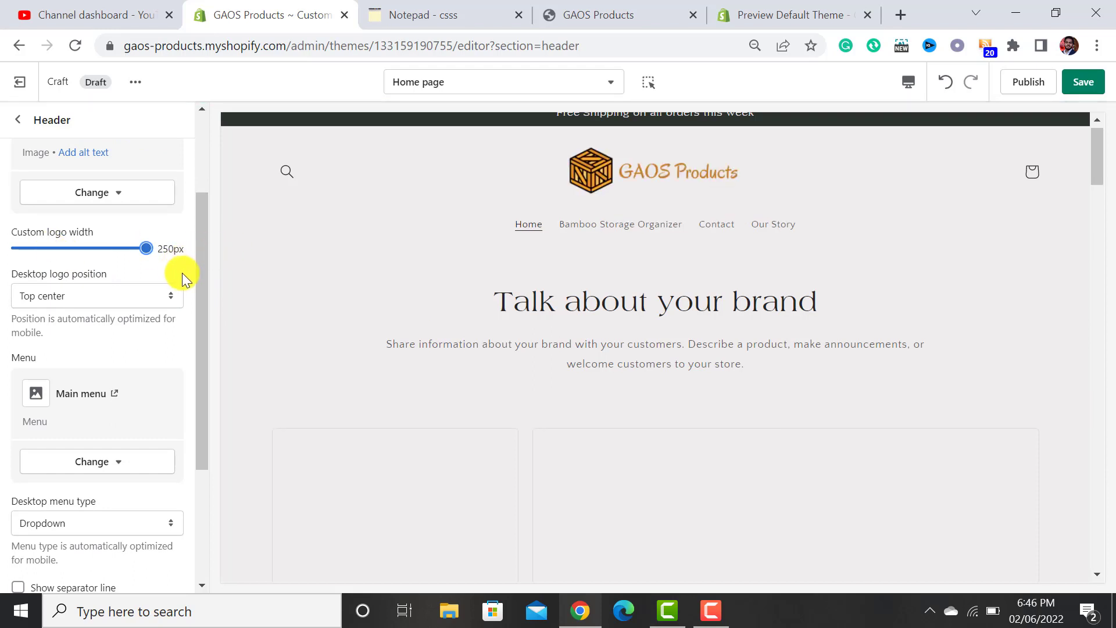
Try the Top left desktop logo position in the header, and set it back to Top center
left_click_drag(205, 240, 205, 273)
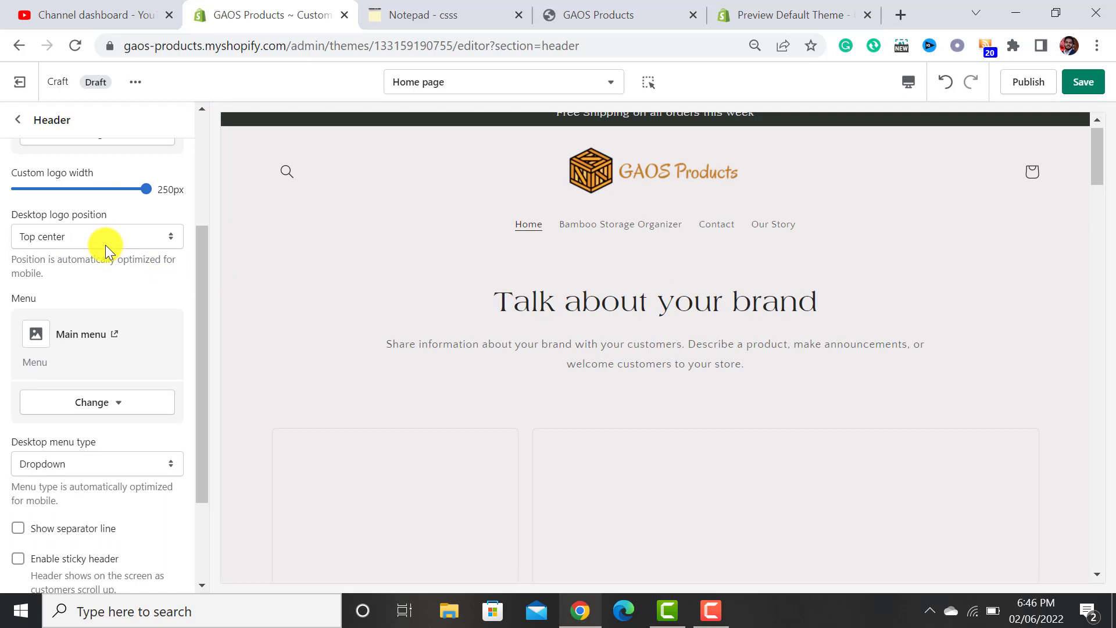
left_click(137, 242)
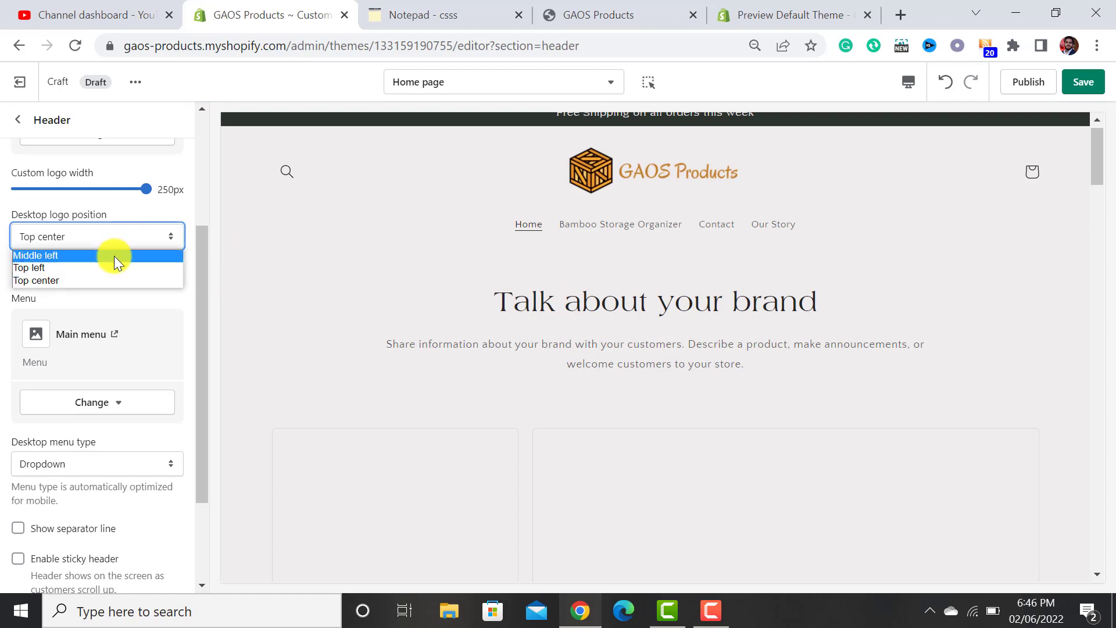
left_click(92, 267)
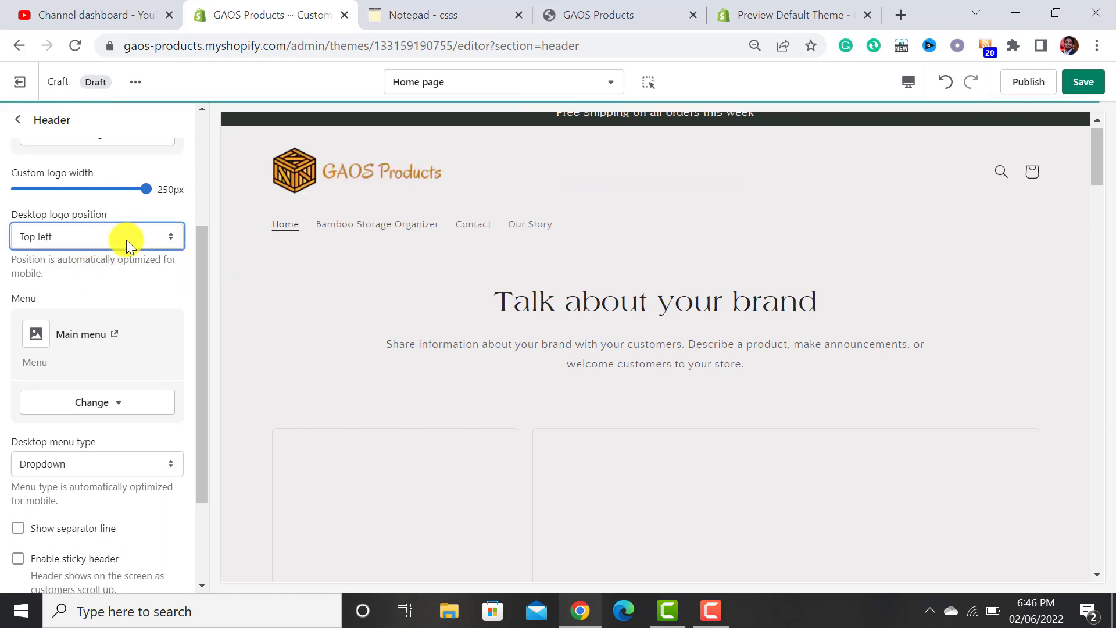
left_click(127, 239)
left_click(78, 280)
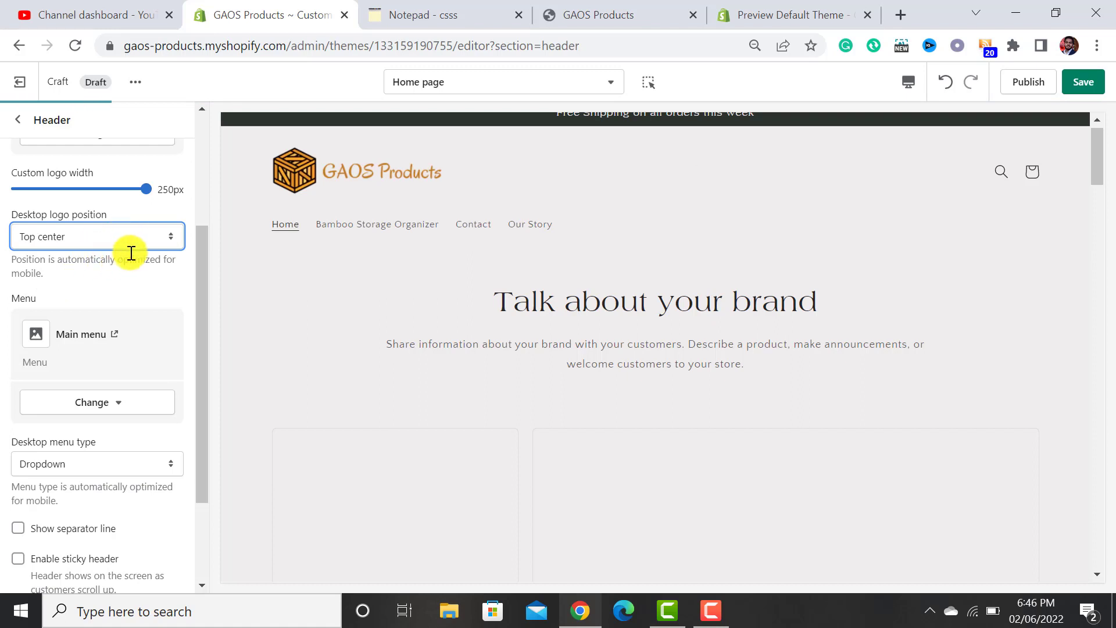
Look through the menus available for the header and keep Main menu selected
left_click_drag(204, 250, 201, 329)
left_click(90, 270)
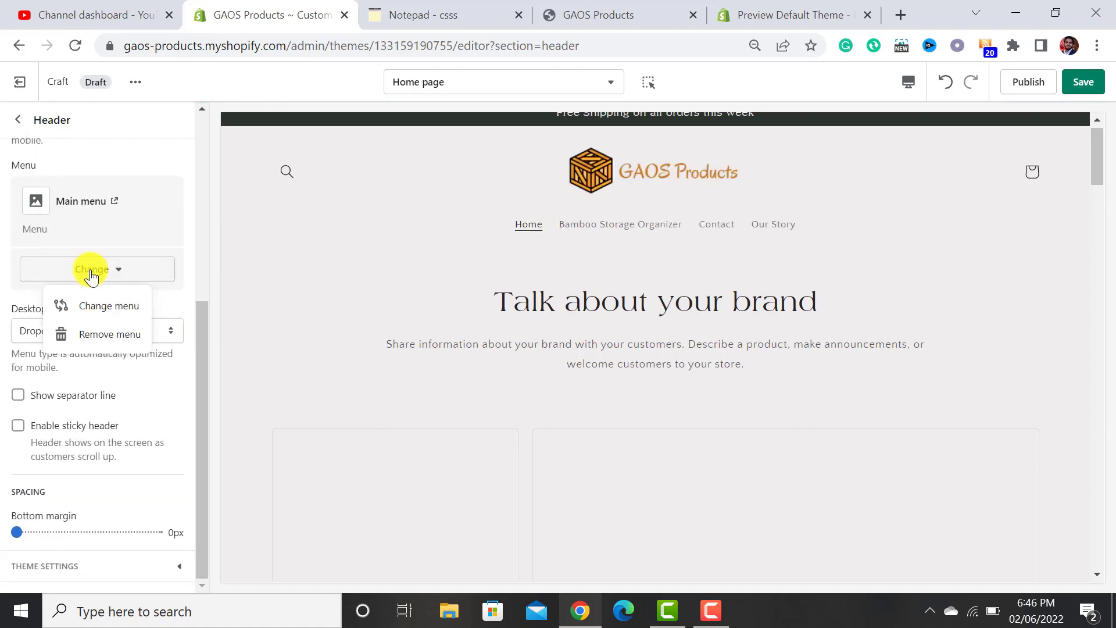
left_click(105, 313)
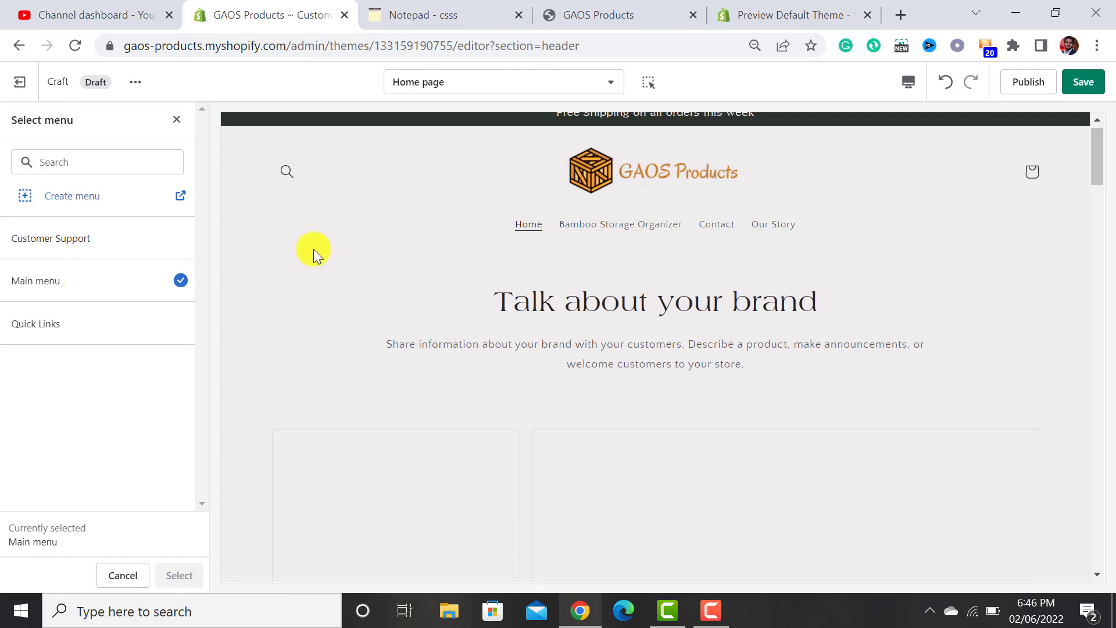
left_click(176, 120)
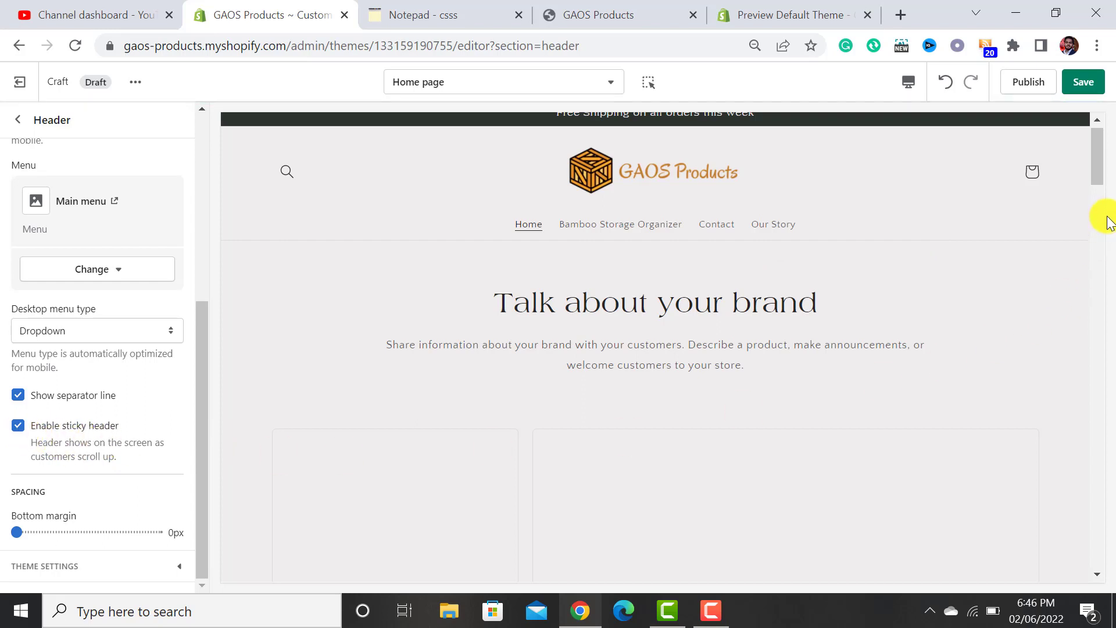
Show the separator line under the header, leave the sticky header disabled, and save the theme changes
mouse_move(1101, 152)
left_mouse_down()
mouse_move(1088, 522)
mouse_move(1105, 306)
mouse_move(1097, 142)
left_mouse_up()
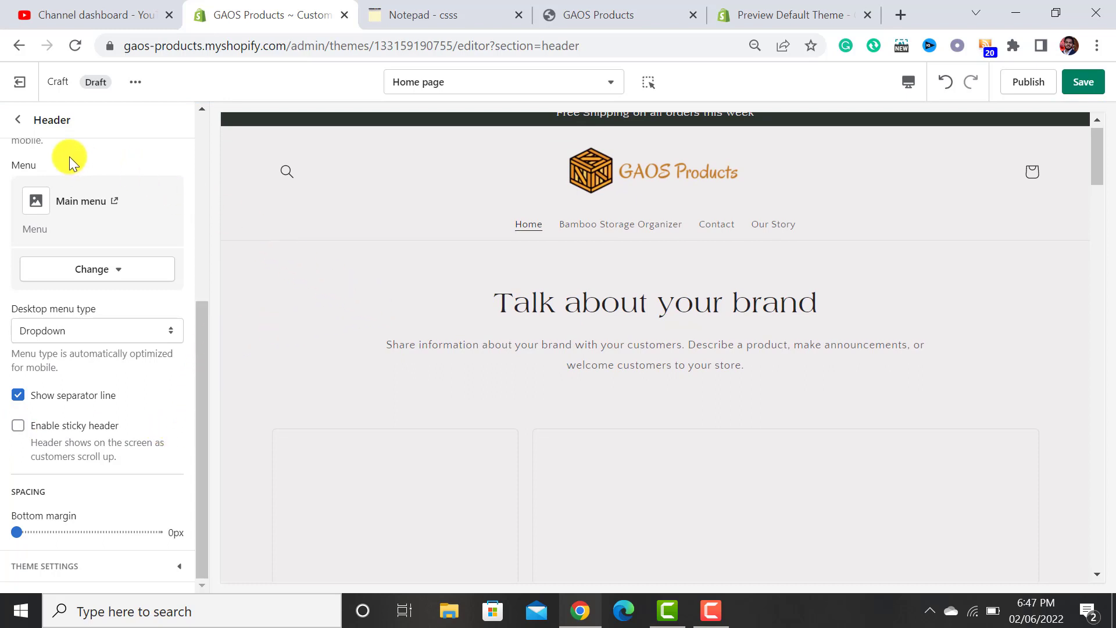
left_click(18, 120)
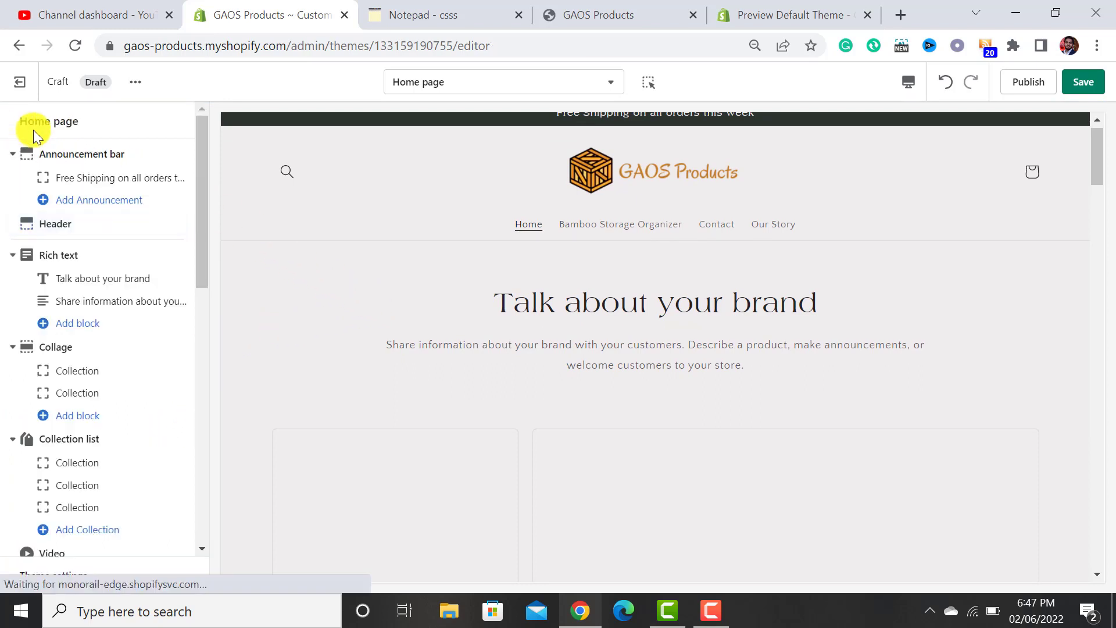
left_click(1084, 82)
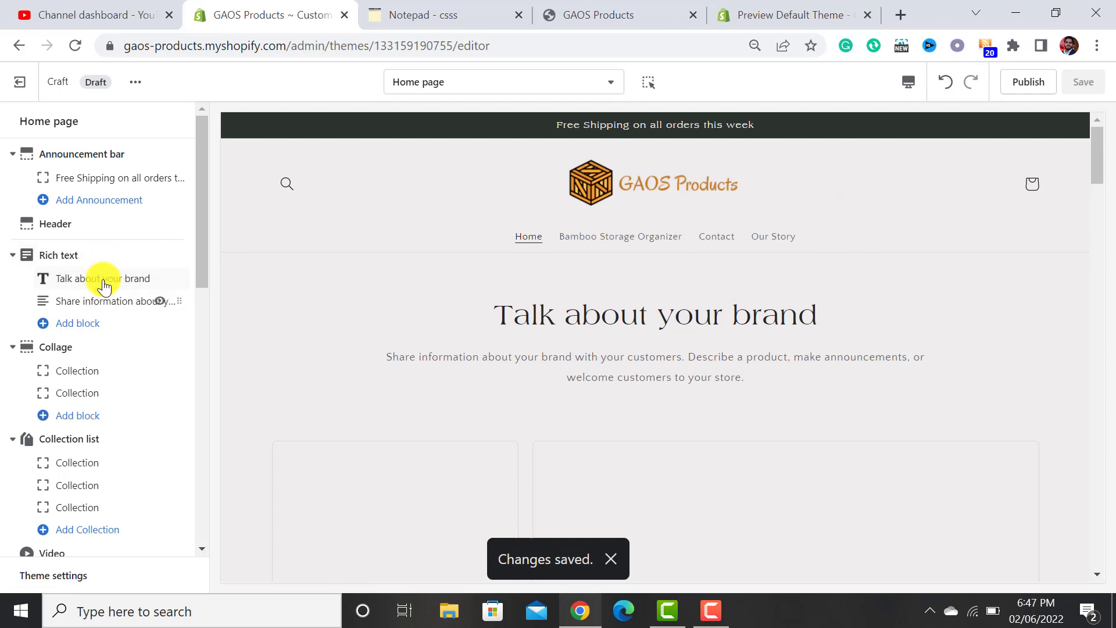
Look at the color scheme options of the first Rich text section, keeping Background 1
left_click_drag(202, 216, 199, 249)
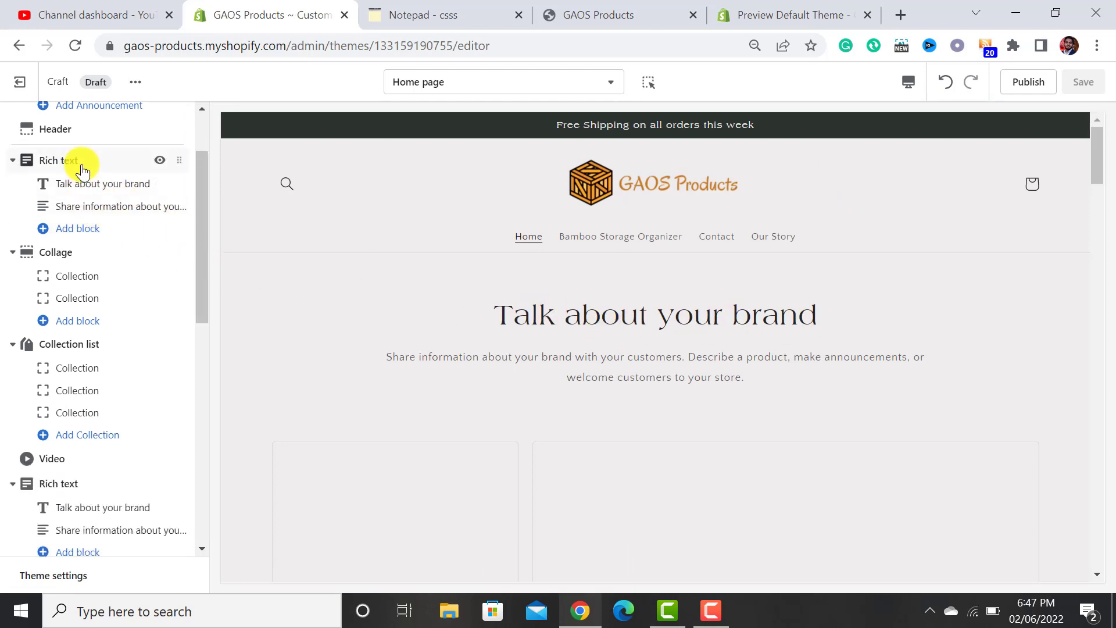
left_click(64, 162)
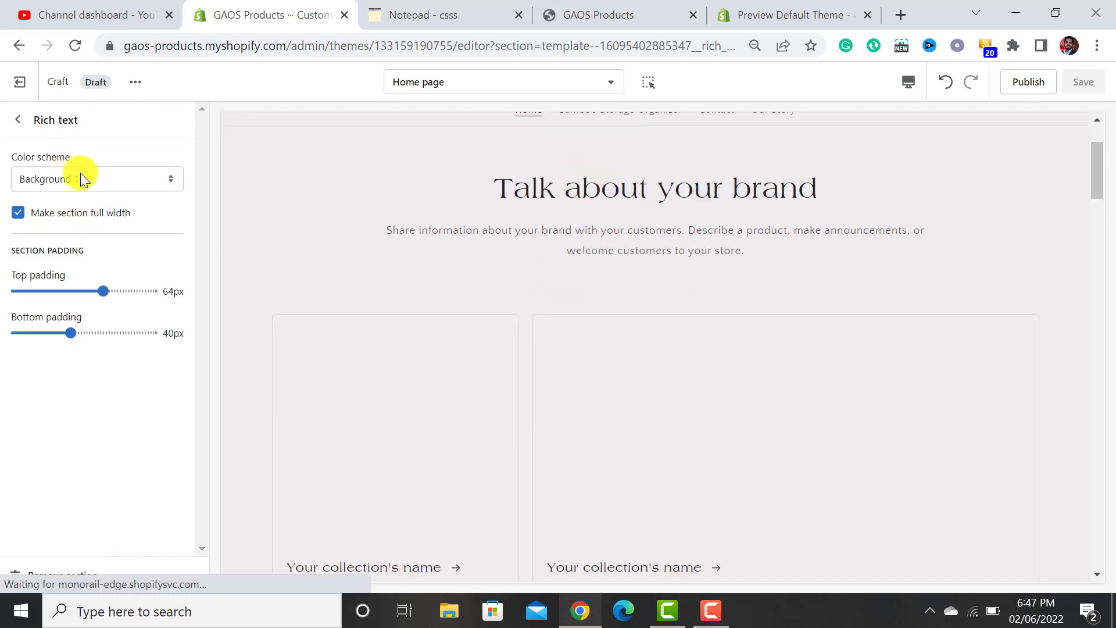
left_click(132, 180)
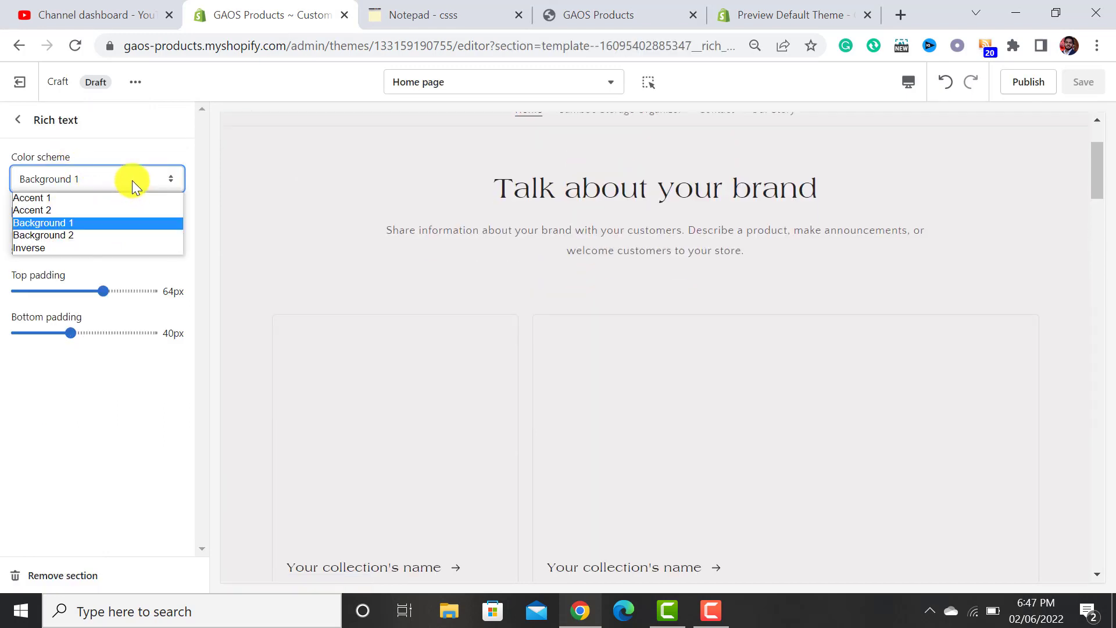
left_click(131, 181)
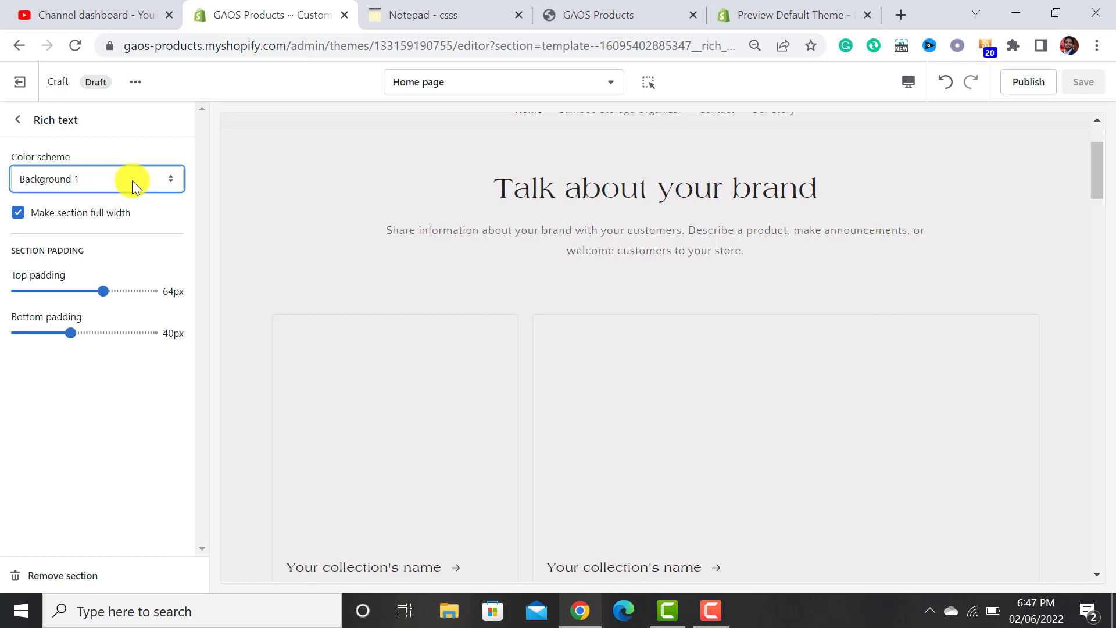
left_click(18, 119)
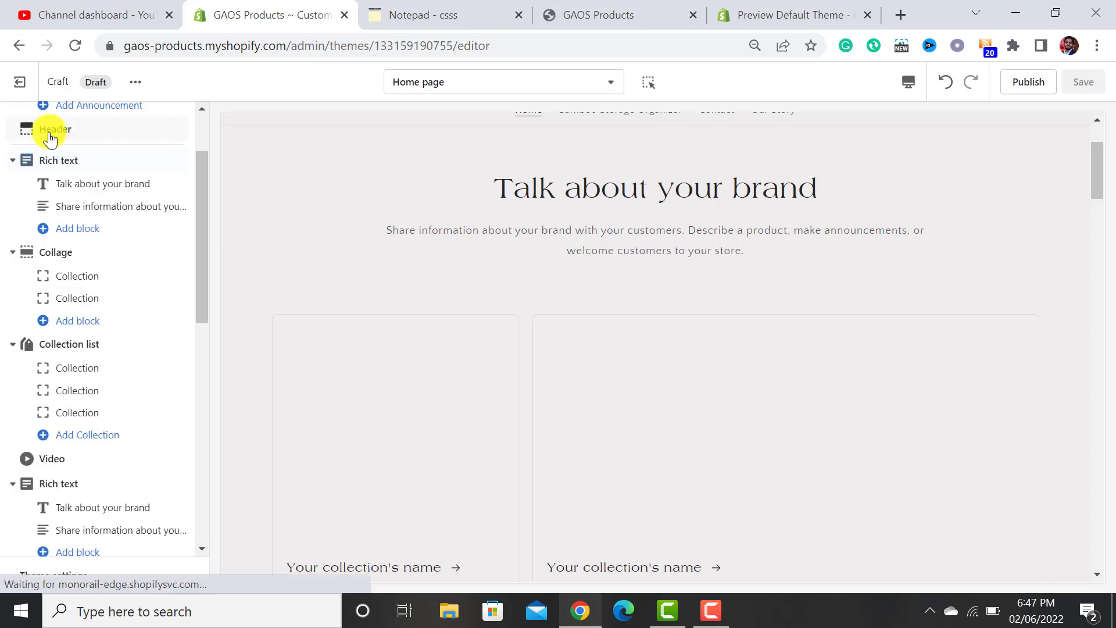
Change the heading of the first Rich text section to "Our Guarantee"
left_click(110, 183)
triple_click(129, 180)
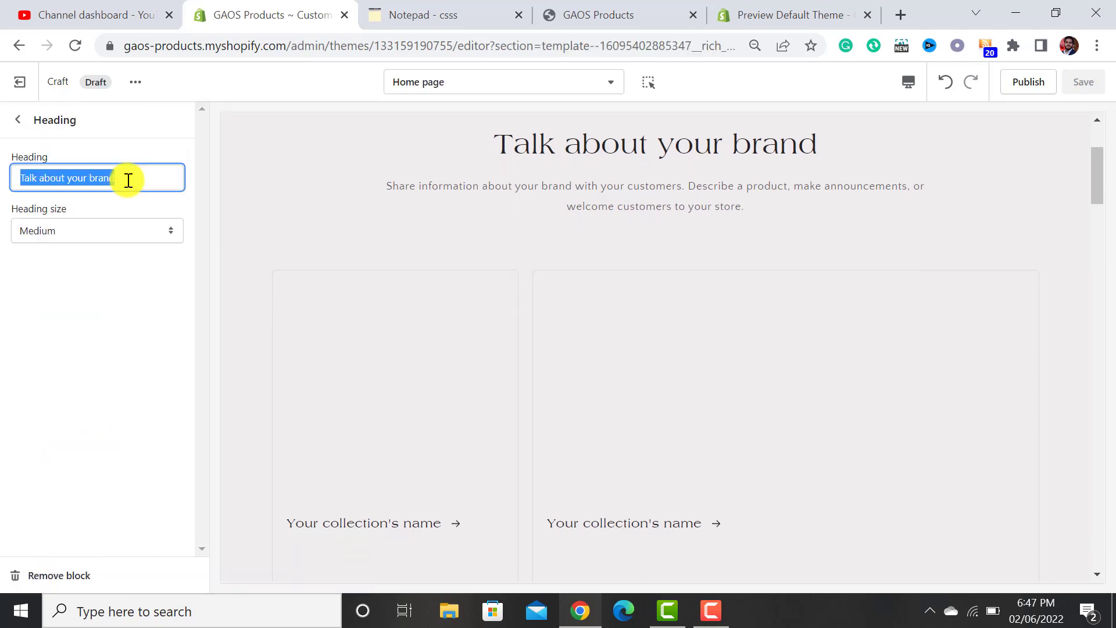
type("Our Guarantee")
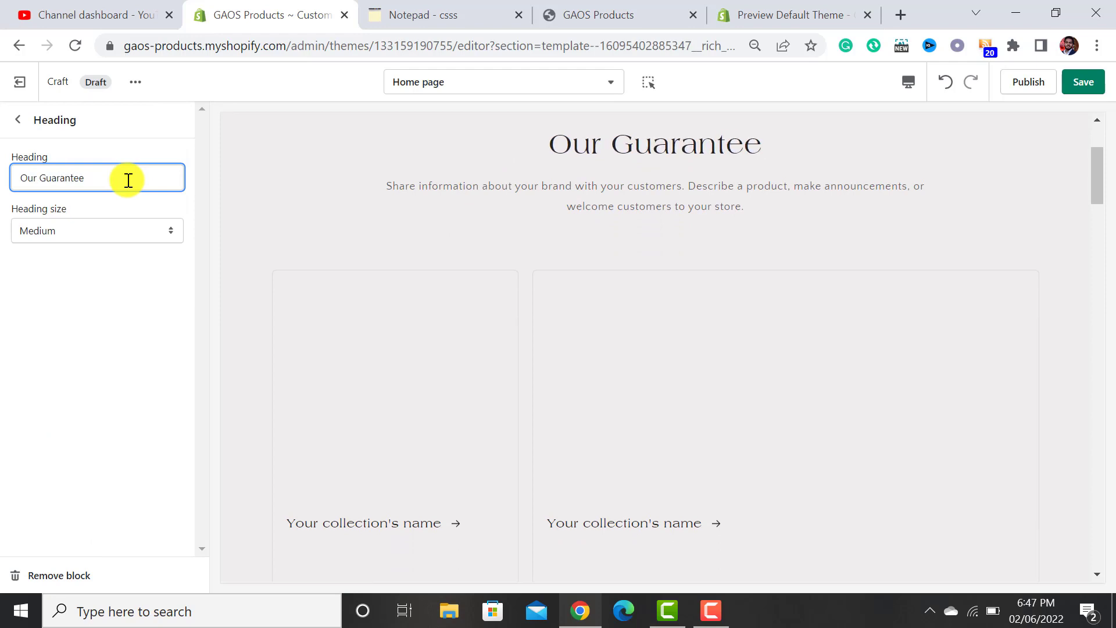
left_click(16, 120)
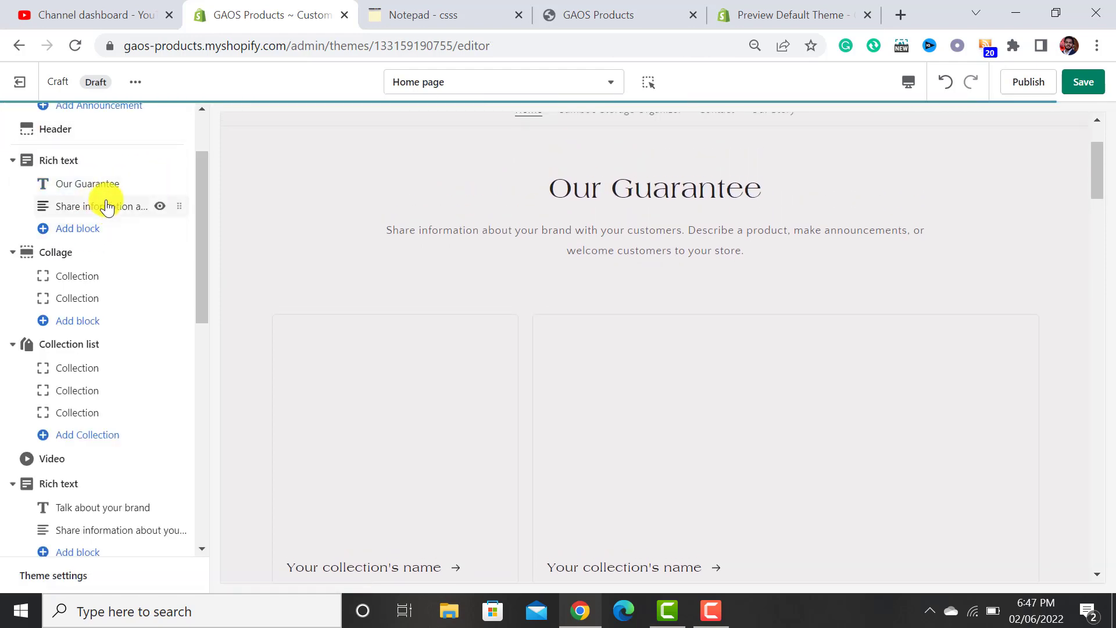
Replace the Rich text description under "Our Guarantee" with the online notepad's sentences starting "With Our GAOS Baggy Organizer, Bag Storage is a breeze."
left_click(107, 205)
triple_click(127, 251)
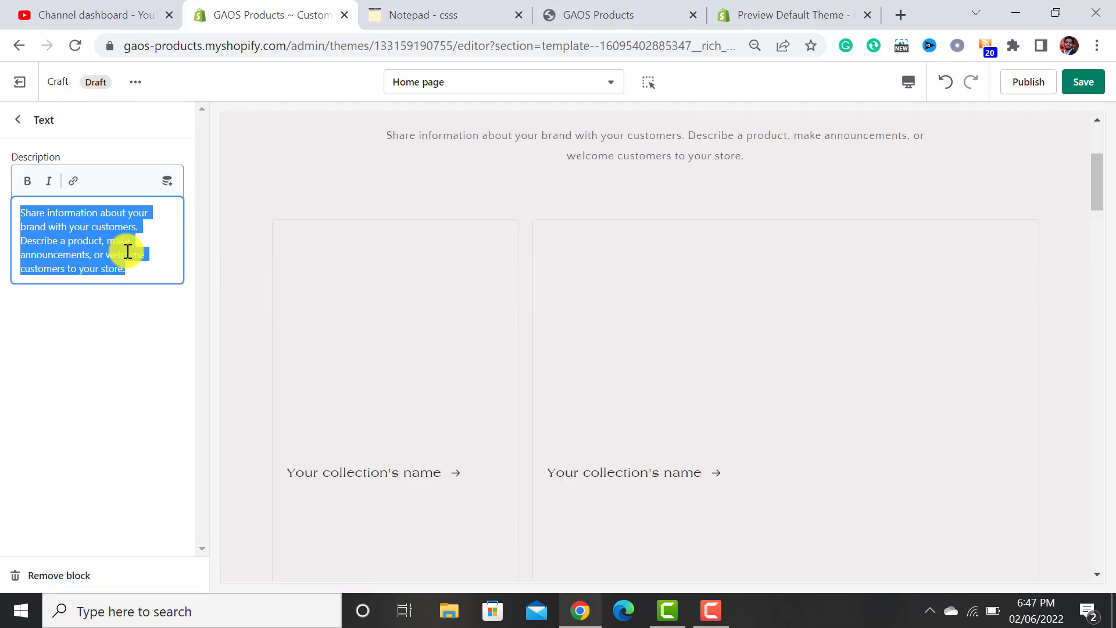
key("BackSpace")
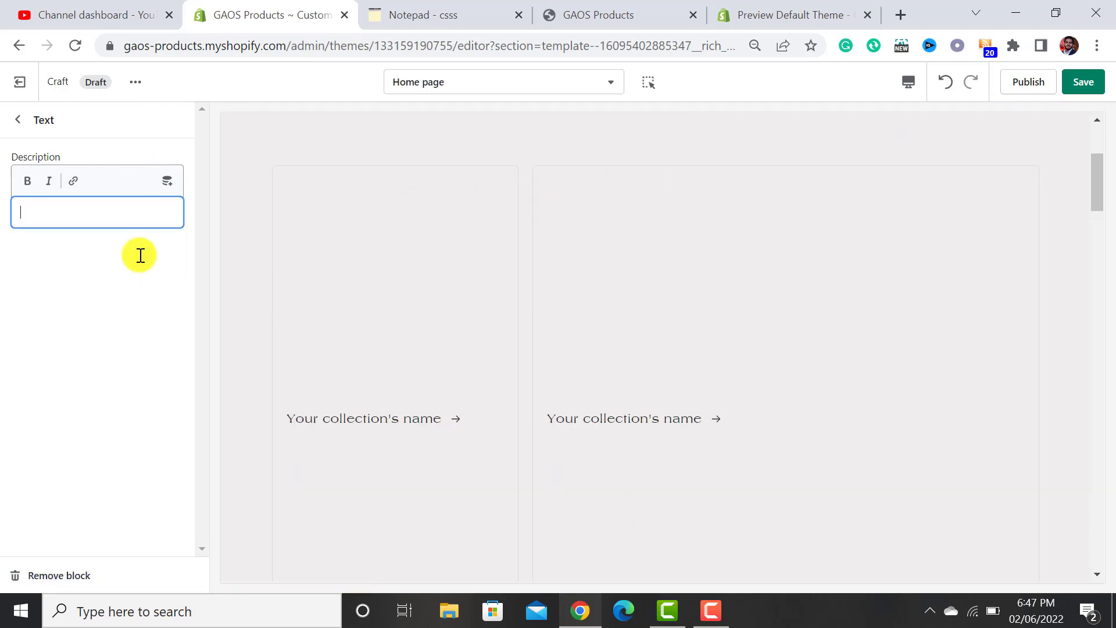
left_click(440, 16)
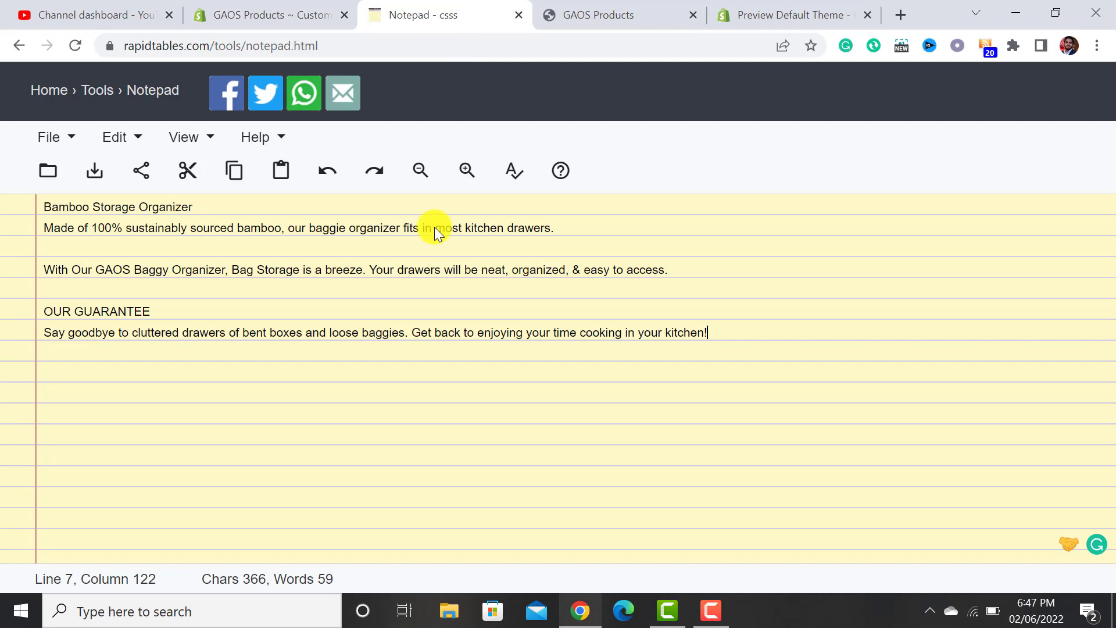
triple_click(299, 343)
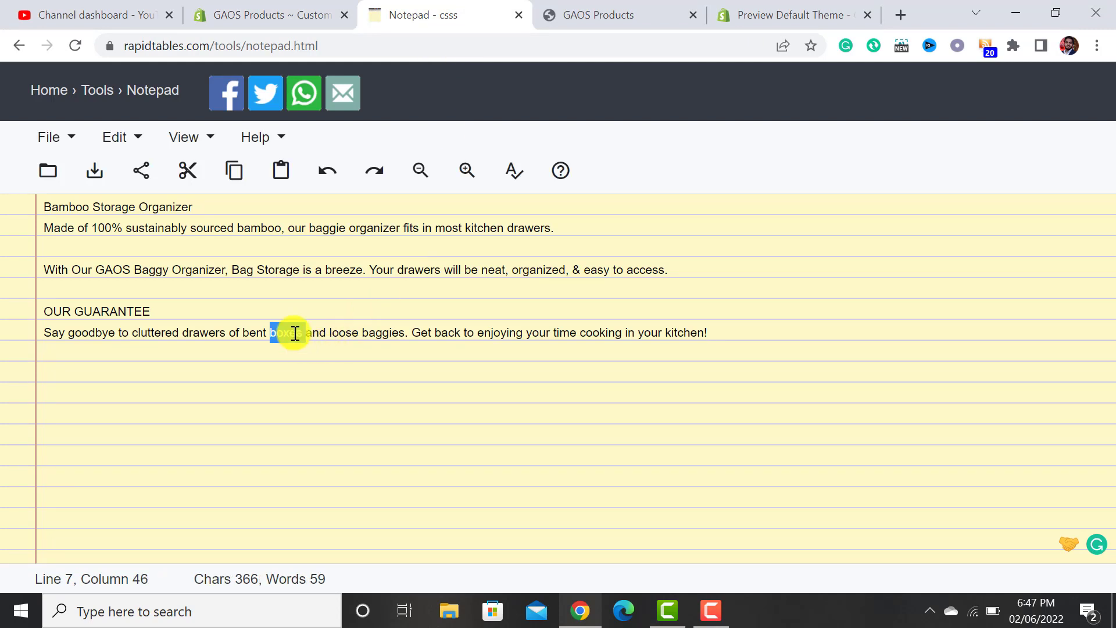
triple_click(325, 268)
left_click(264, 11)
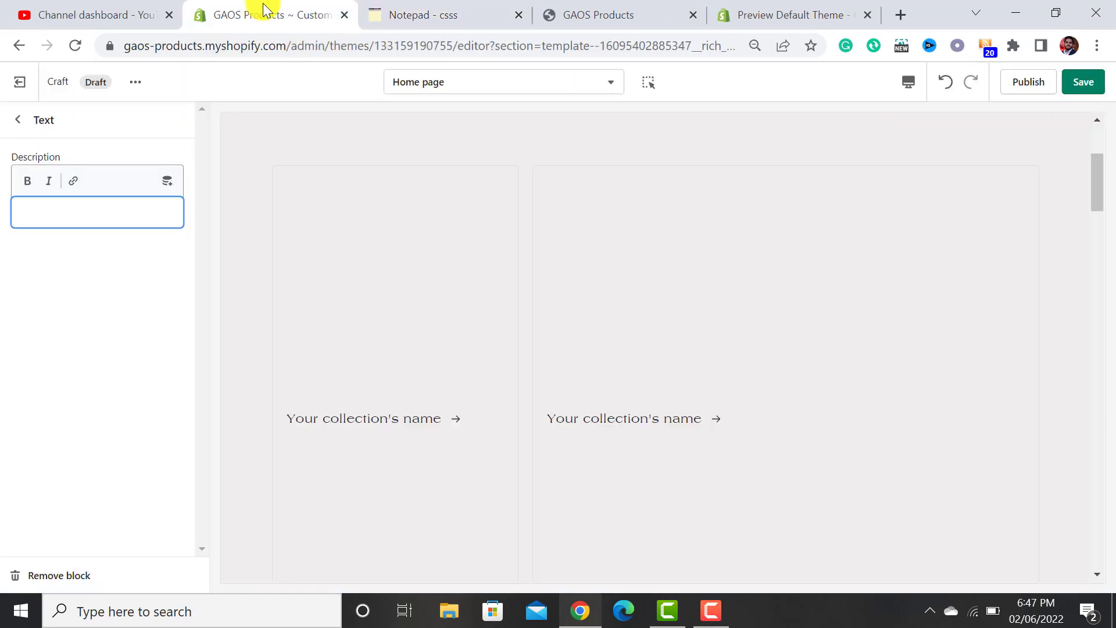
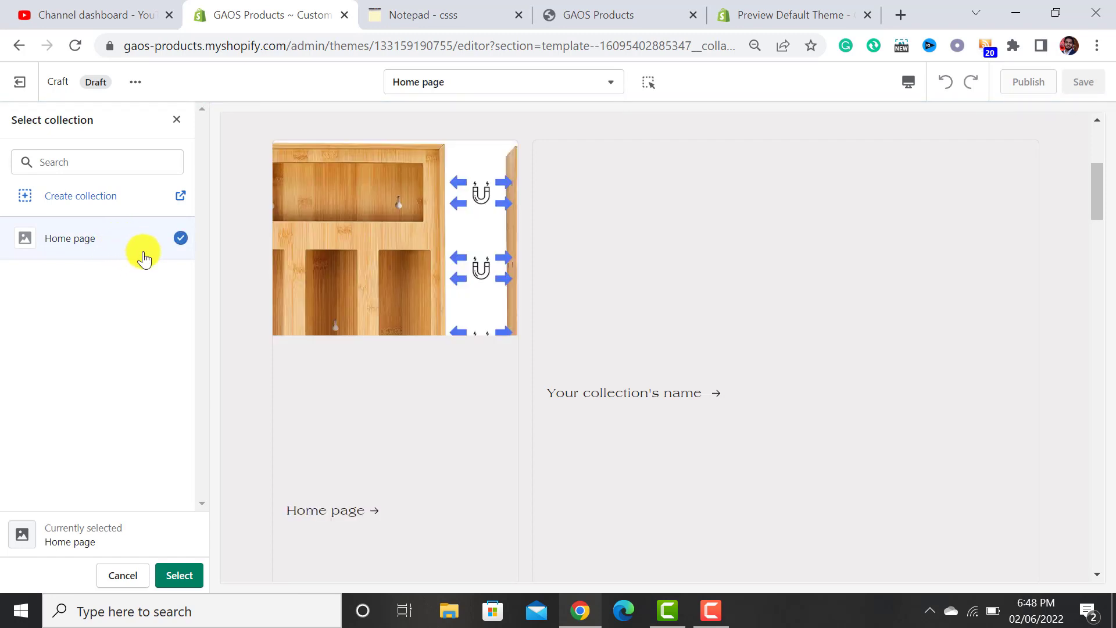
Leave the collage block's collection picker and remove the Collage section from the home page
left_click(176, 122)
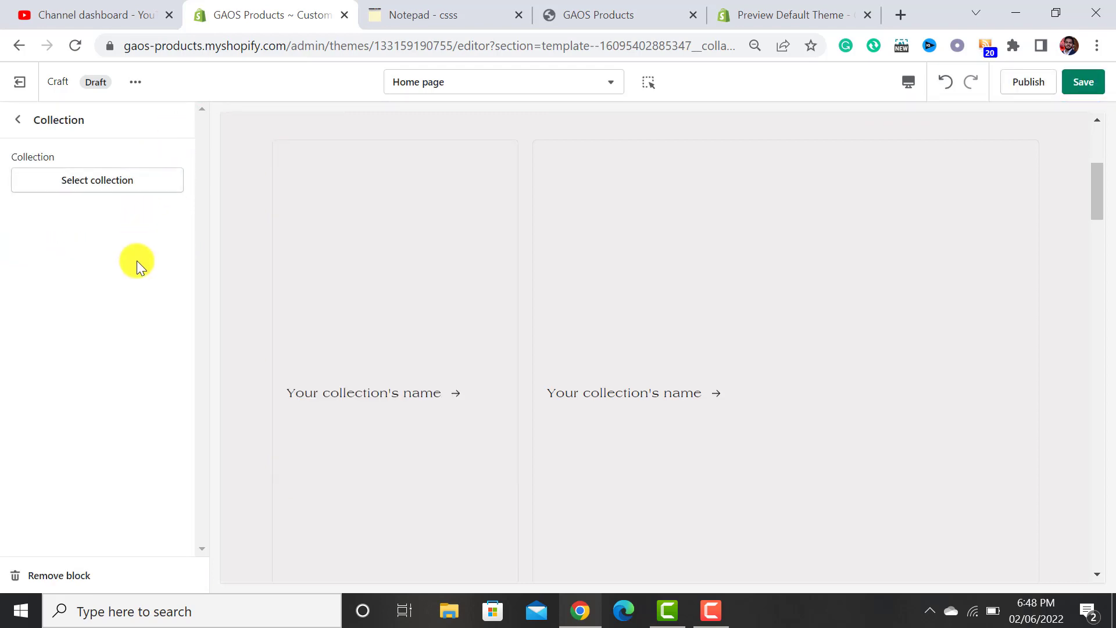
left_click(20, 121)
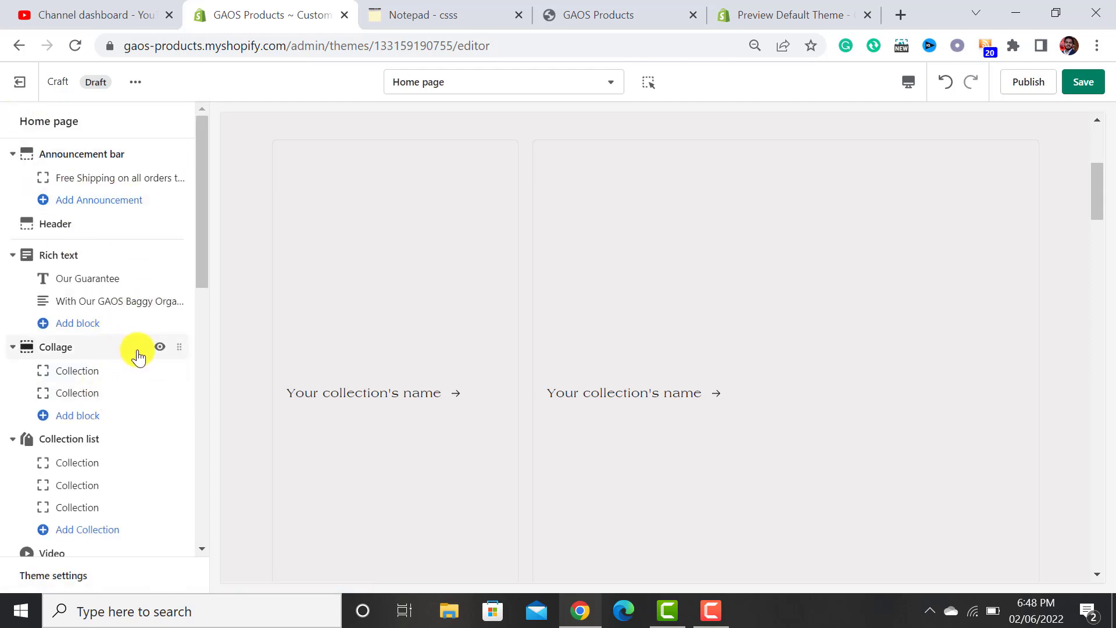
left_click(77, 349)
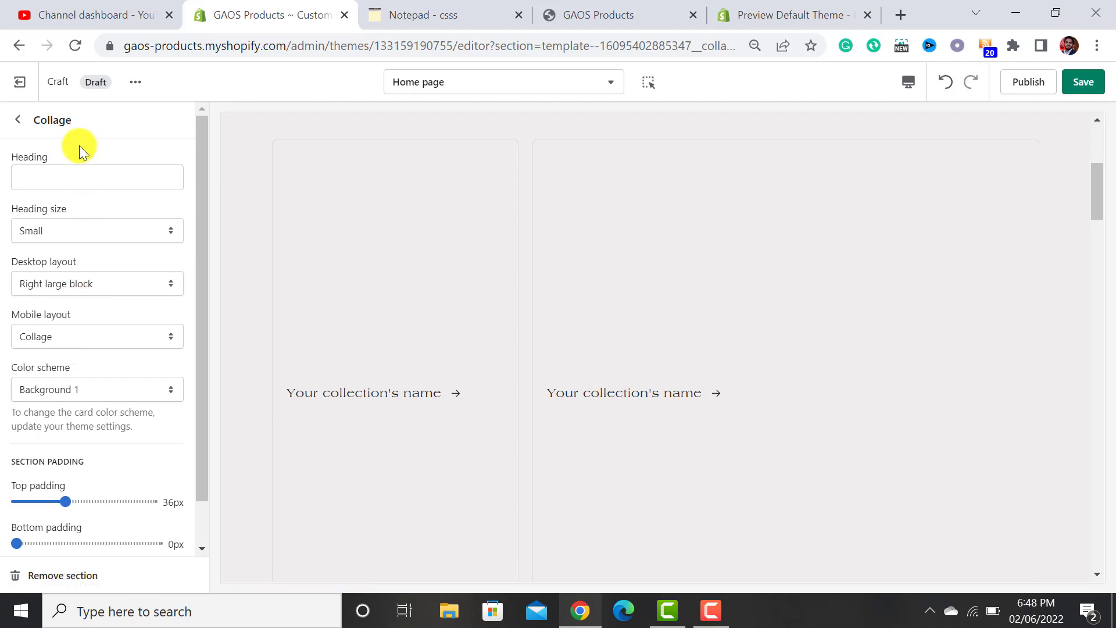
left_click(80, 584)
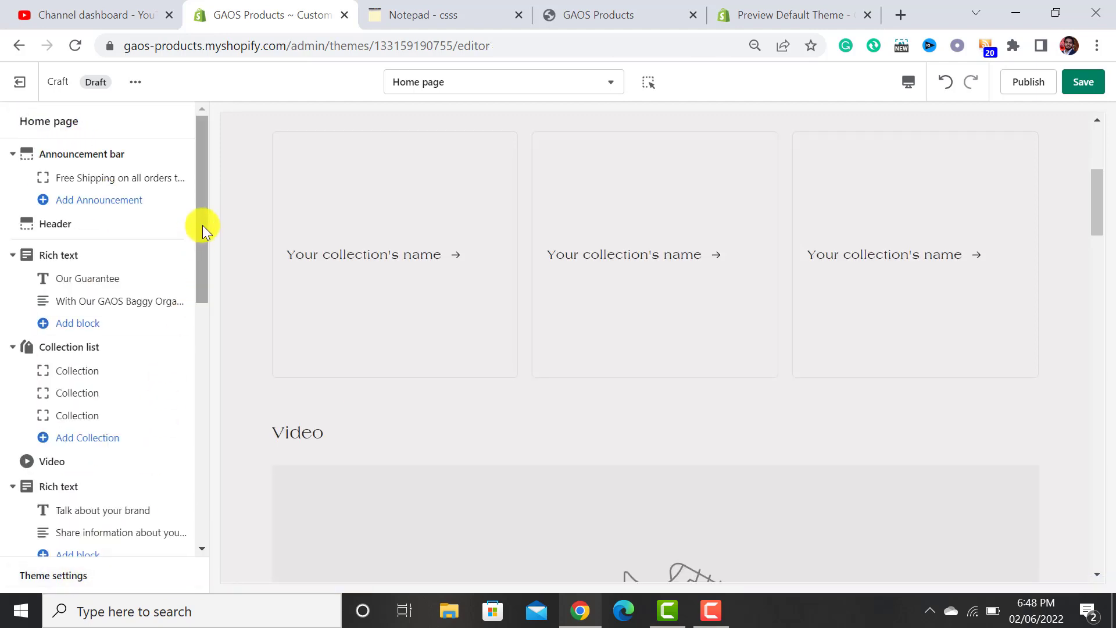
Set the Collection list section's heading to "Our Collections"
left_click_drag(202, 225, 202, 242)
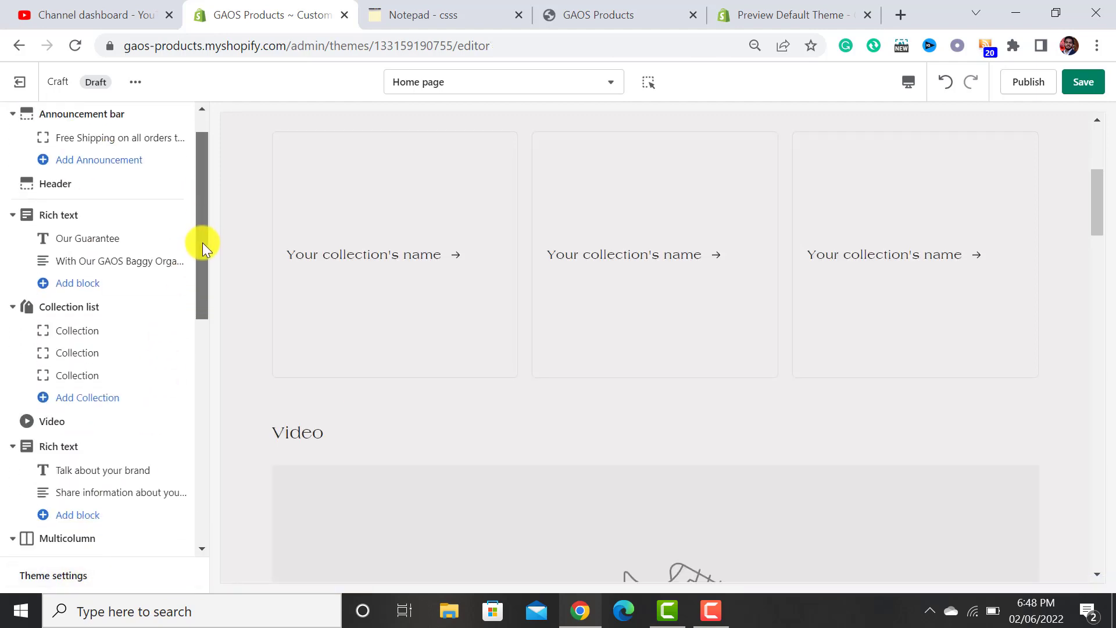
left_click(109, 314)
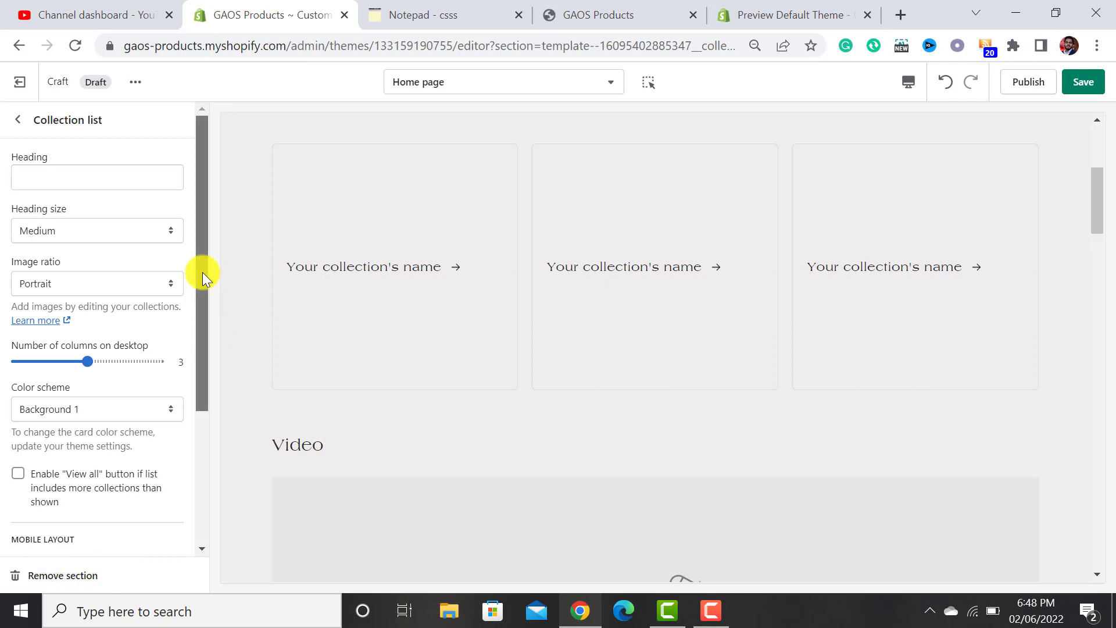
scroll(391, 357, "up", 5)
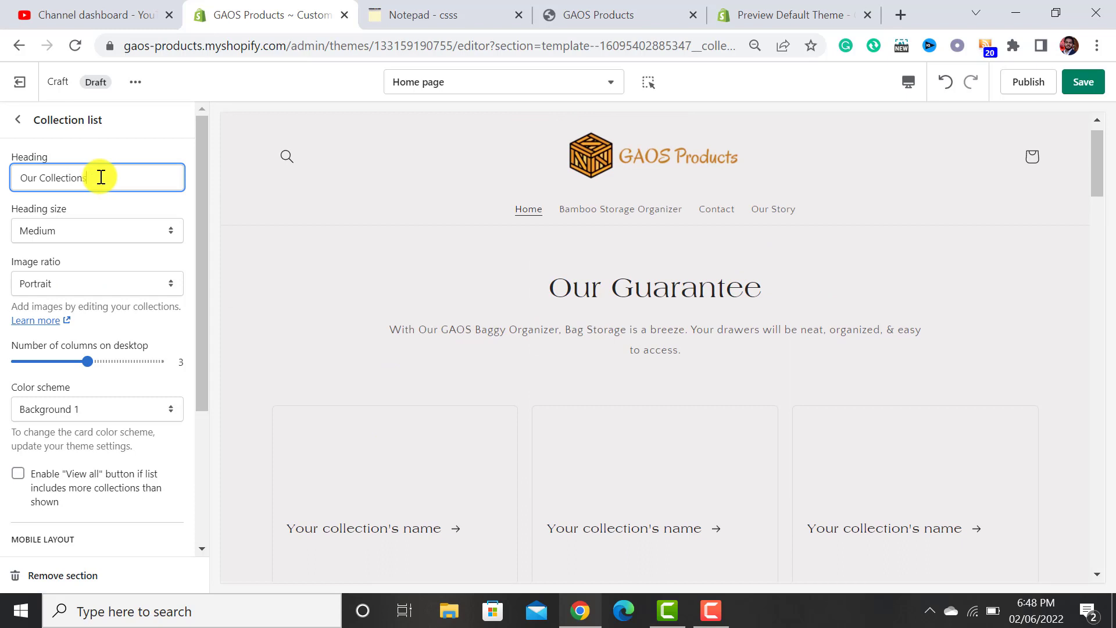
Try the Square image ratio for the Collection list section, and set it back to Portrait
left_click_drag(205, 226, 205, 259)
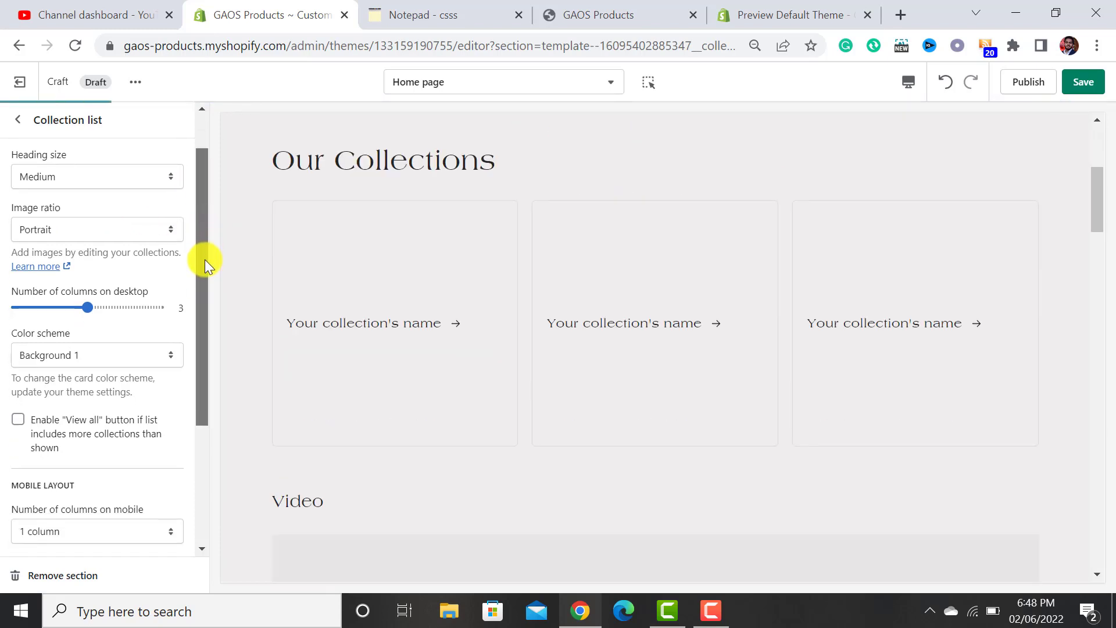
left_click(95, 230)
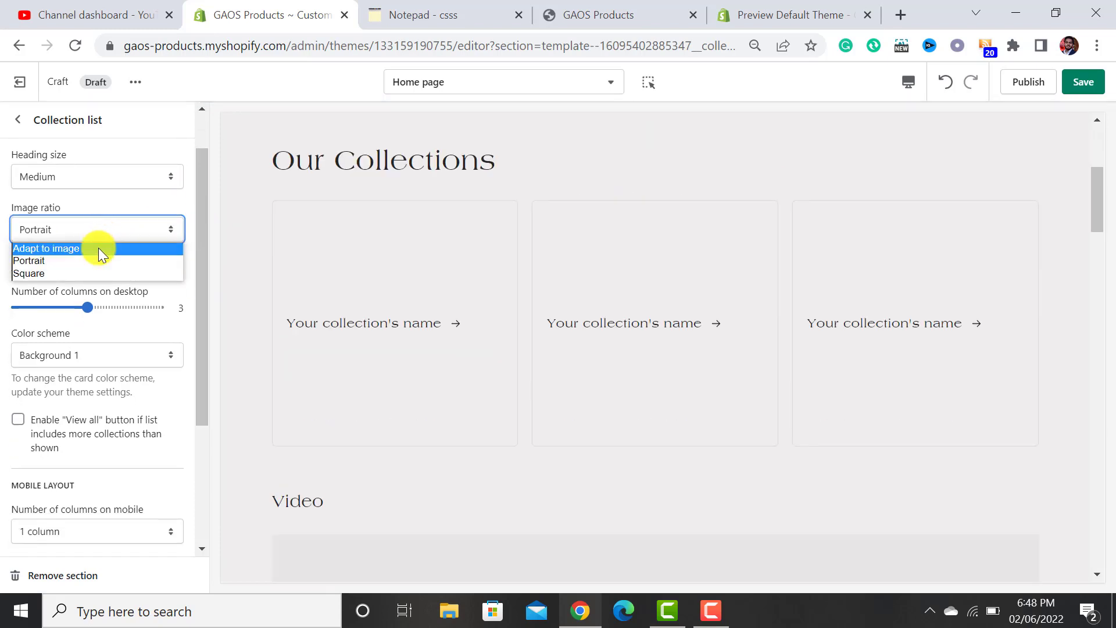
left_click(80, 274)
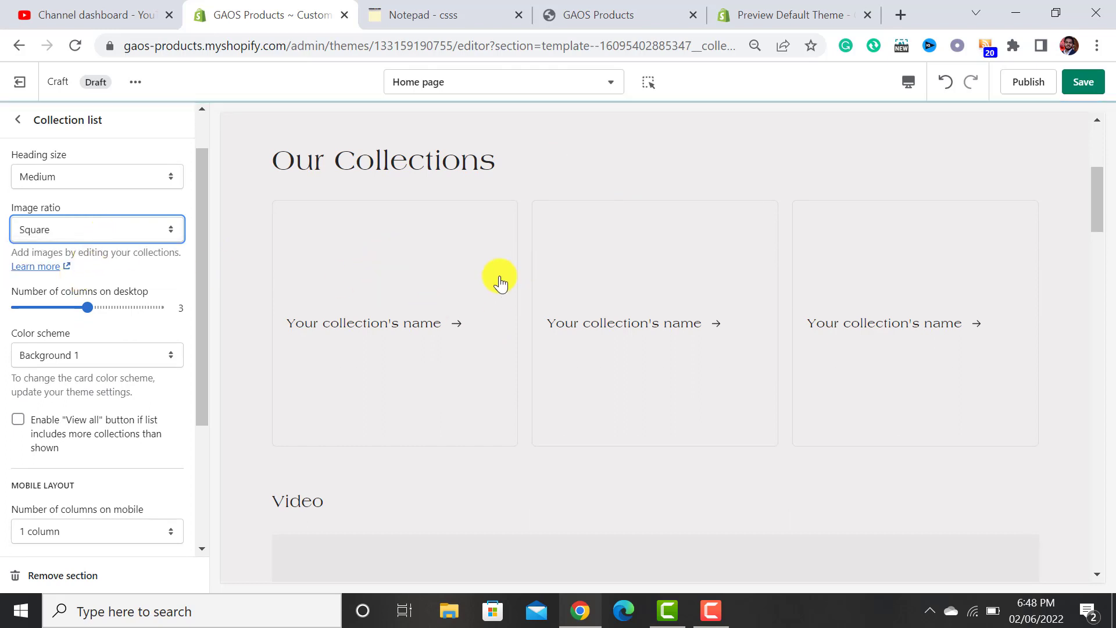
left_click(88, 232)
left_click(71, 262)
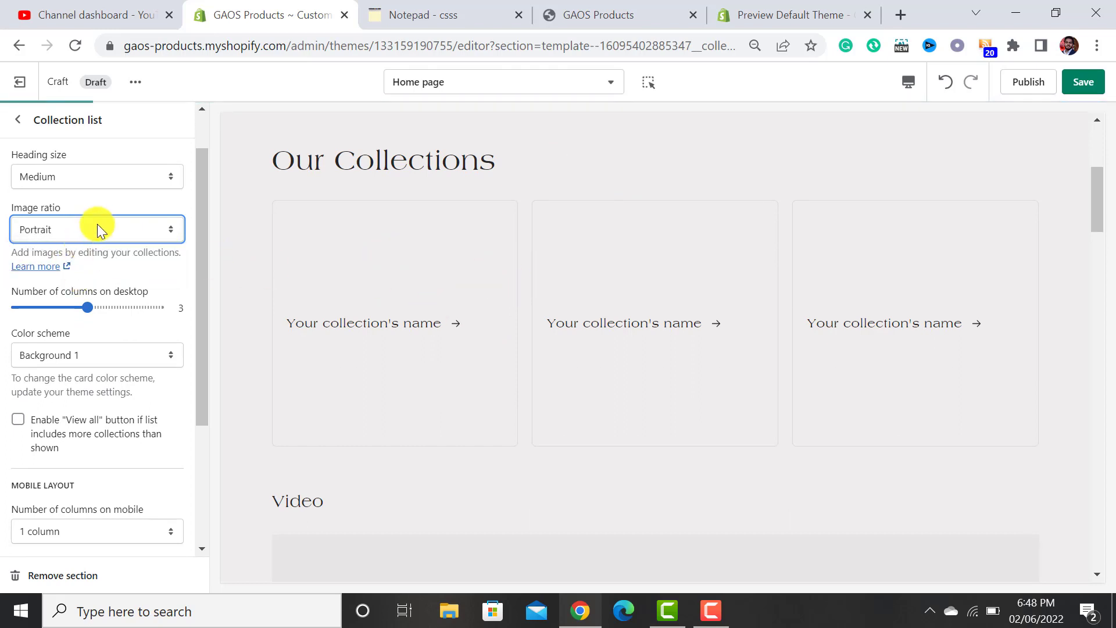
Set the Collection list to 4 columns on desktop and add a fourth collection block to it
left_click_drag(202, 219, 200, 282)
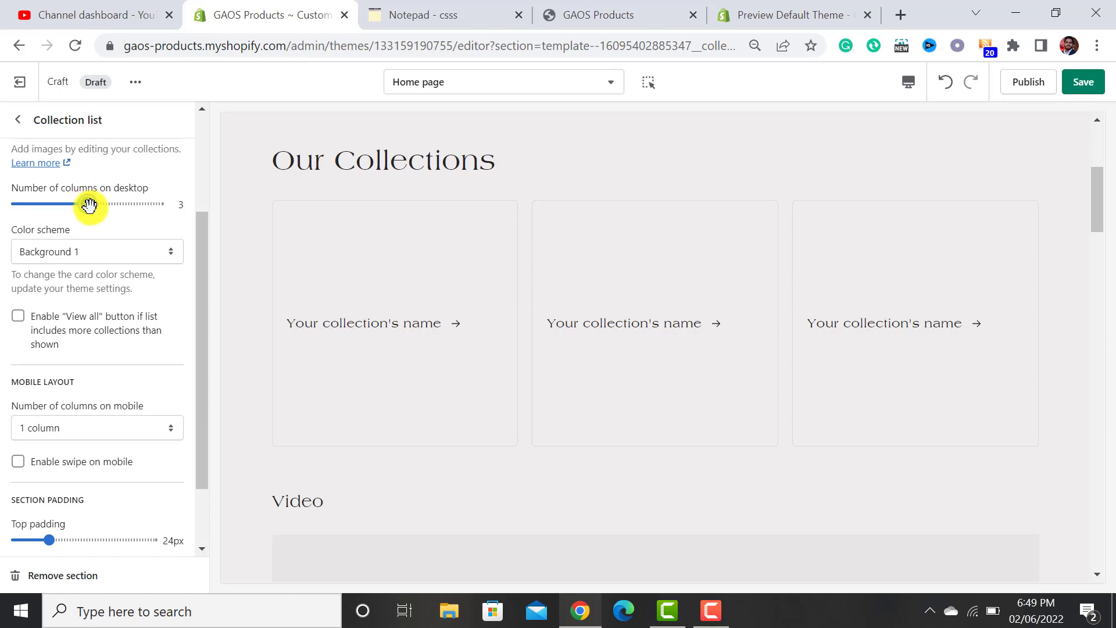
left_click_drag(89, 205, 132, 205)
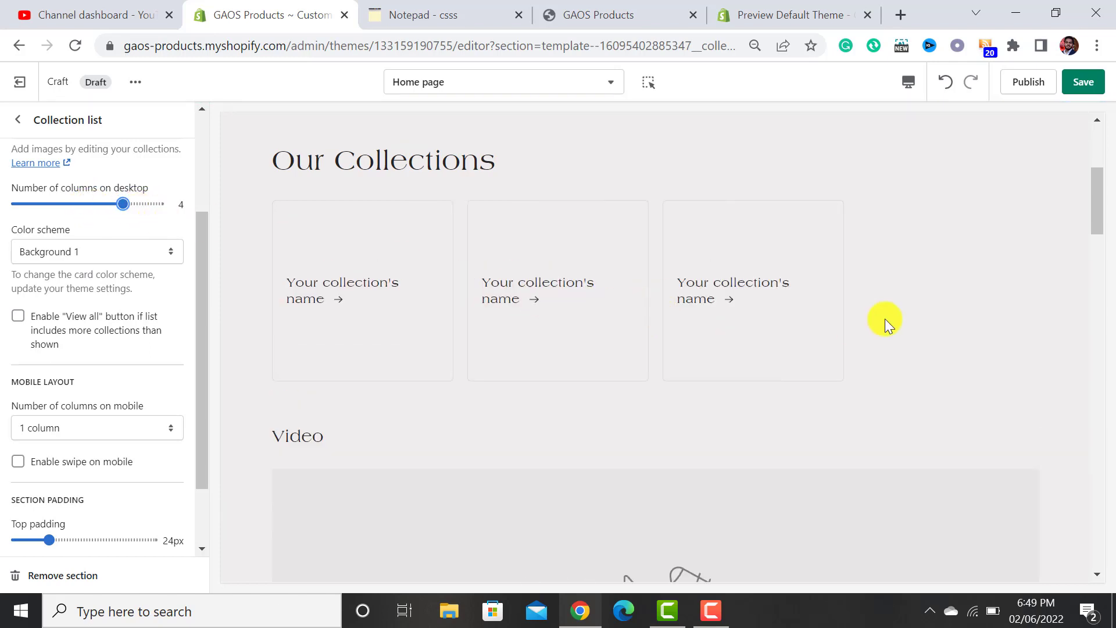
left_click(18, 120)
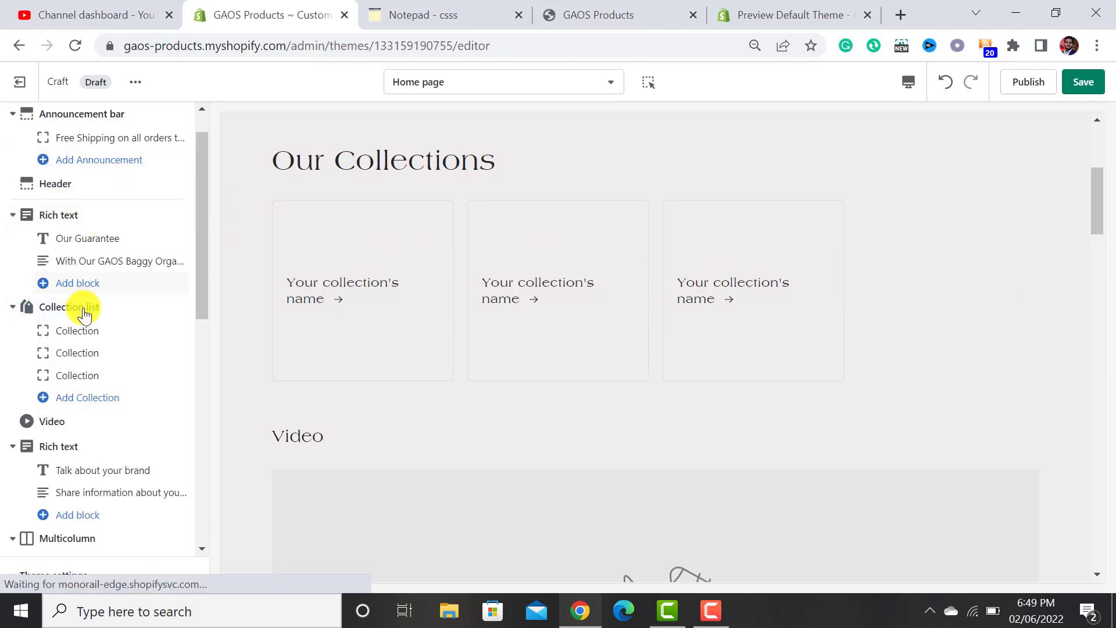
left_click(88, 397)
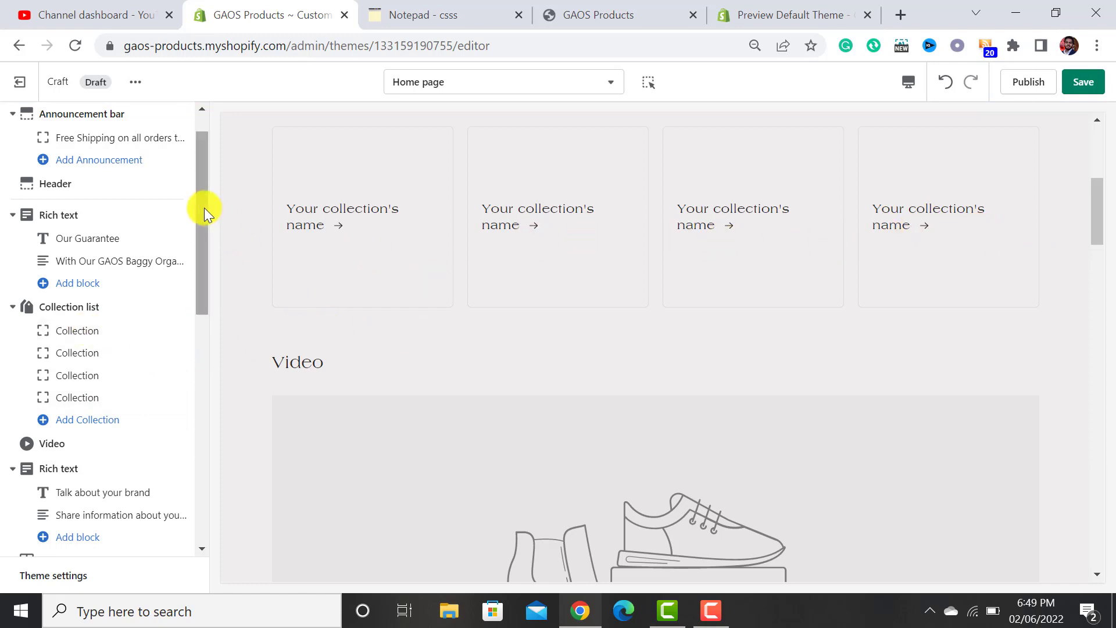
Check the first collection block and the Collection list settings, and remove the Collection list section from the home page
left_click_drag(204, 211, 200, 258)
left_click(84, 221)
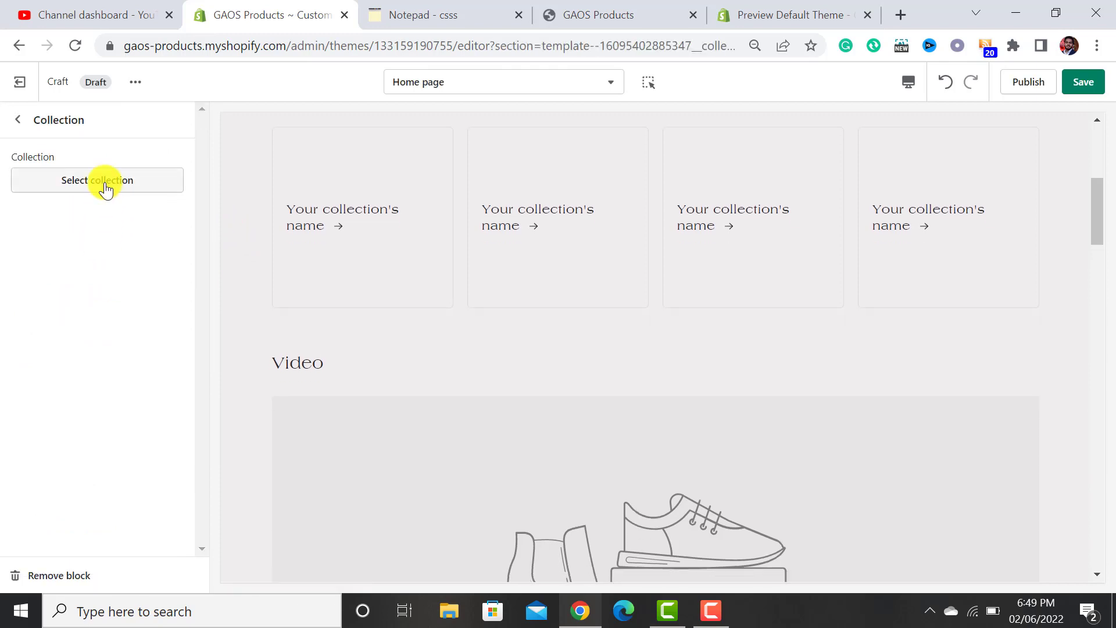
left_click(22, 121)
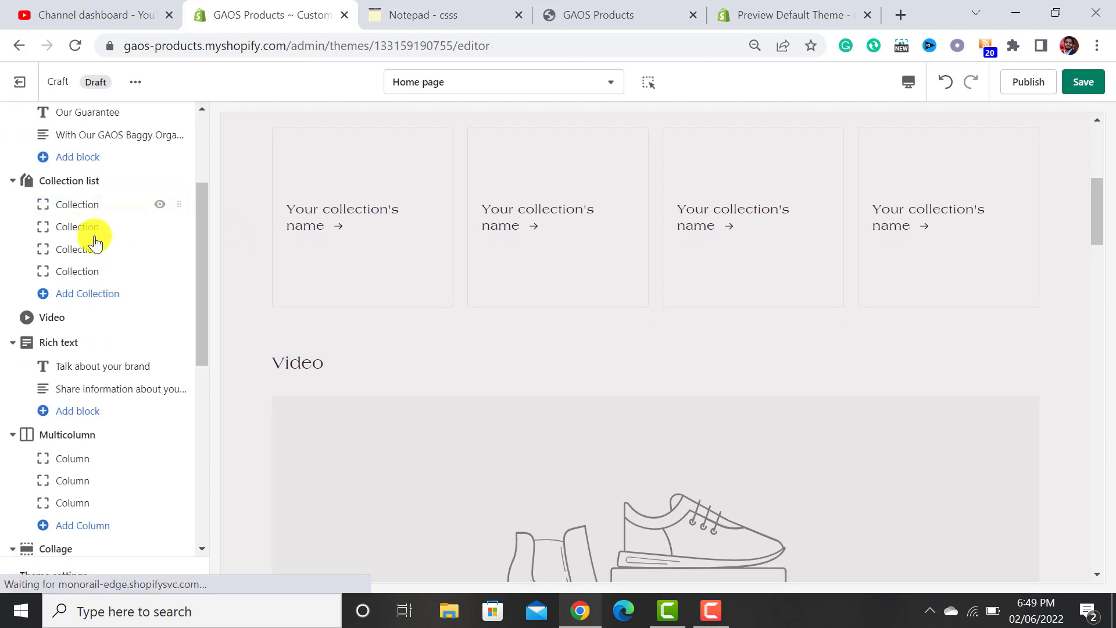
left_click(95, 183)
left_click_drag(207, 170, 149, 428)
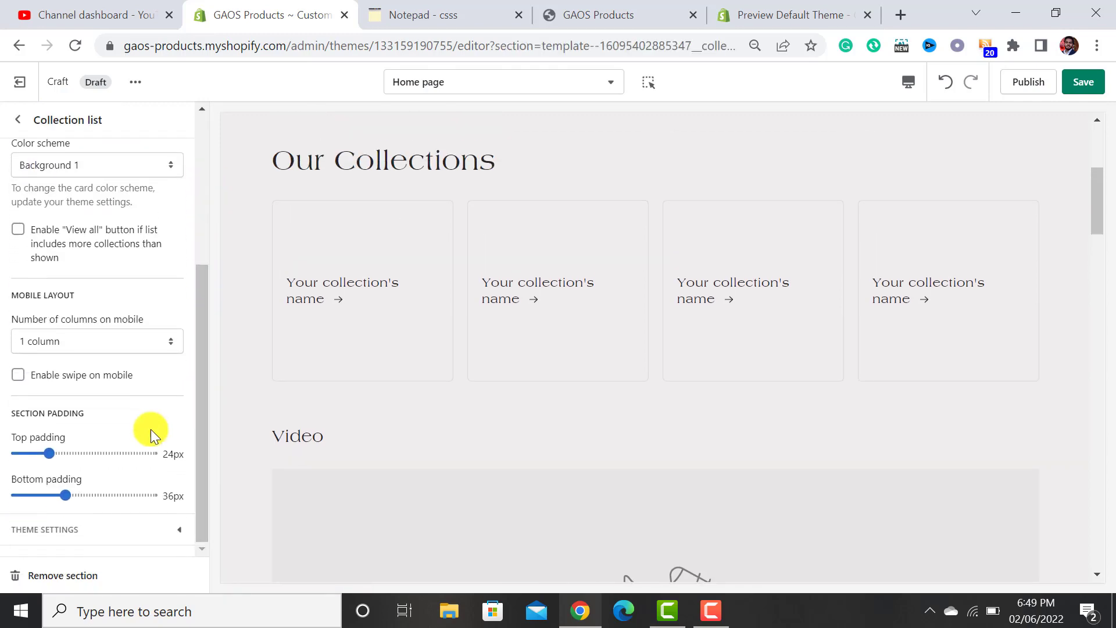
left_click(55, 577)
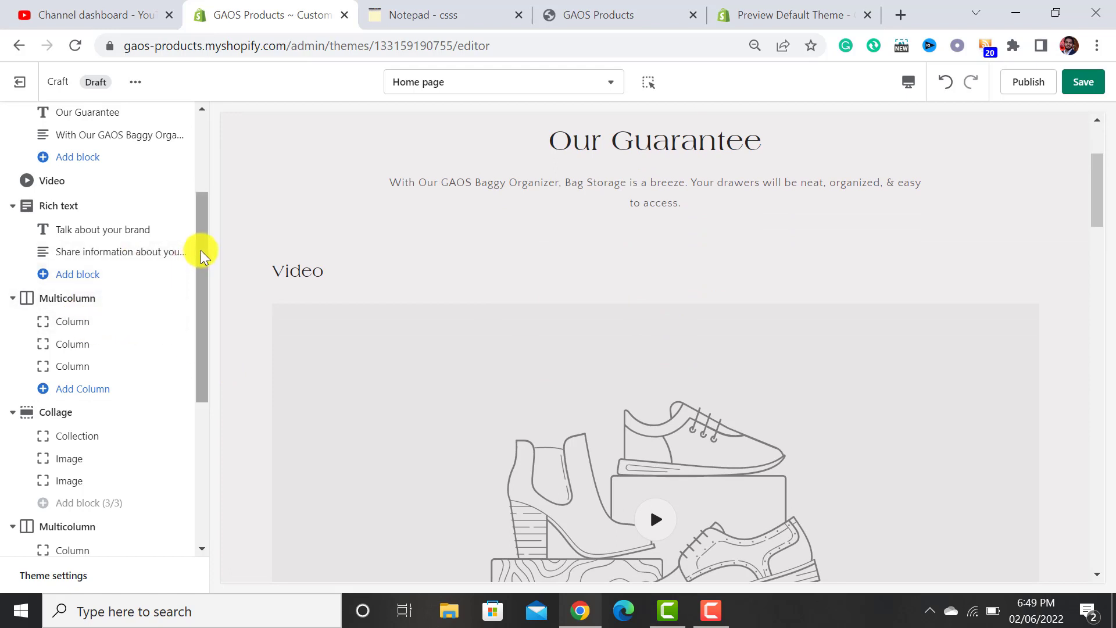
Clear the Video section's heading so the field is empty
mouse_move(200, 249)
left_mouse_down()
mouse_move(201, 205)
mouse_move(199, 233)
left_mouse_up()
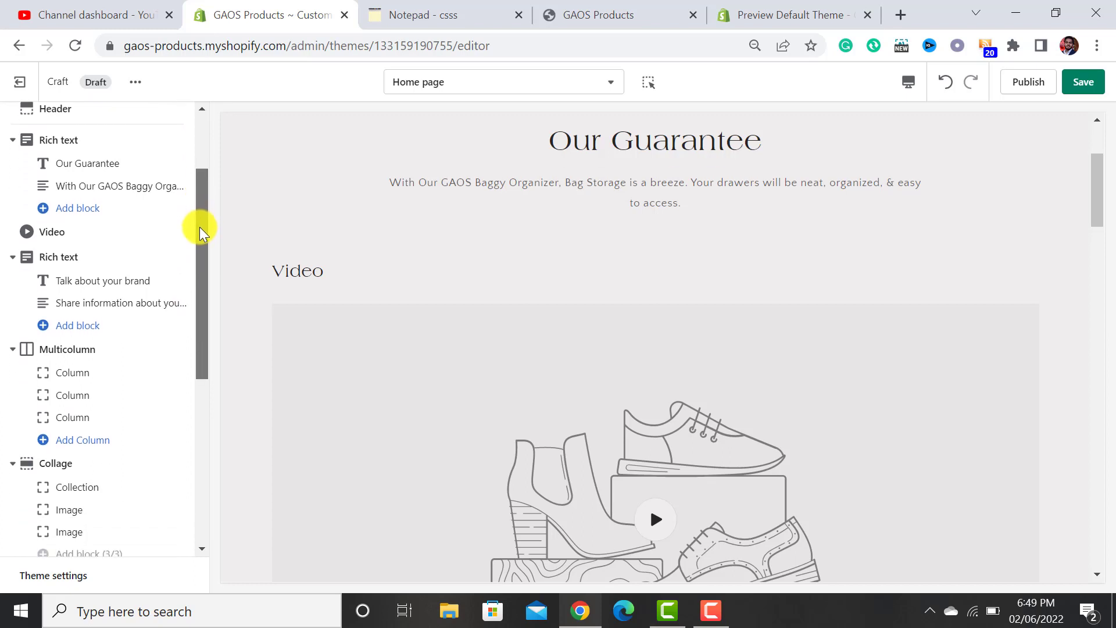
left_click(74, 239)
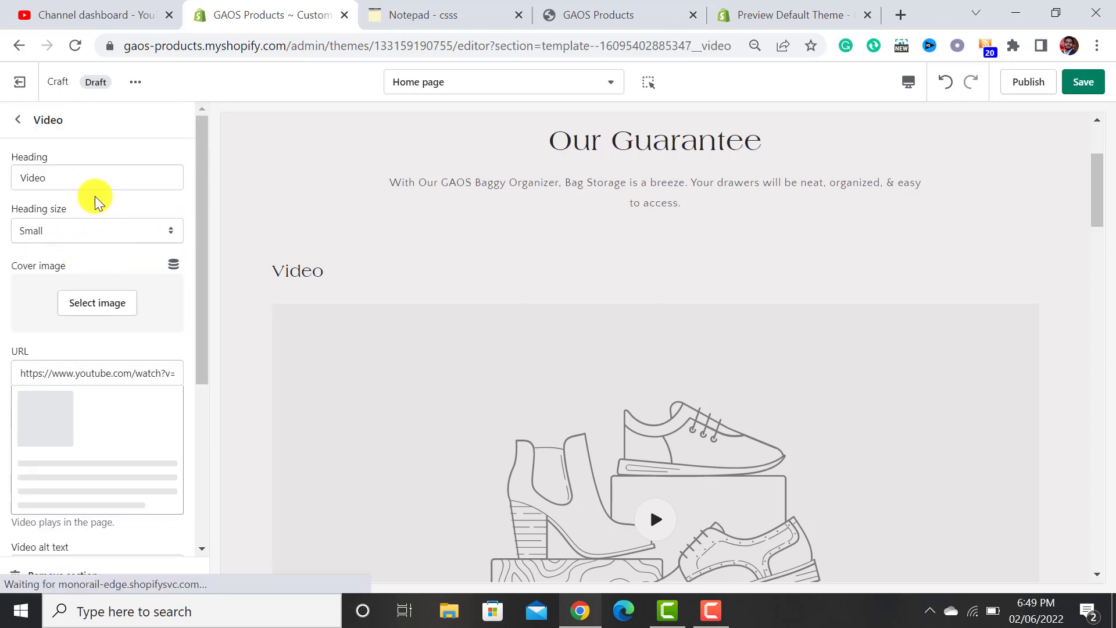
double_click(75, 179)
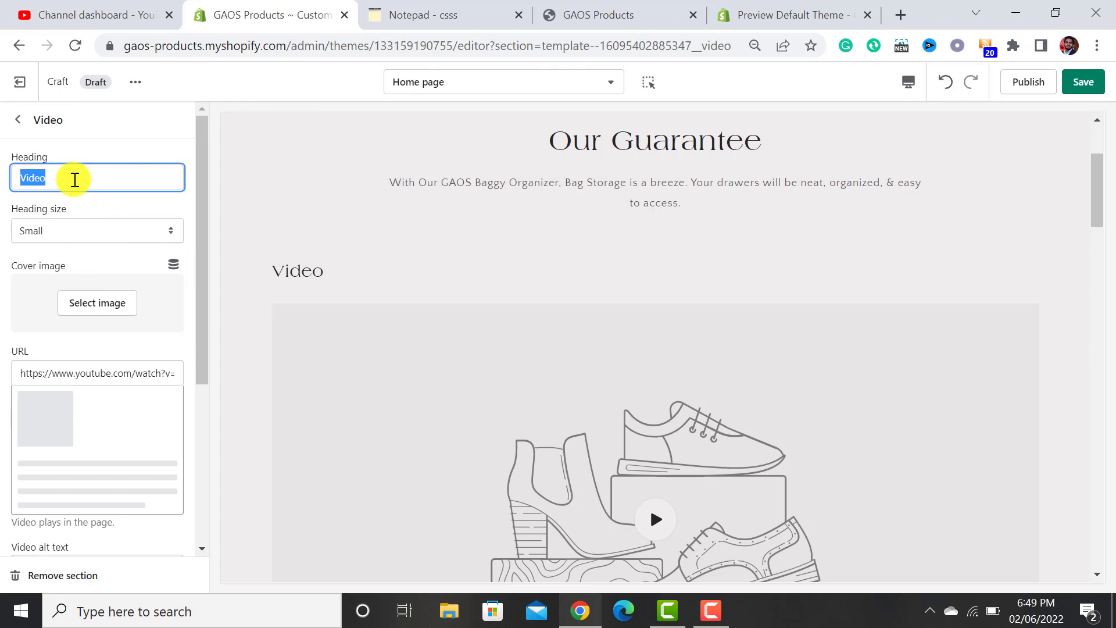
type("C")
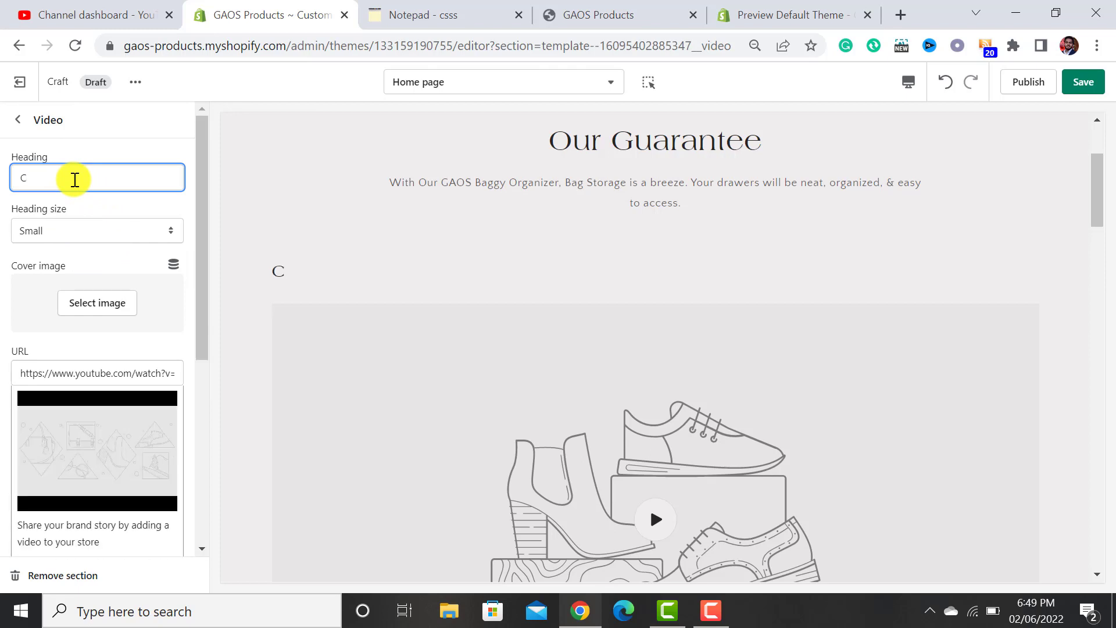
key("BackSpace")
key("BackSpace")
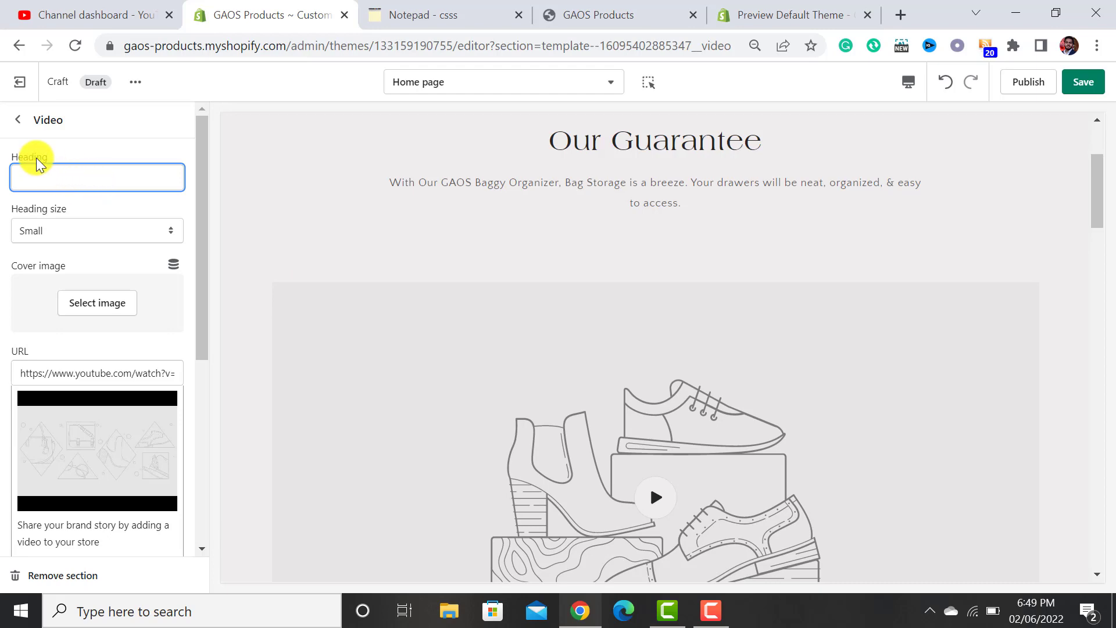
Set the Video section's cover image to the library photo of the bamboo organizer filled with colored bags
left_click(119, 307)
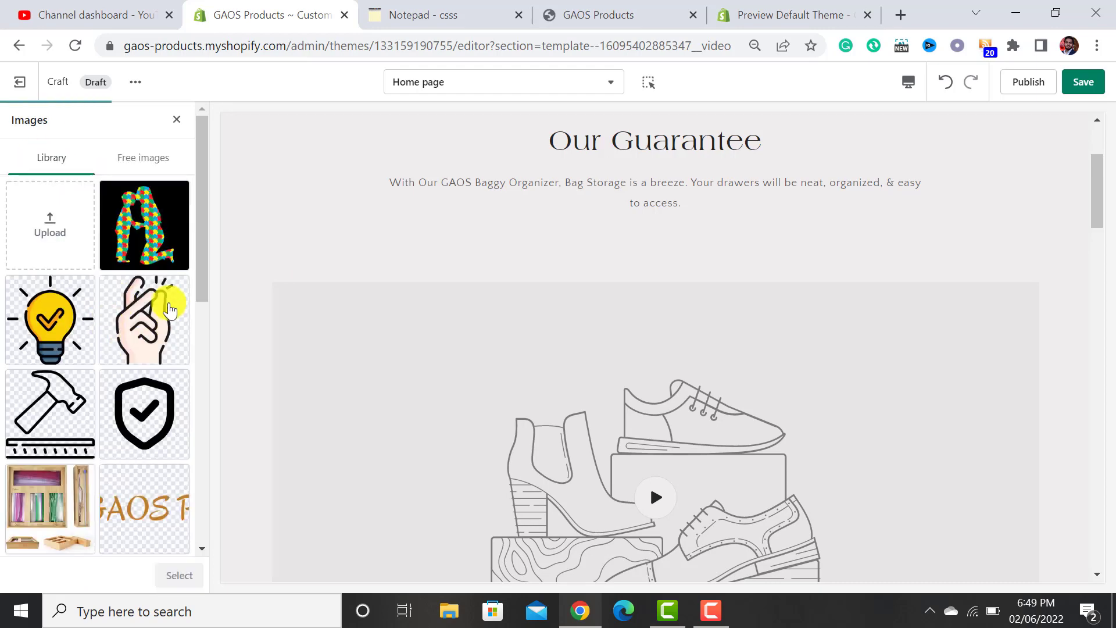
left_click_drag(204, 199, 200, 321)
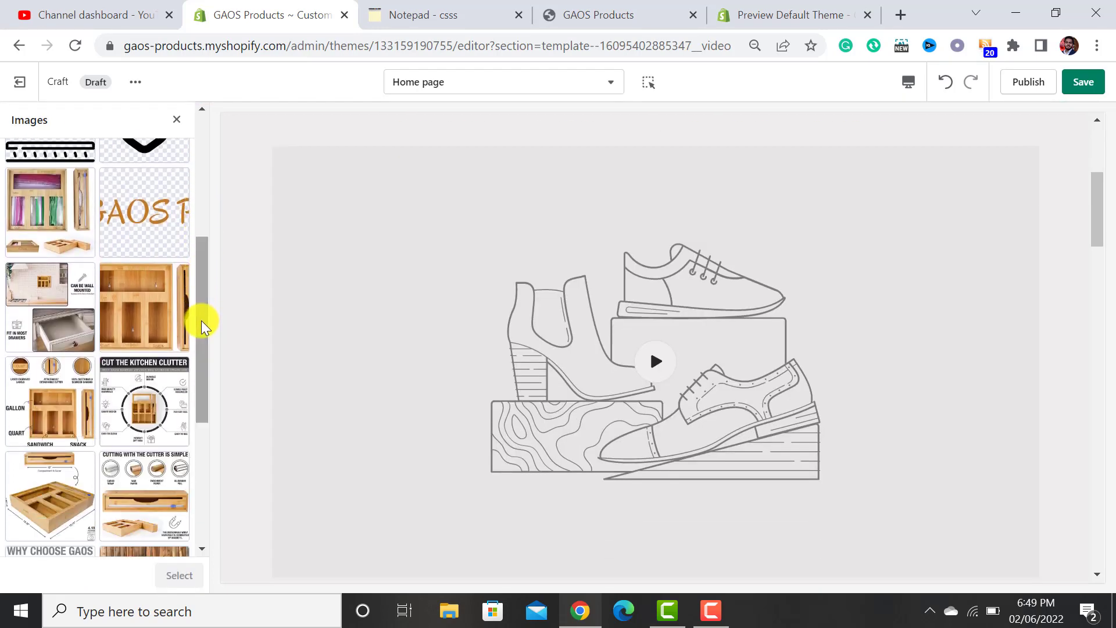
left_click(50, 212)
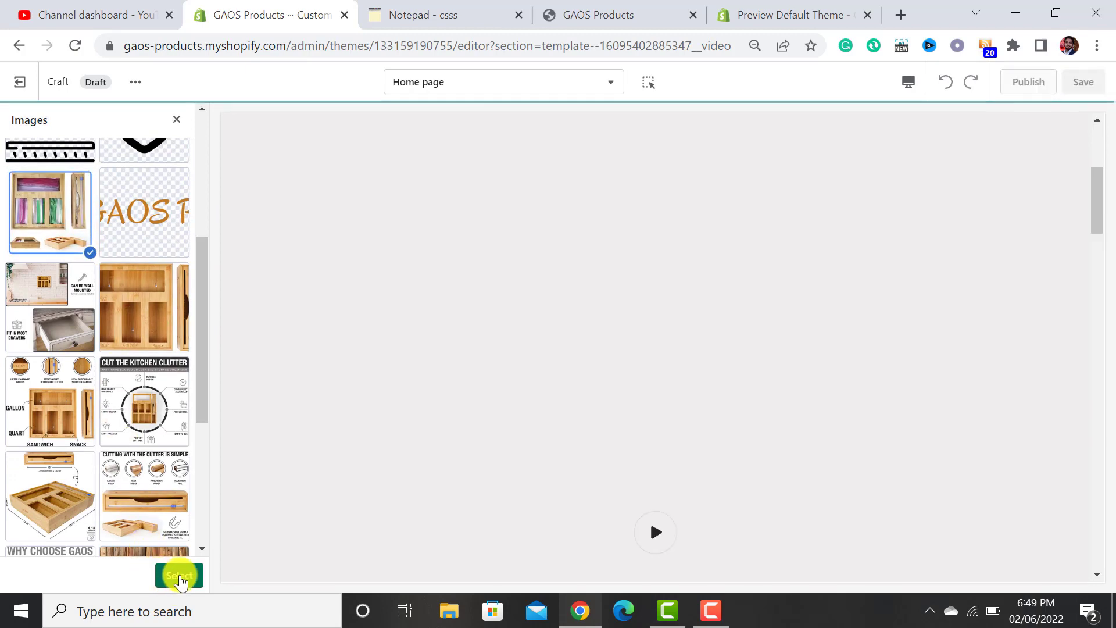
left_click(180, 576)
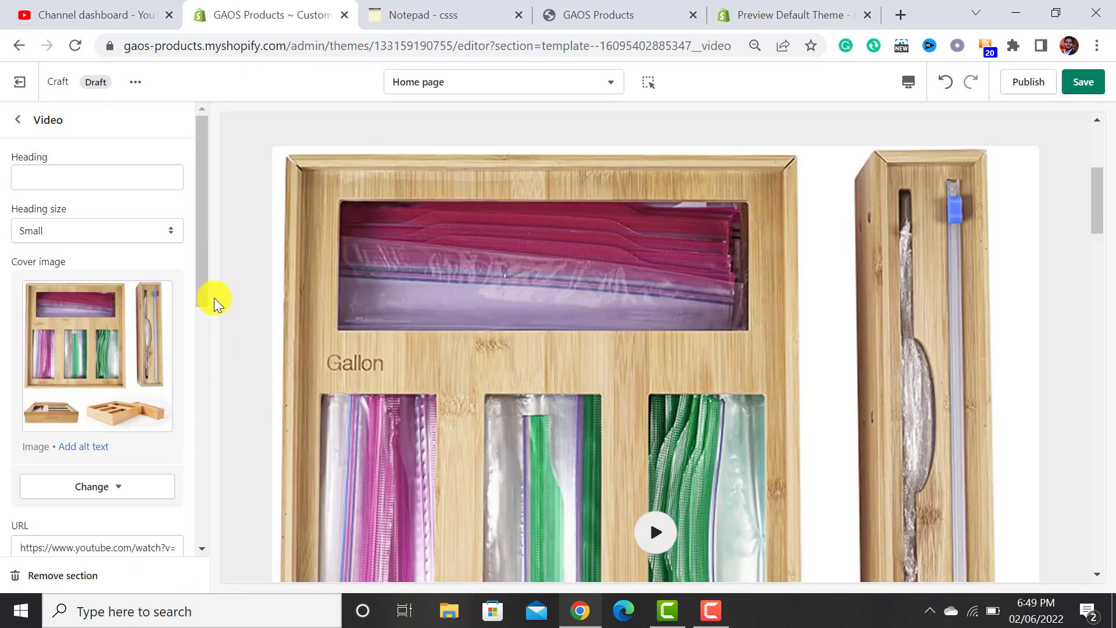
Delete the default YouTube link from the Video section's URL and return to the section list
left_click_drag(204, 294, 202, 399)
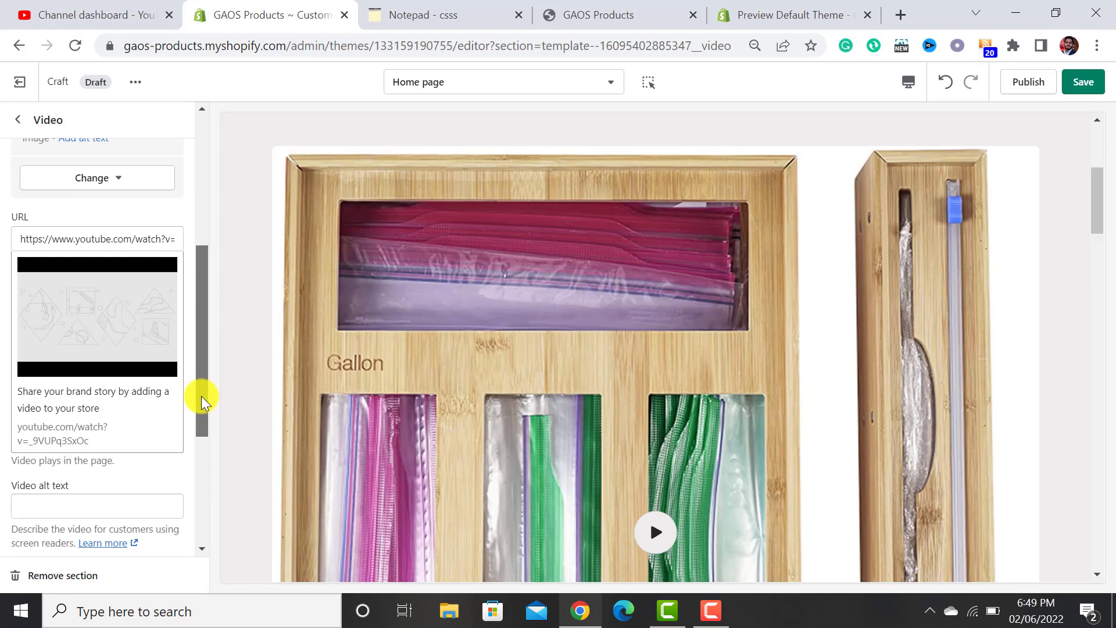
triple_click(163, 234)
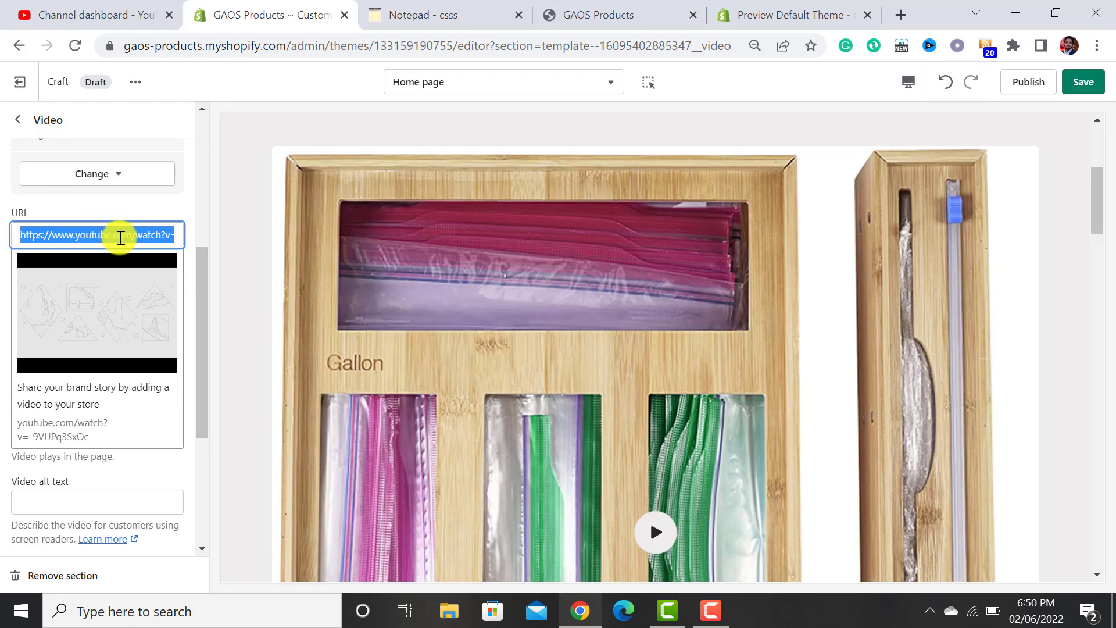
key("BackSpace")
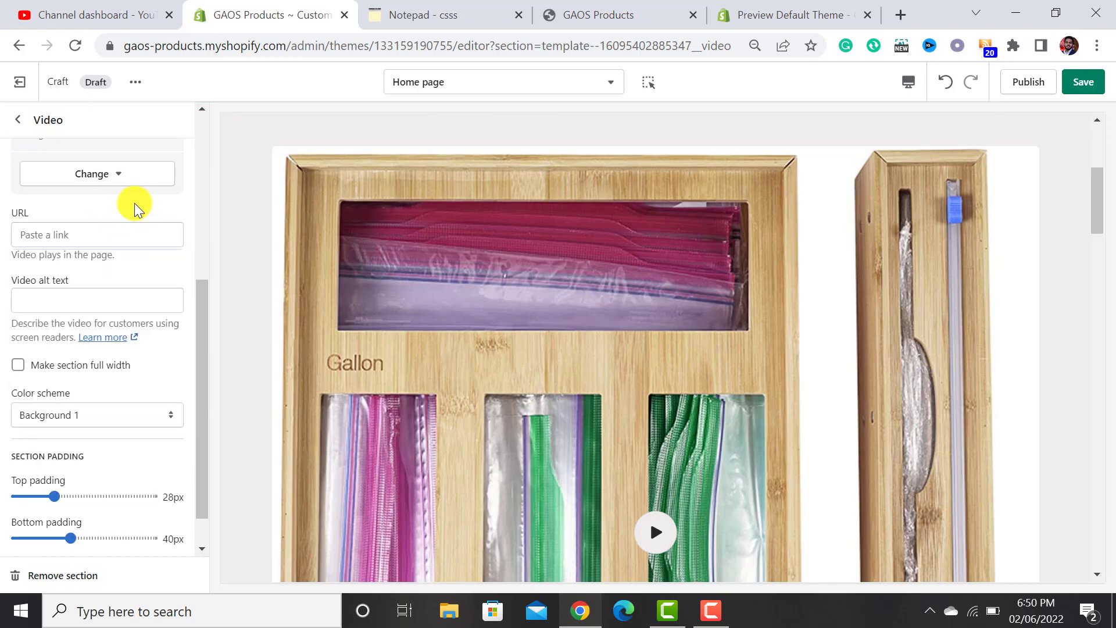
scroll(653, 364, "down", 3)
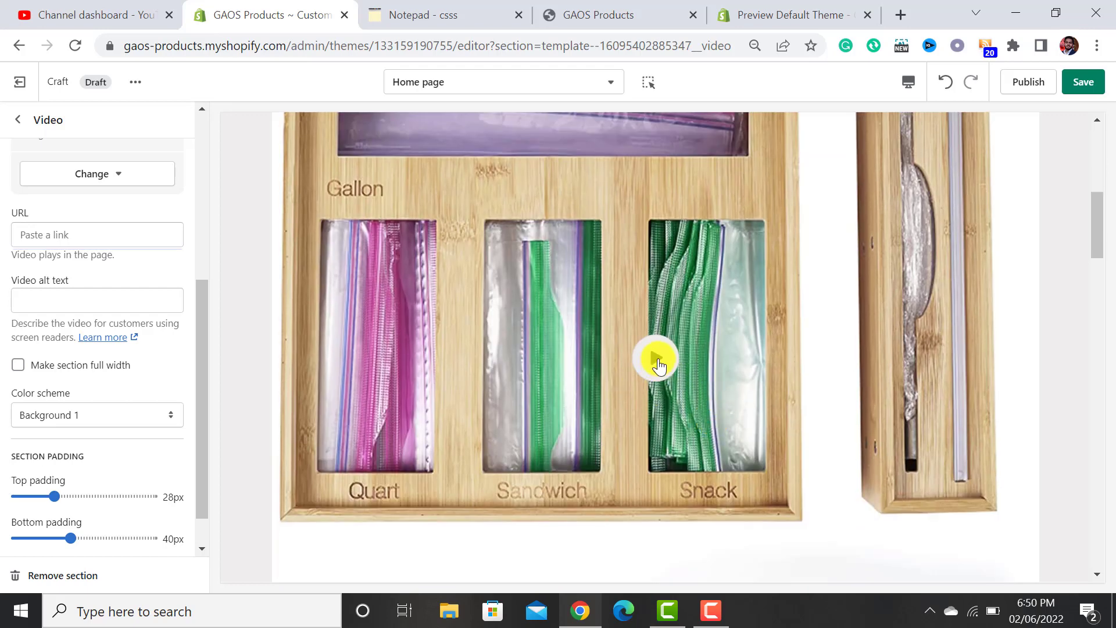
left_click(17, 119)
Remove the "Talk about your brand" Rich text section from the home page
scroll(175, 256, "down", 1)
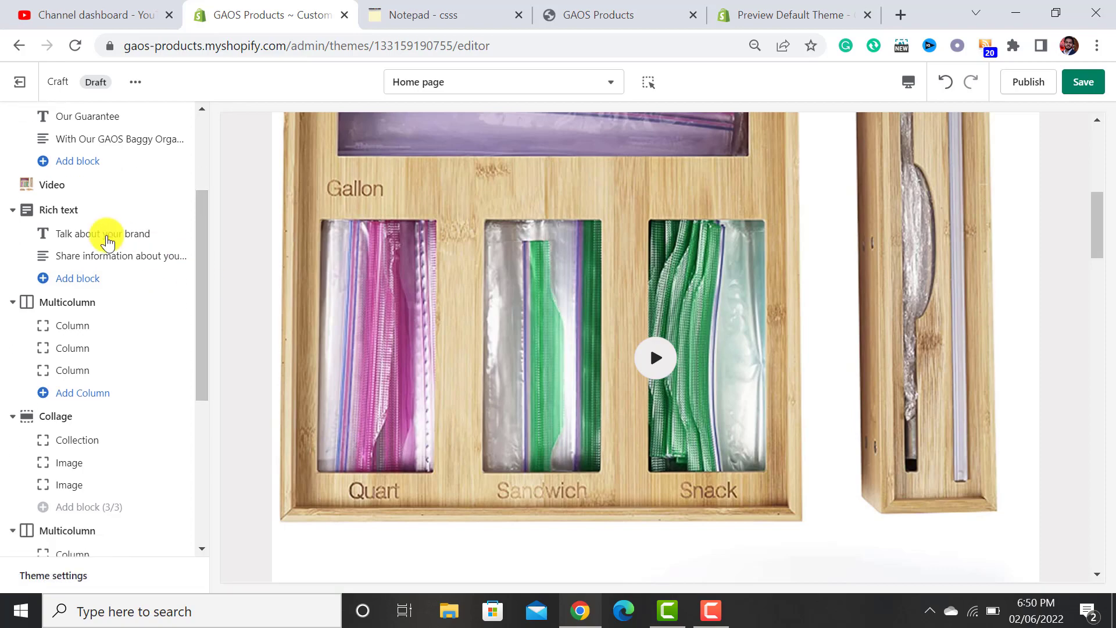
scroll(573, 352, "down", 5)
scroll(576, 349, "down", 6)
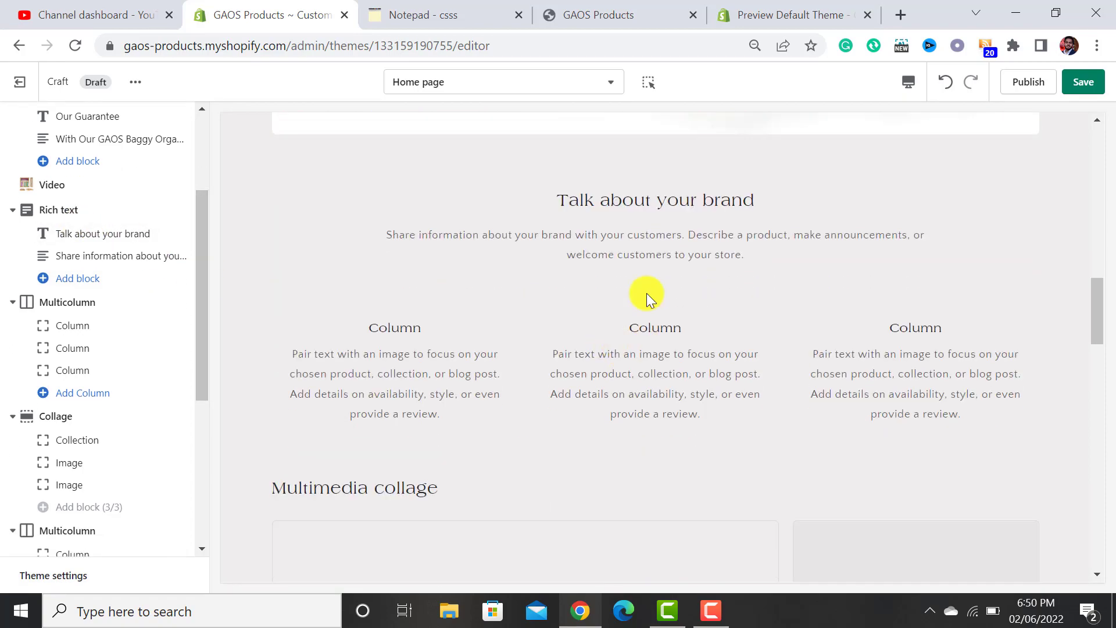
left_click(74, 211)
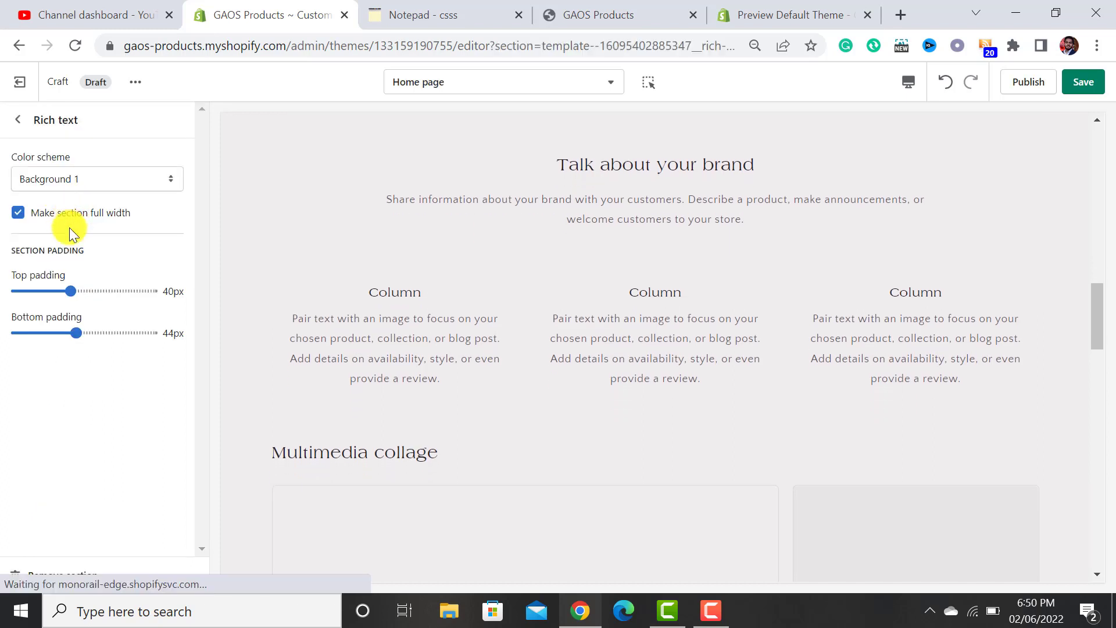
left_click(61, 576)
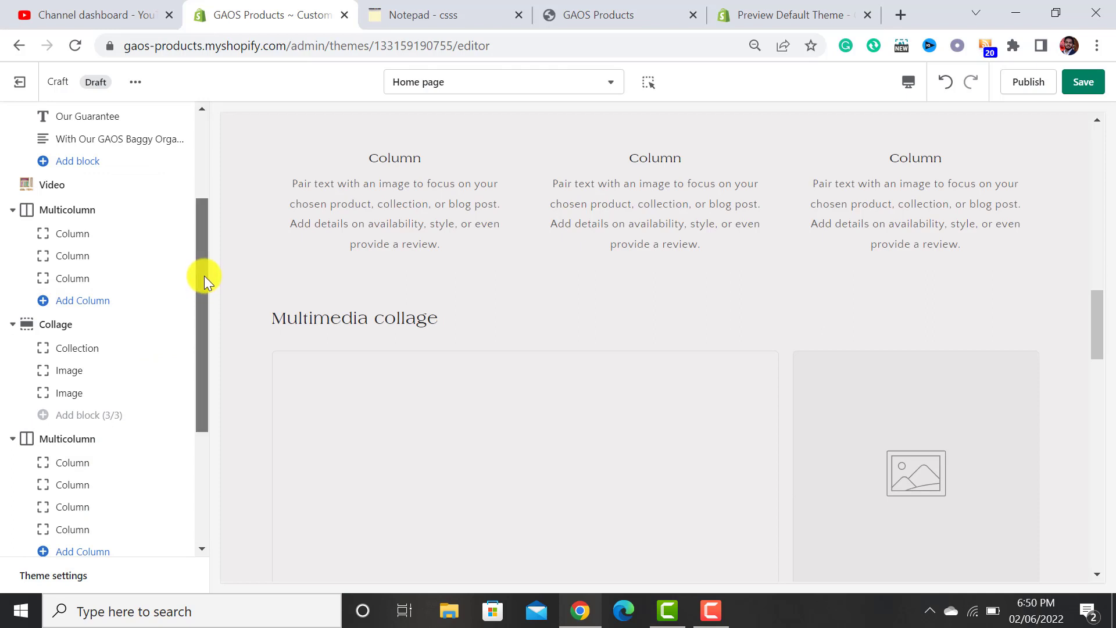
Replace the second image block of the Collage section with a Video block
left_click_drag(204, 275, 194, 325)
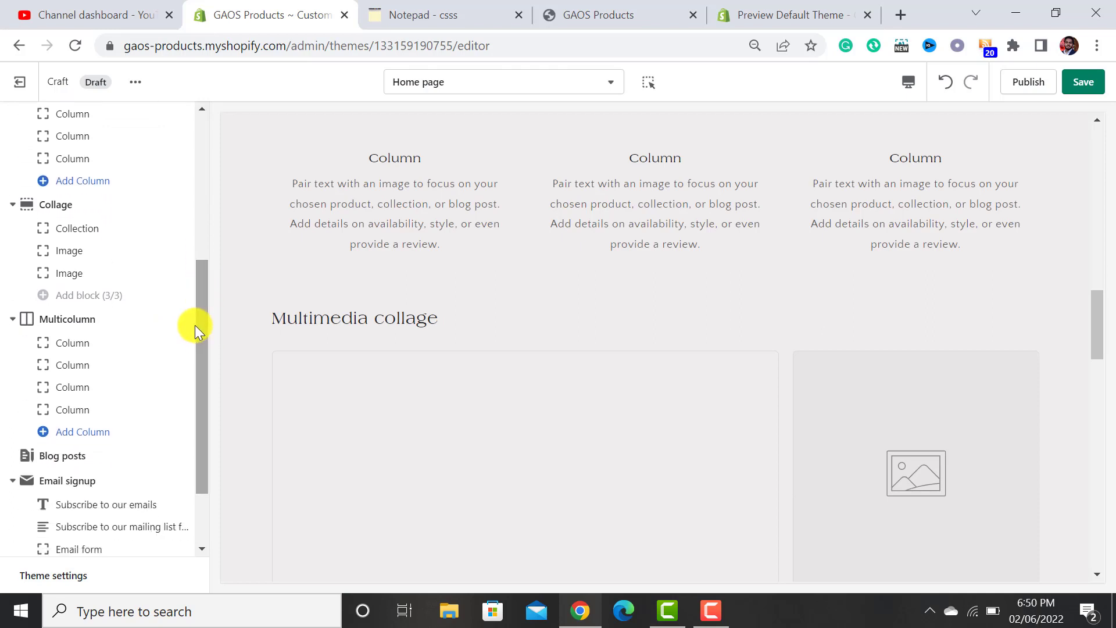
left_click(87, 209)
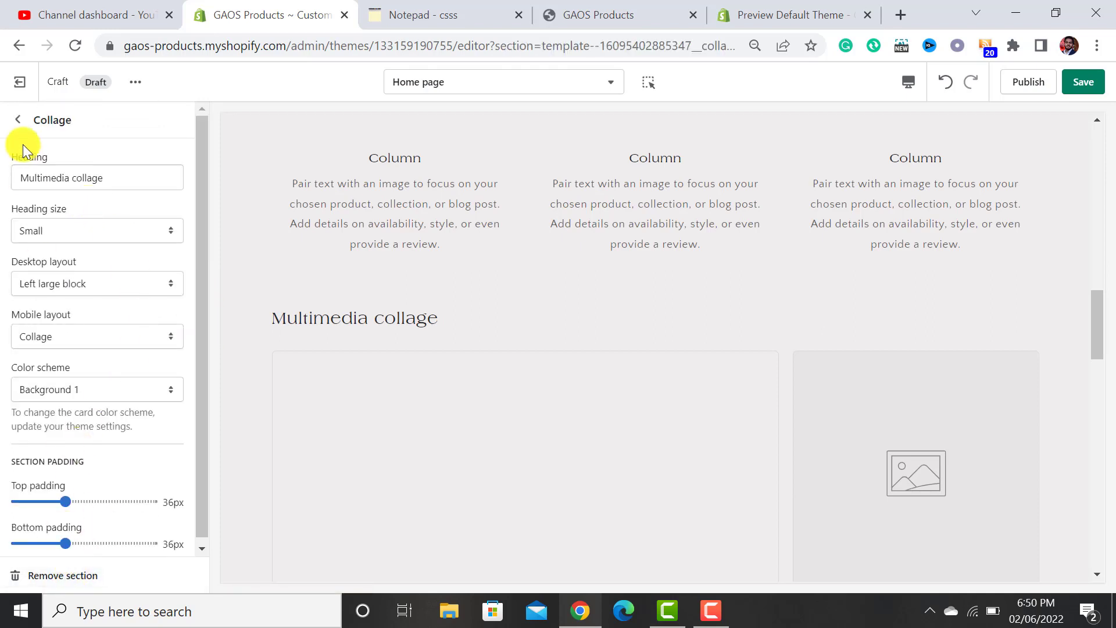
left_click(15, 124)
scroll(451, 304, "down", 6)
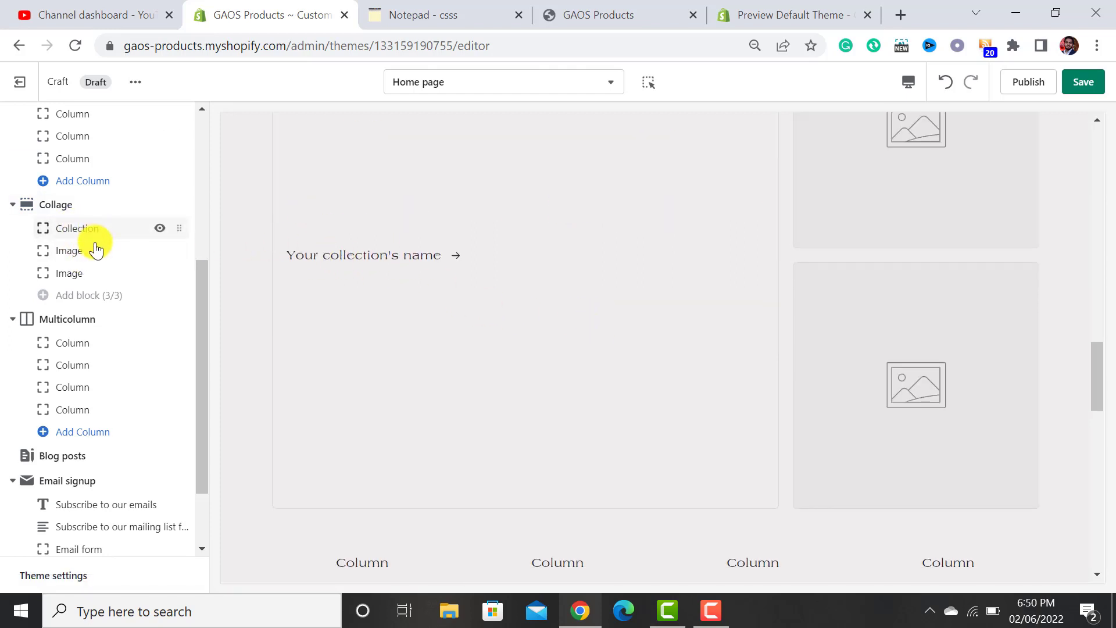
left_click(83, 284)
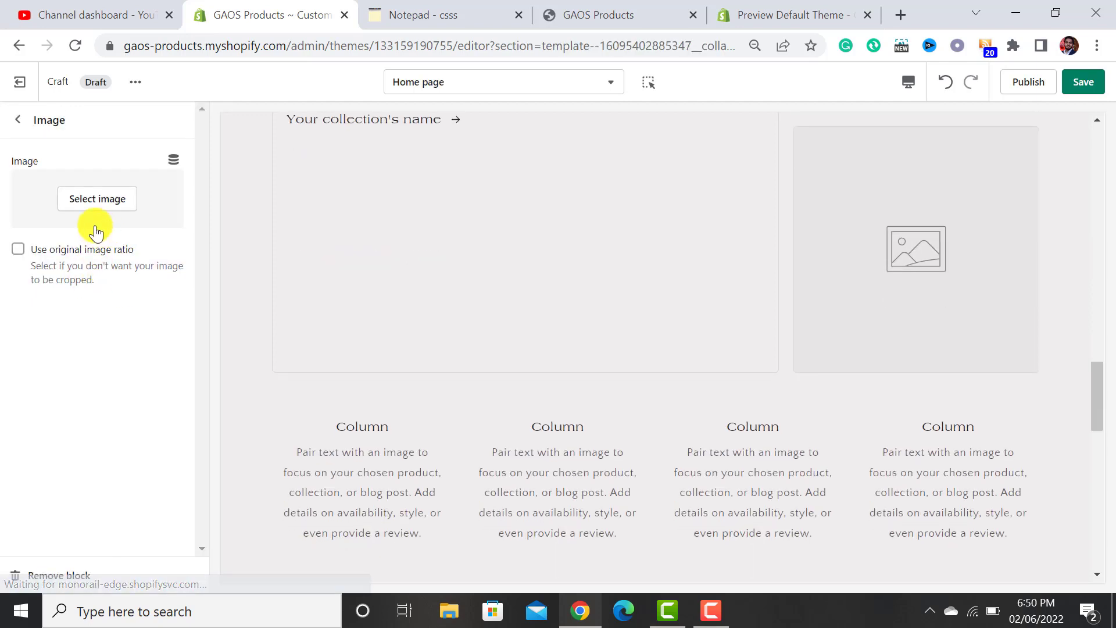
left_click(75, 576)
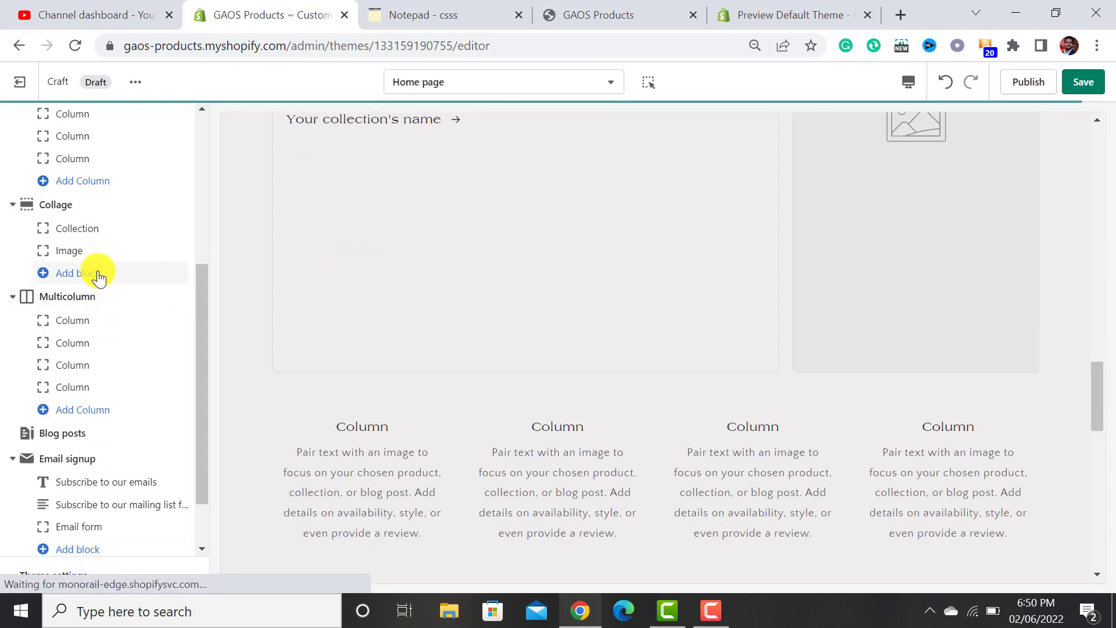
left_click(94, 274)
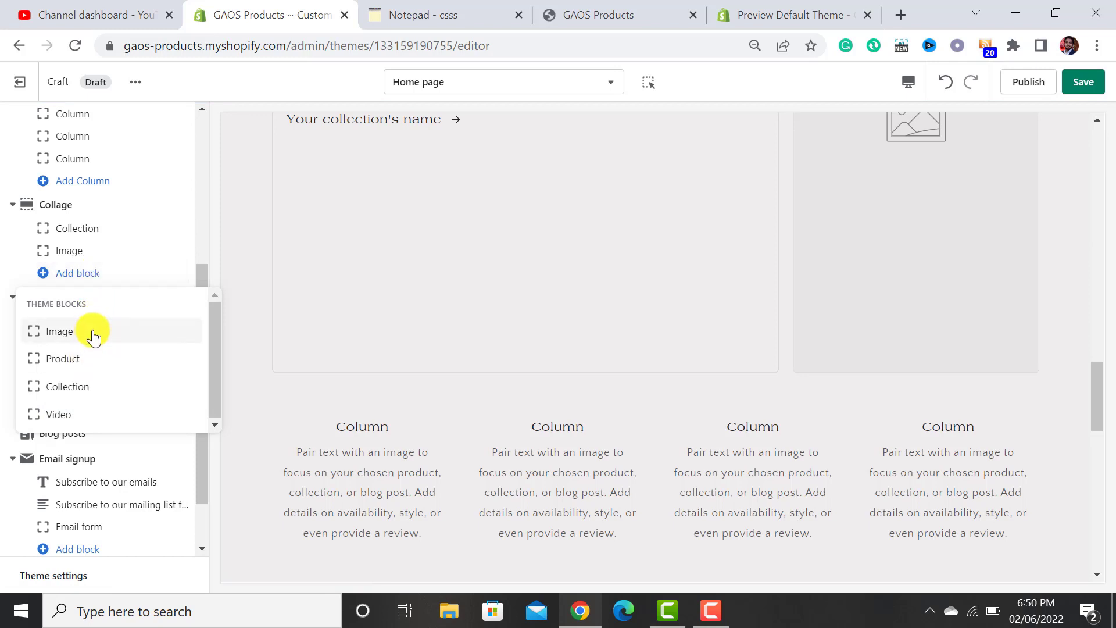
left_click(82, 417)
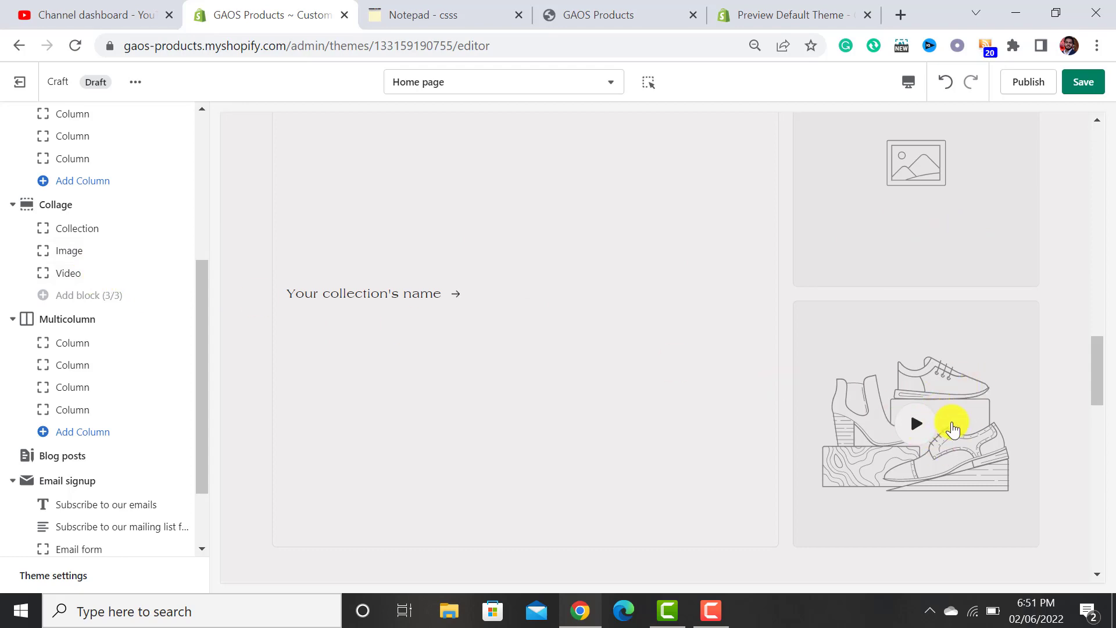
Remove the Multimedia collage section from the home page
scroll(953, 429, "down", 5)
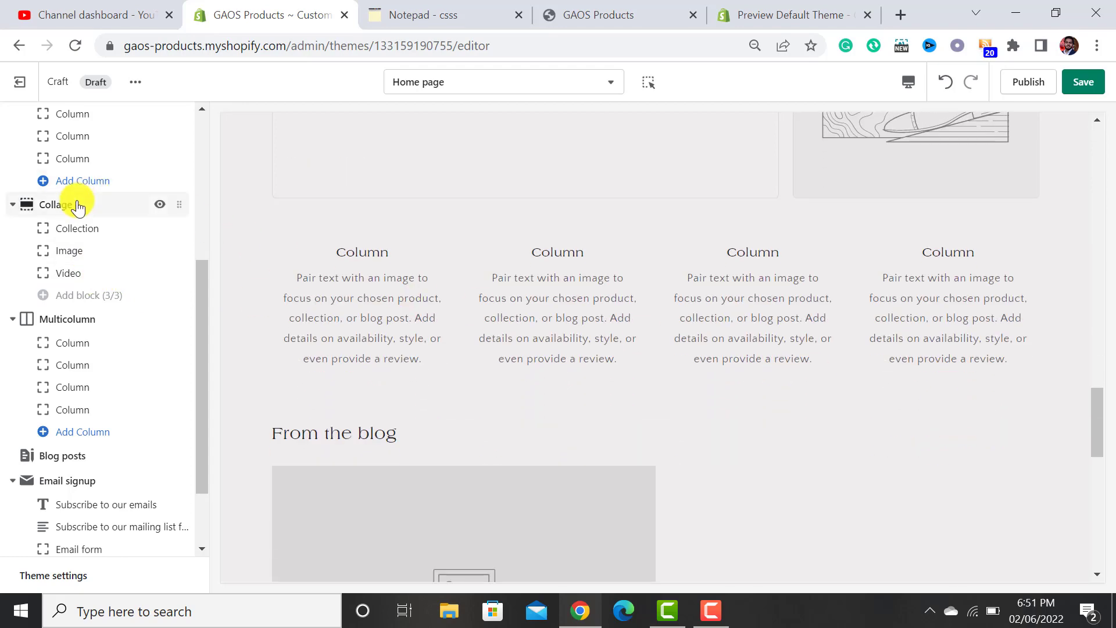
left_click(78, 207)
left_click(66, 576)
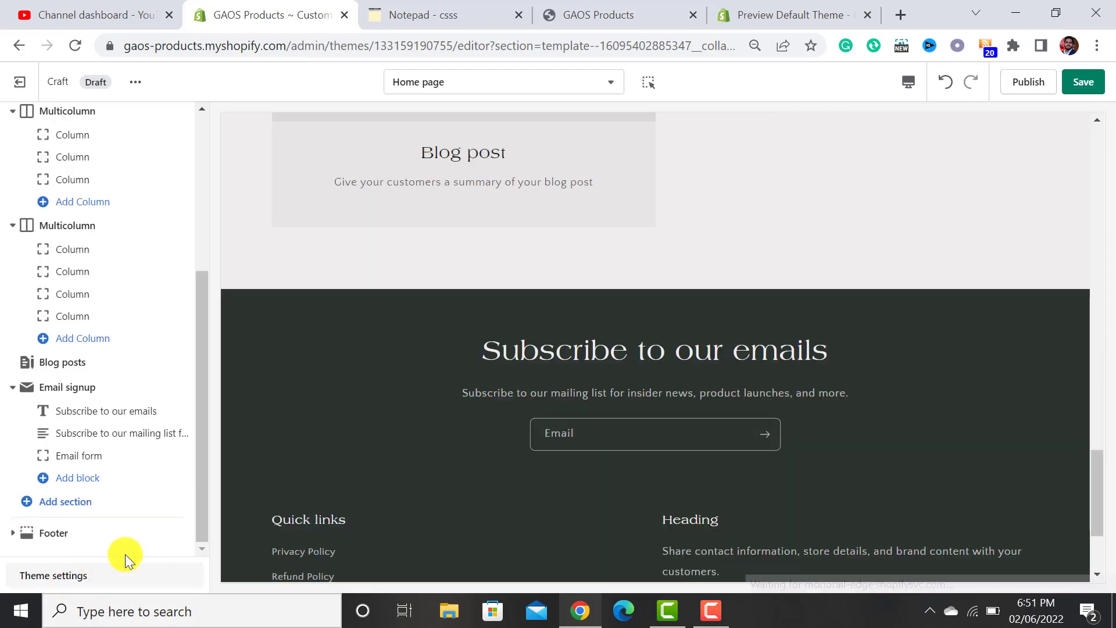
Compare the three-column and four-column Multicolumn sections in the home page preview and the section list
scroll(587, 417, "up", 6)
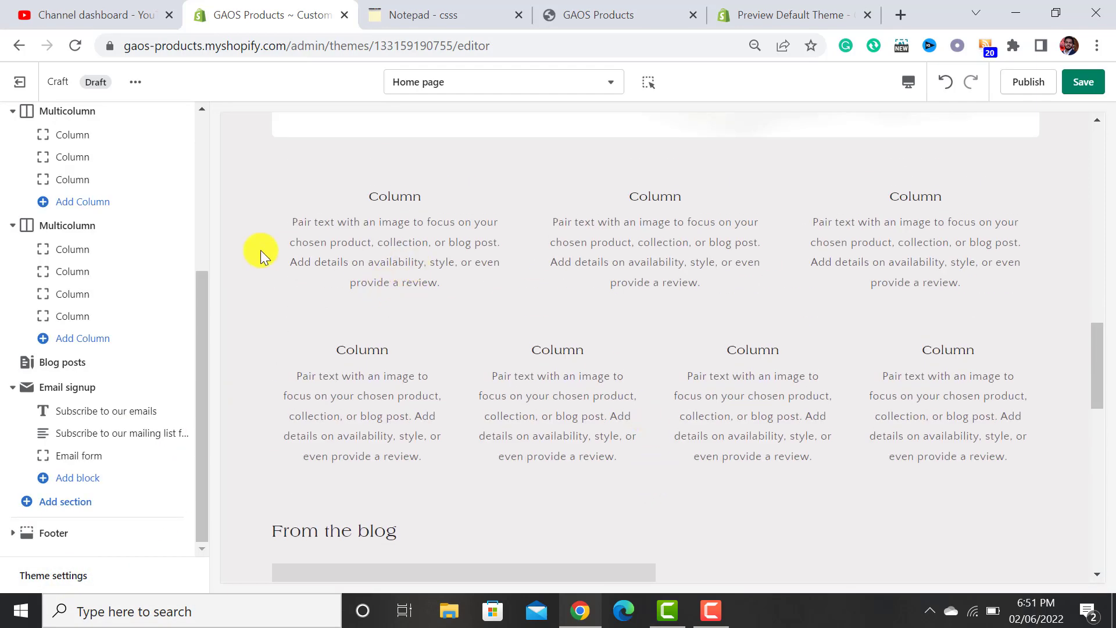
scroll(636, 375, "up", 1)
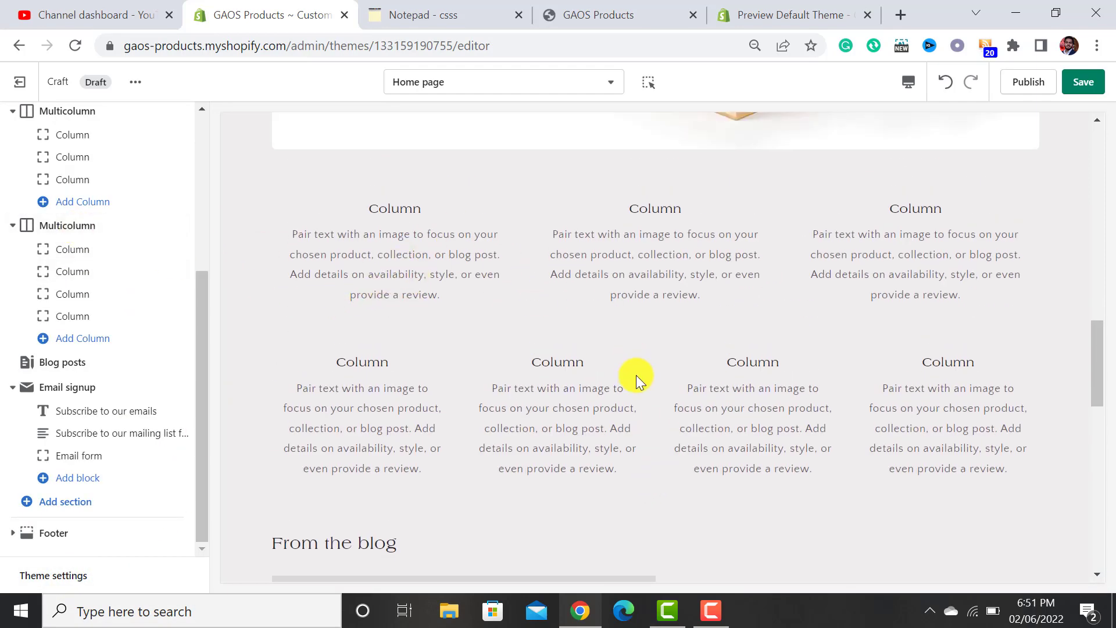
scroll(646, 401, "up", 5)
scroll(648, 403, "down", 7)
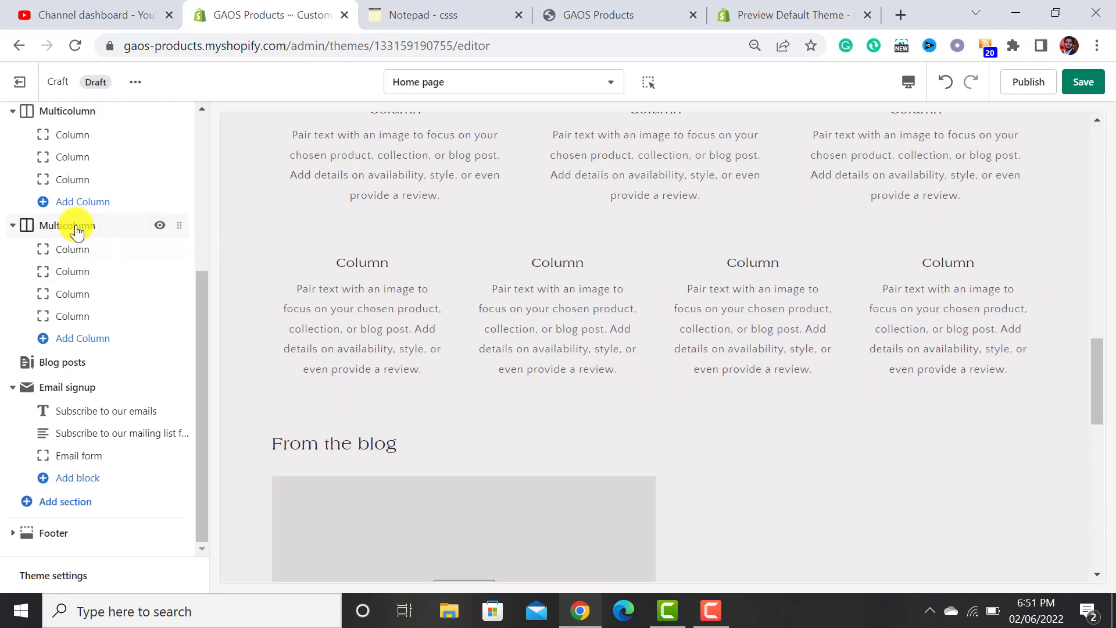
scroll(429, 230, "up", 2)
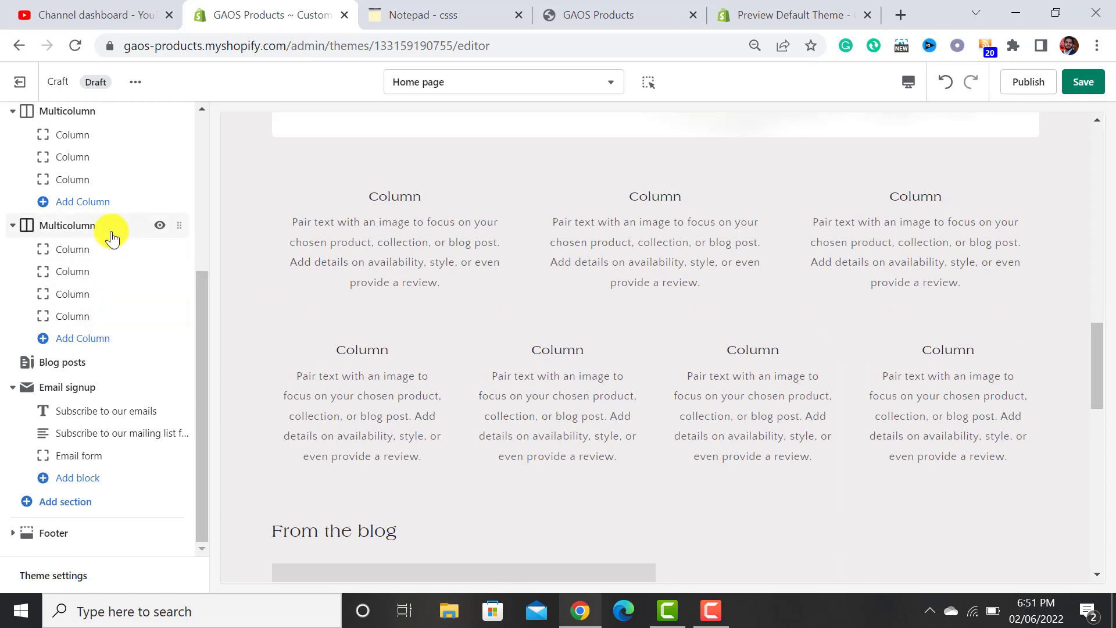
scroll(111, 232, "up", 3)
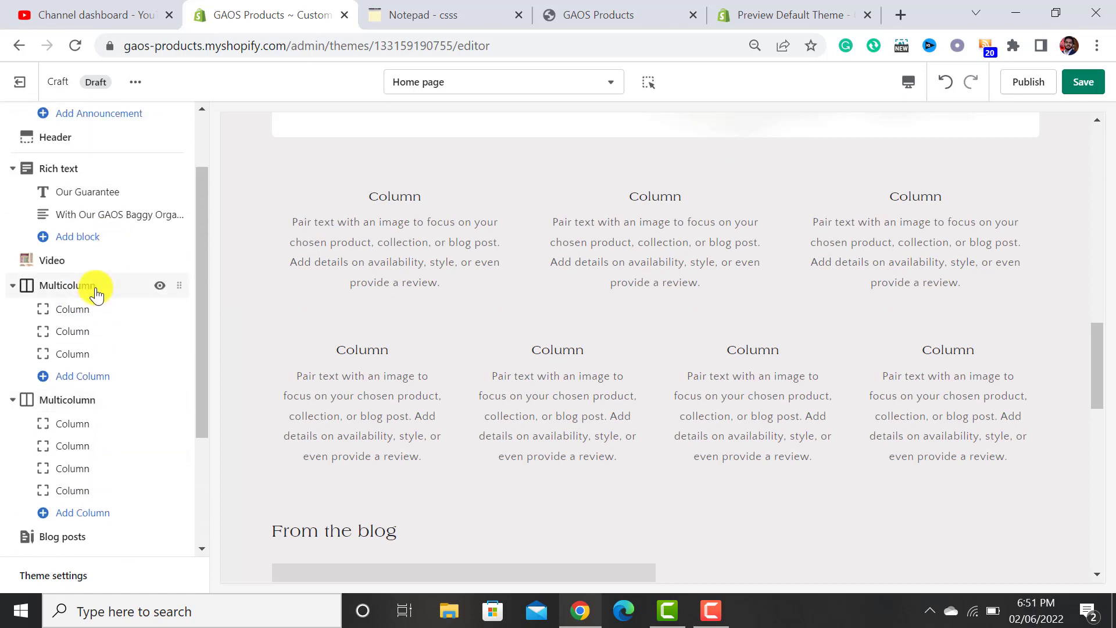
Add a fourth column to the first Multicolumn section and try the light bulb image on its first column
left_click(82, 376)
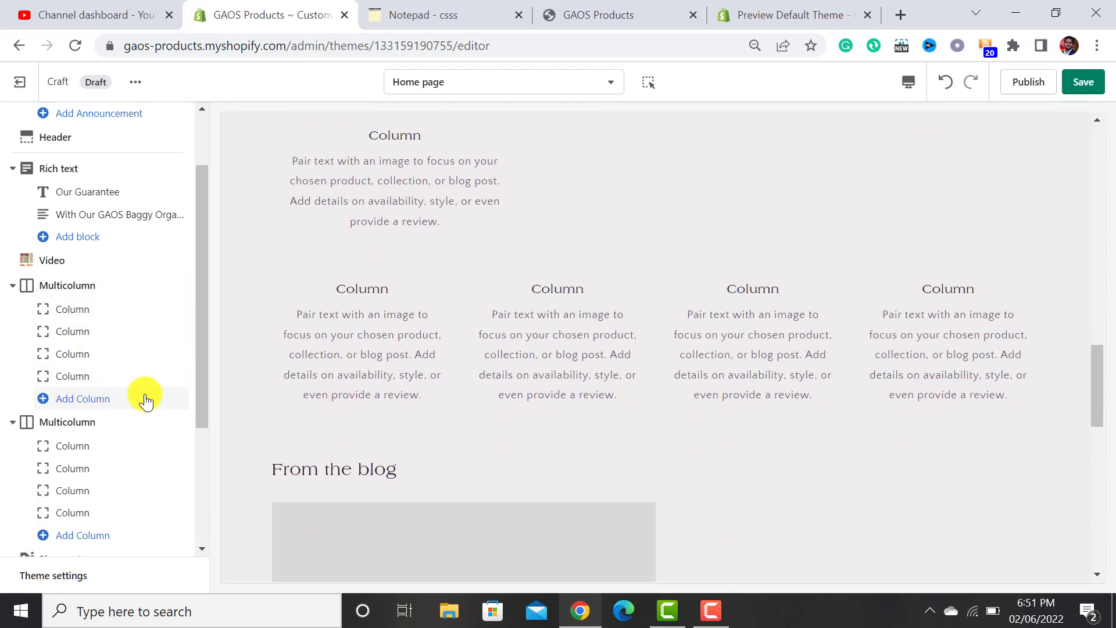
scroll(494, 379, "up", 3)
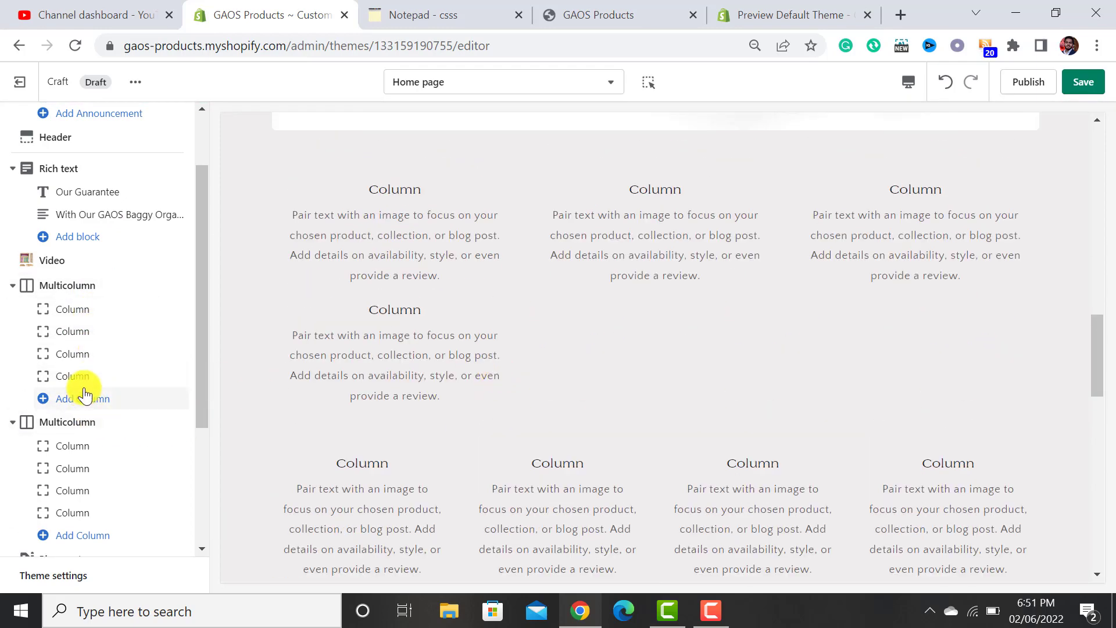
left_click(83, 309)
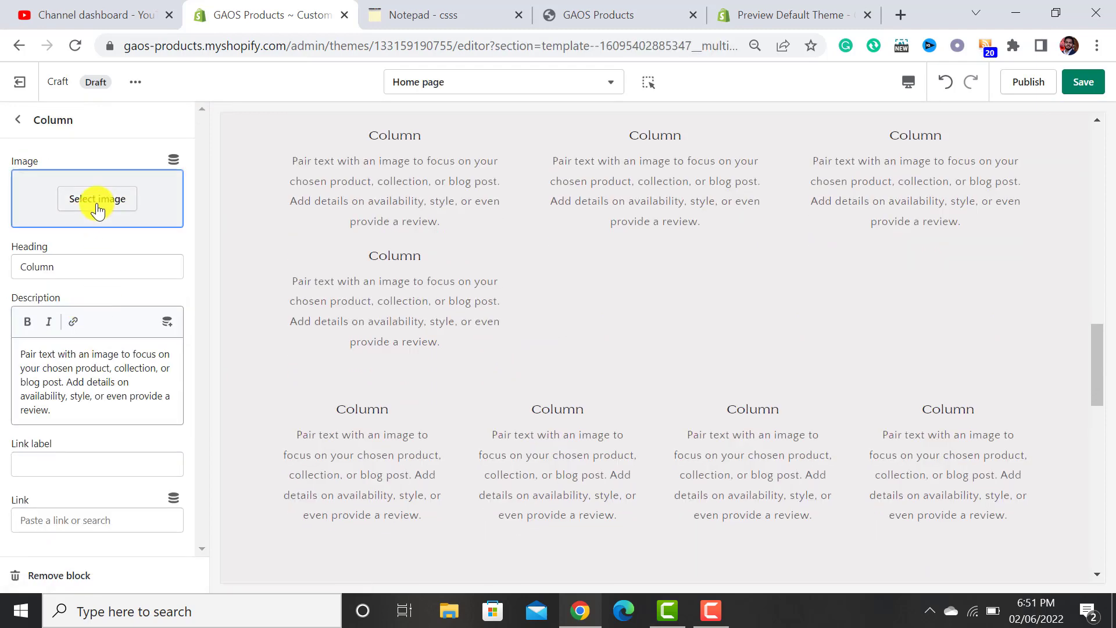
left_click(97, 199)
left_click(50, 319)
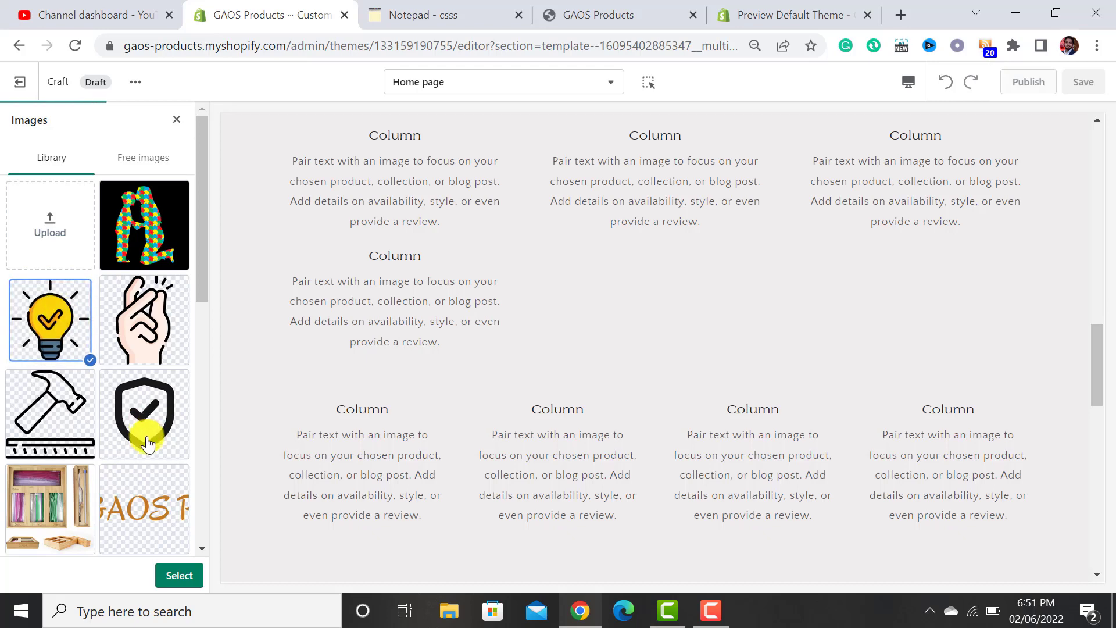
left_click(179, 575)
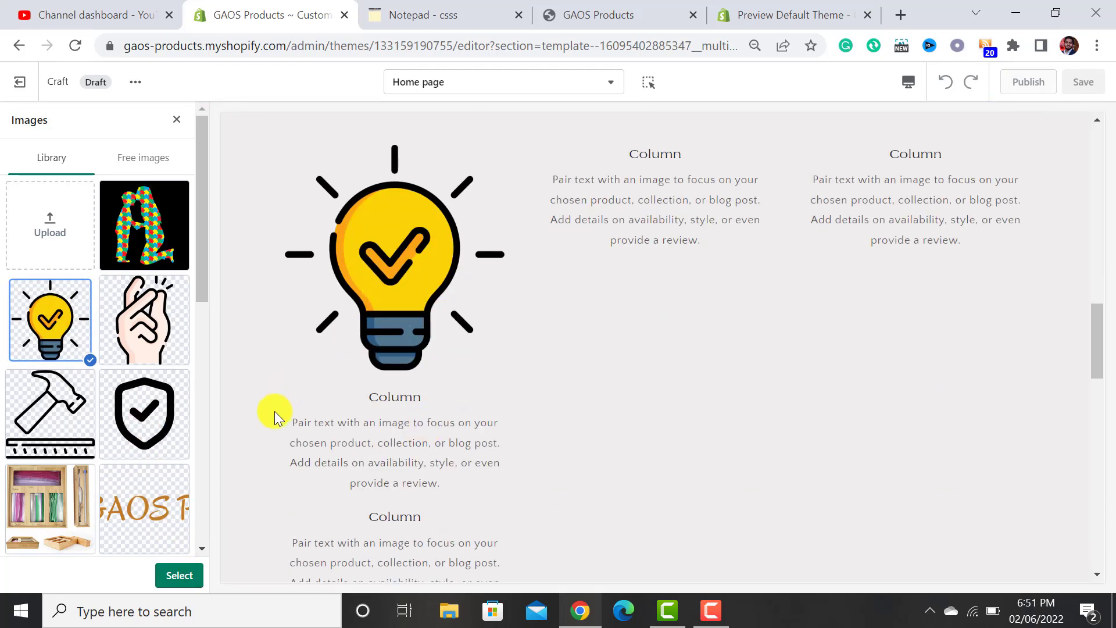
left_click_drag(195, 269, 195, 228)
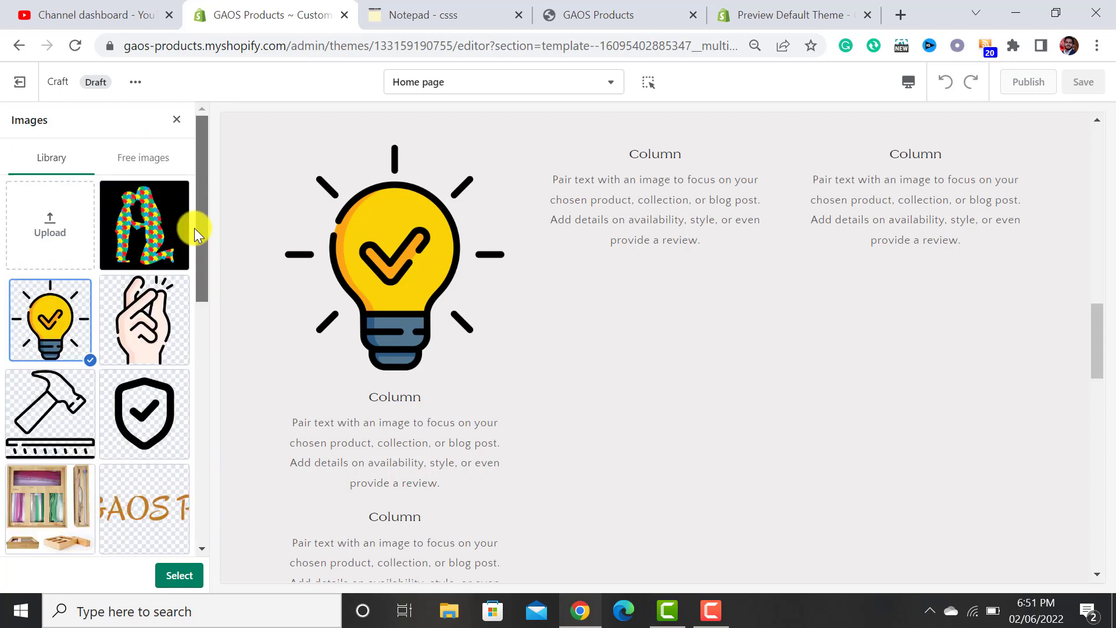
left_click(173, 122)
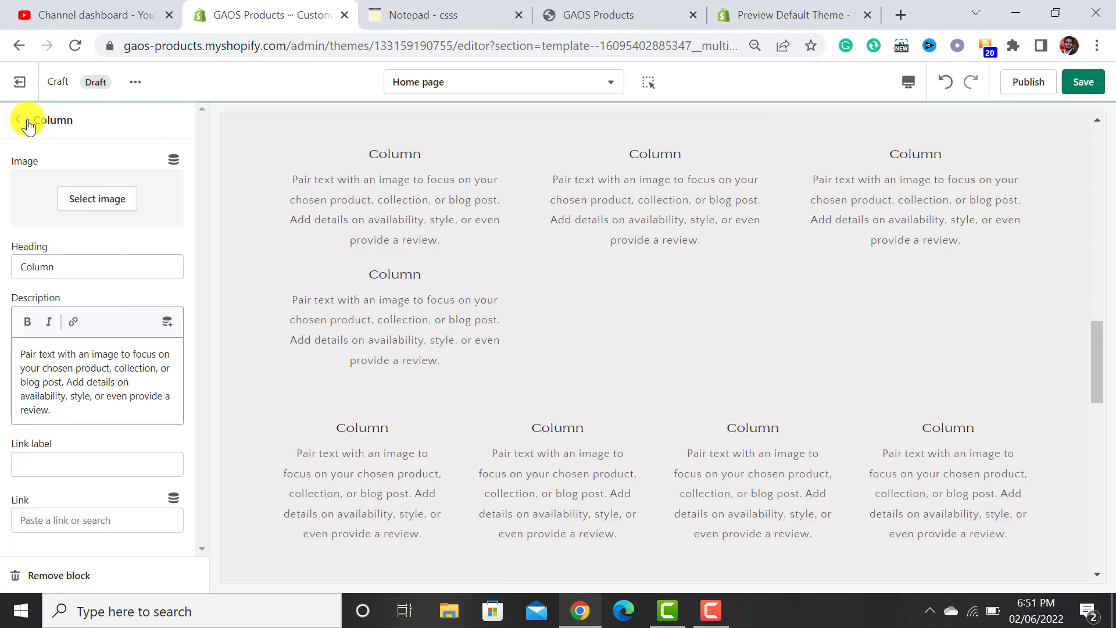
Examine the four icon columns in the Craft theme demo and open flaticon.com in a new browser tab
left_click(750, 14)
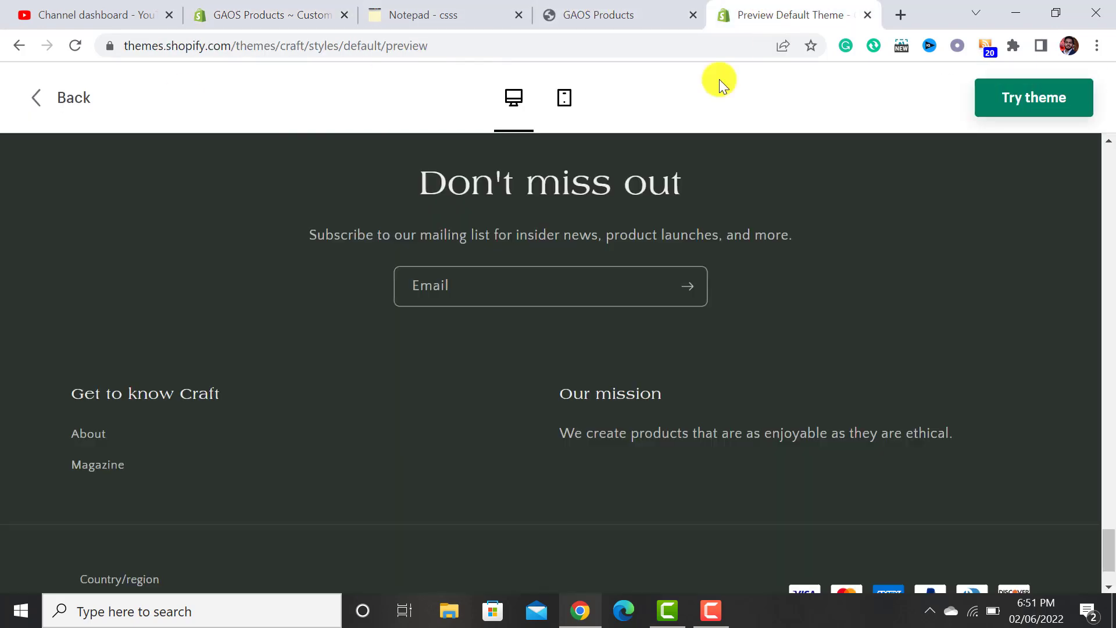
scroll(815, 489, "up", 15)
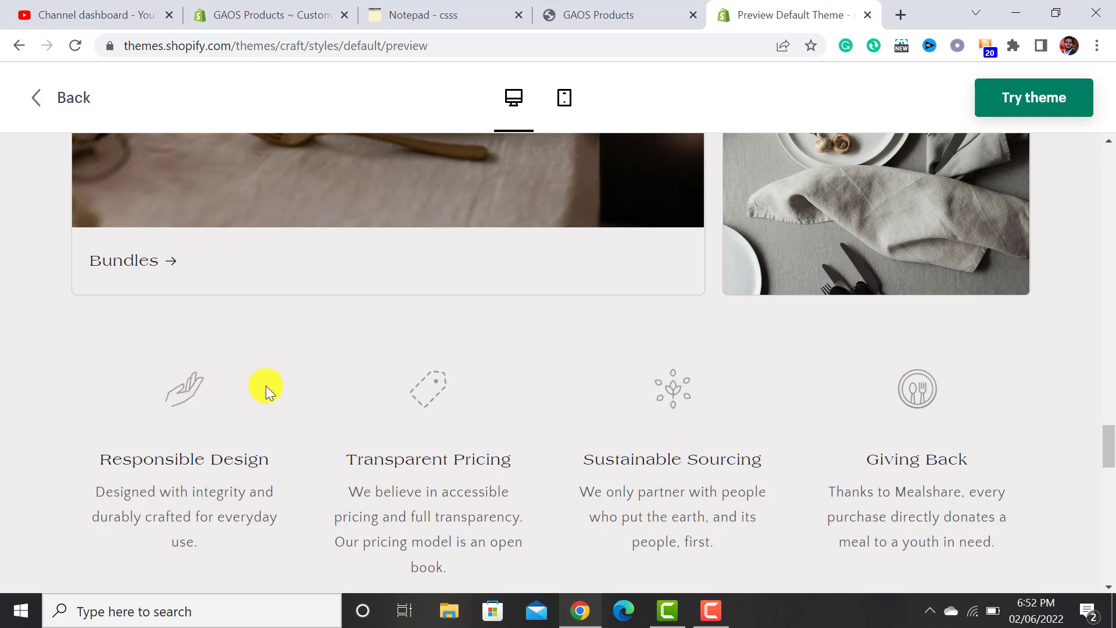
key("ctrl+t")
type("flat")
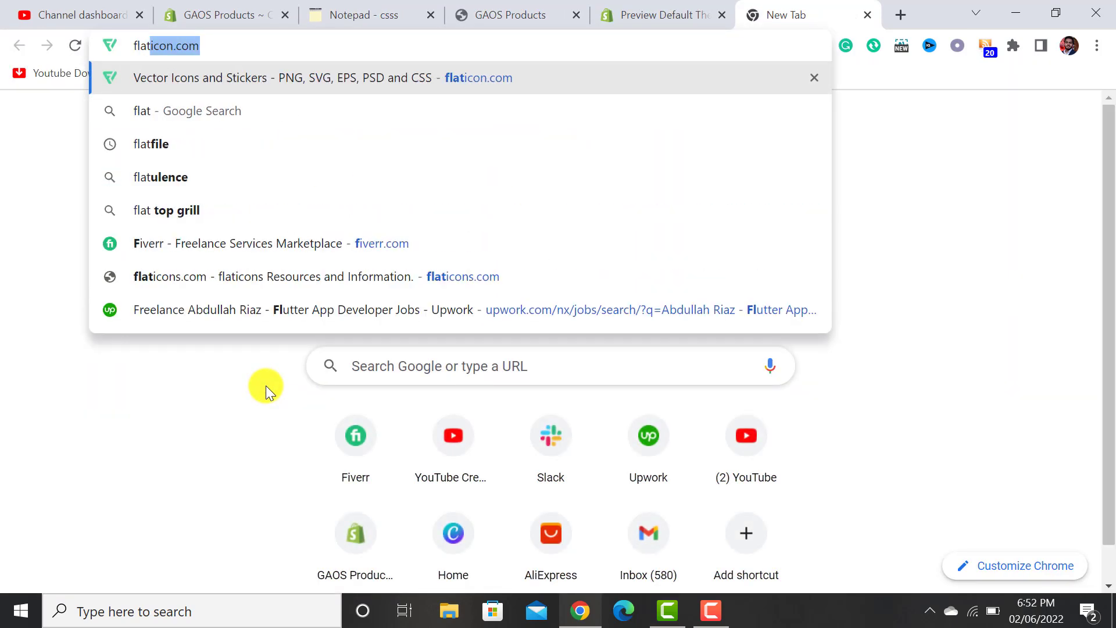
type("icon")
key("Return")
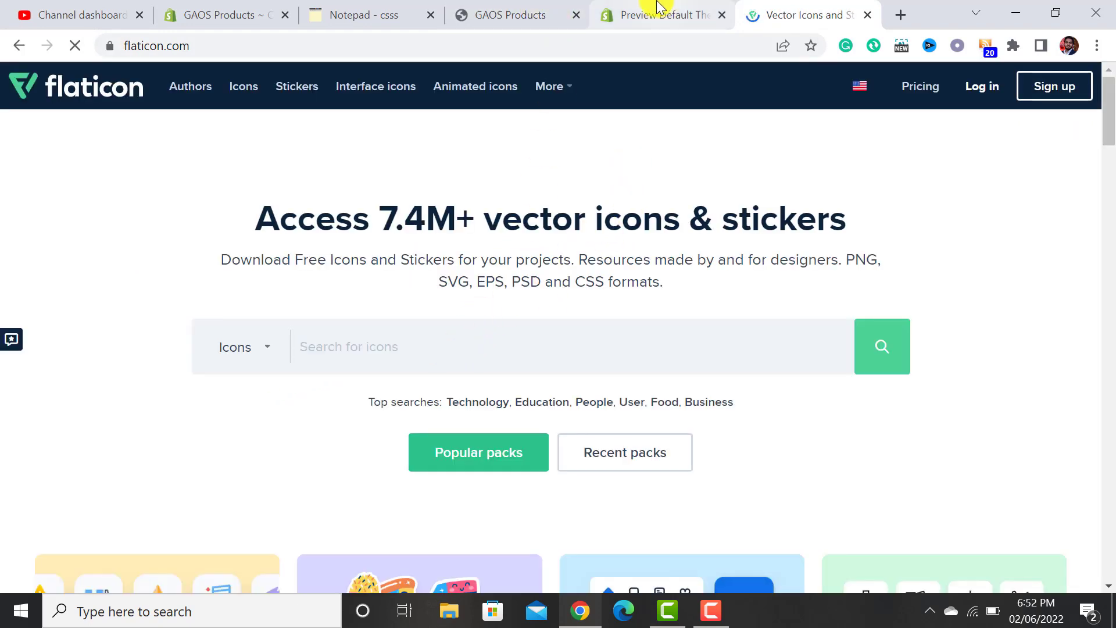
Set the heading of the first column in the first Multicolumn section to "Responsible Design", matching the Craft theme demo
left_click(503, 14)
left_click(238, 15)
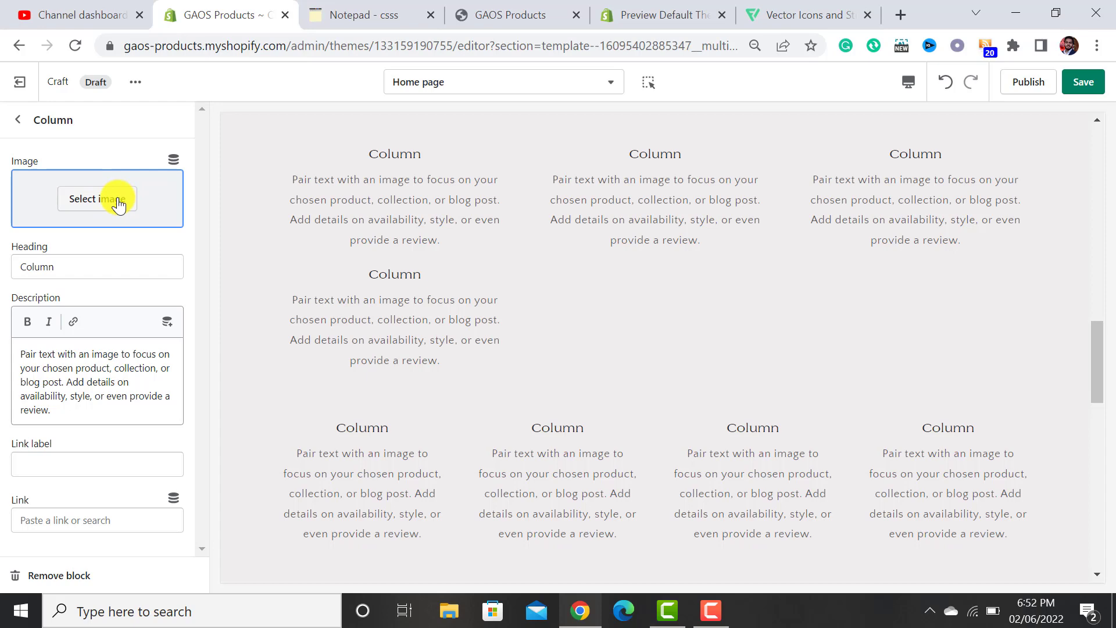
left_click(656, 7)
left_click_drag(276, 462, 106, 468)
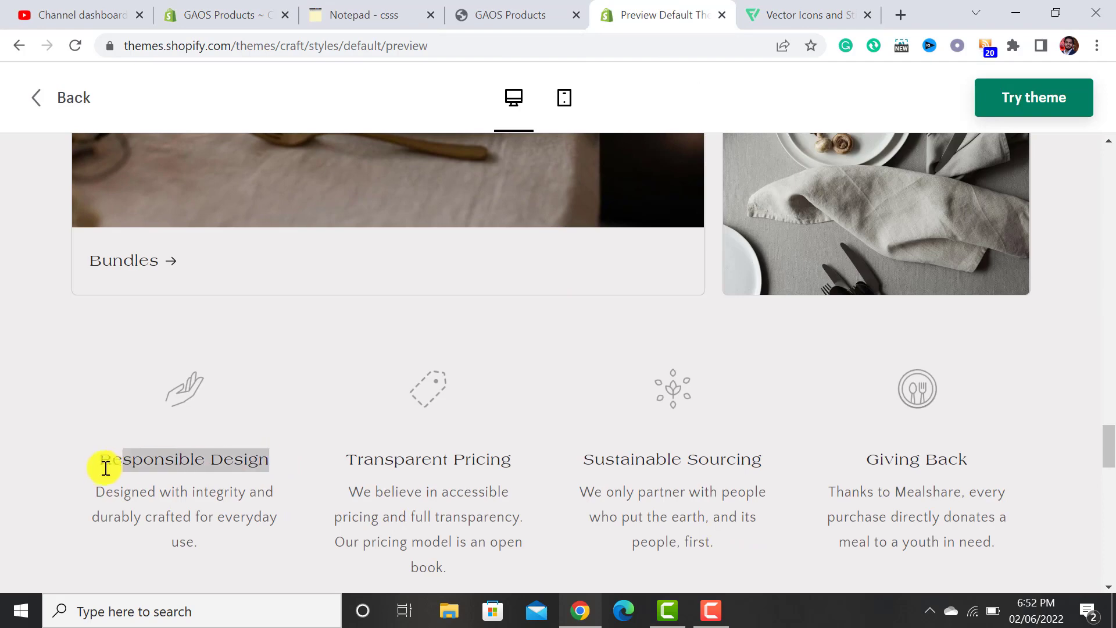
left_click(228, 11)
double_click(112, 267)
type("Responsible Design")
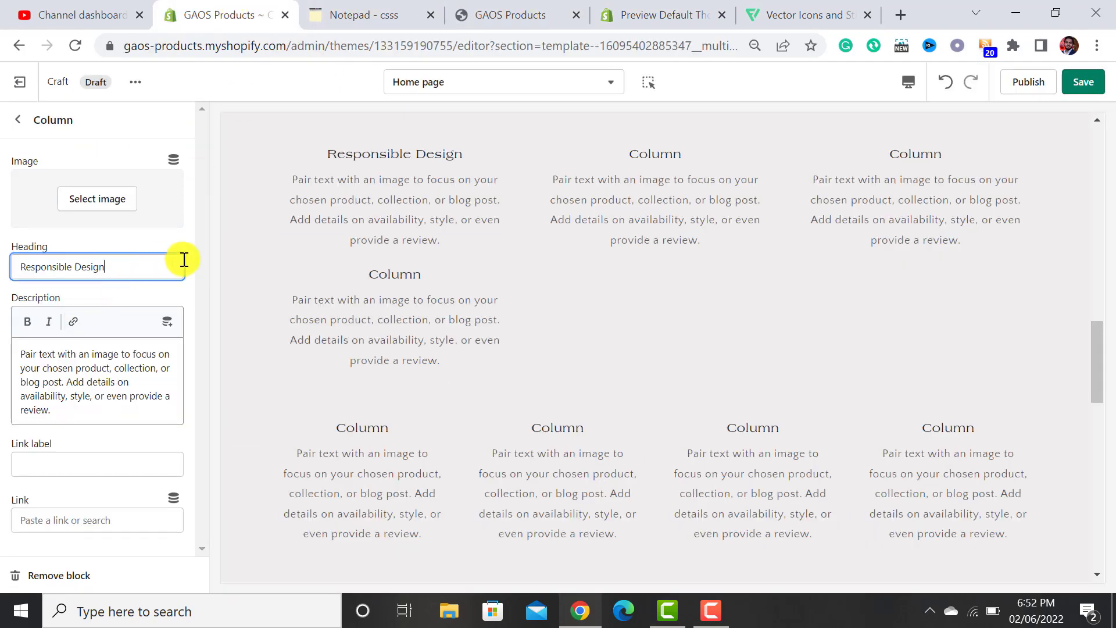
Replace the Responsible Design column's description with the demo's text "Designed with integrity and durably crafted for everyday use."
left_click(669, 11)
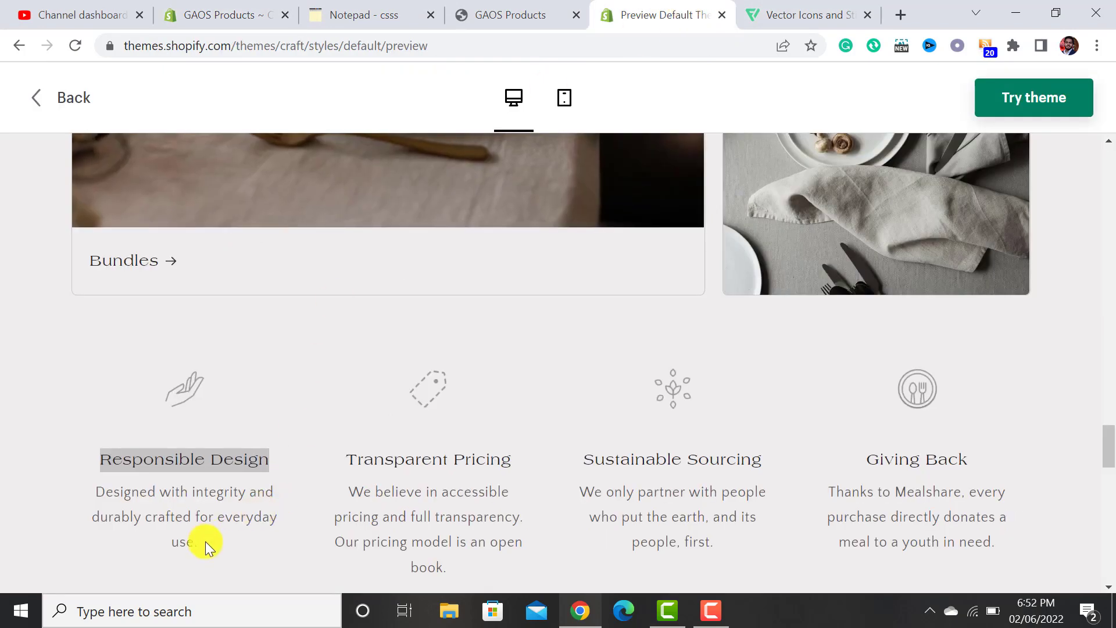
left_click_drag(201, 542, 92, 498)
key("ctrl+c")
left_click(195, 15)
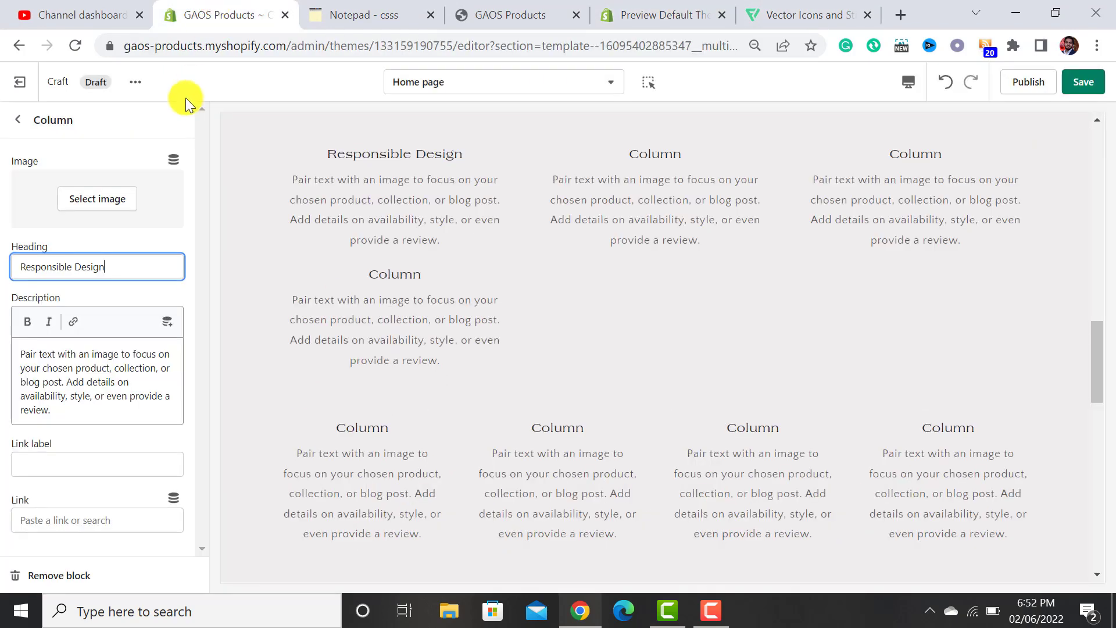
triple_click(102, 414)
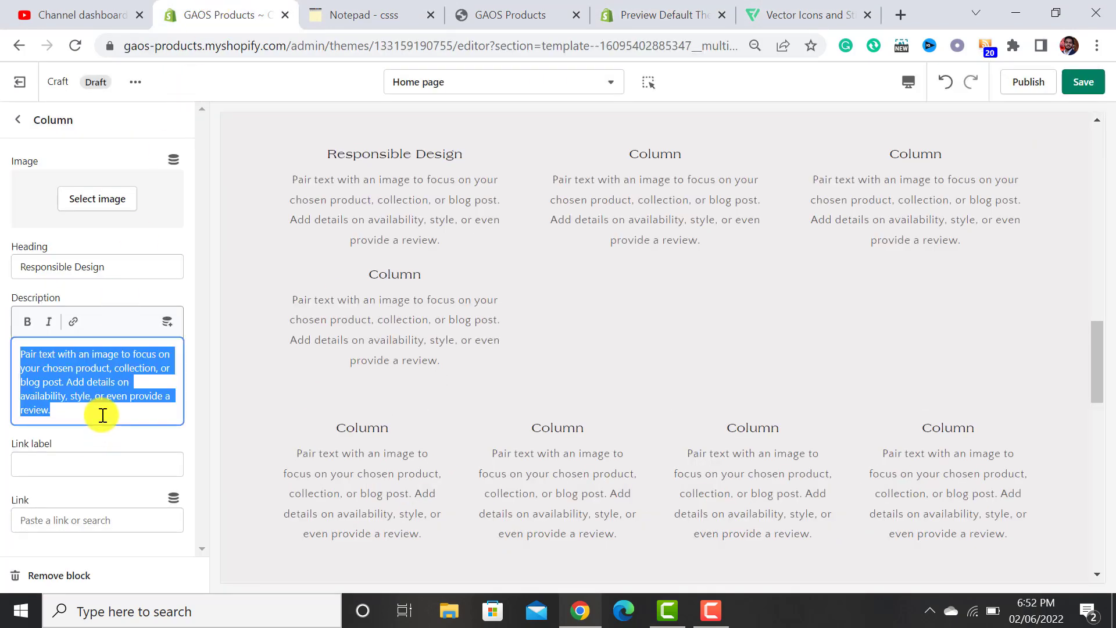
key("ctrl+v")
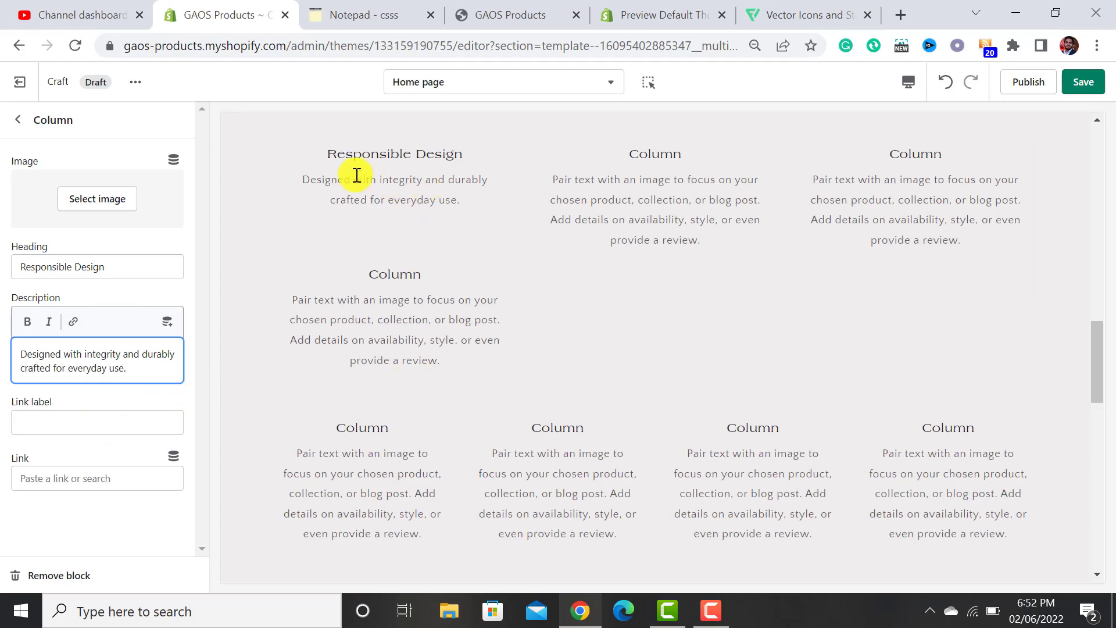
scroll(416, 254, "up", 3)
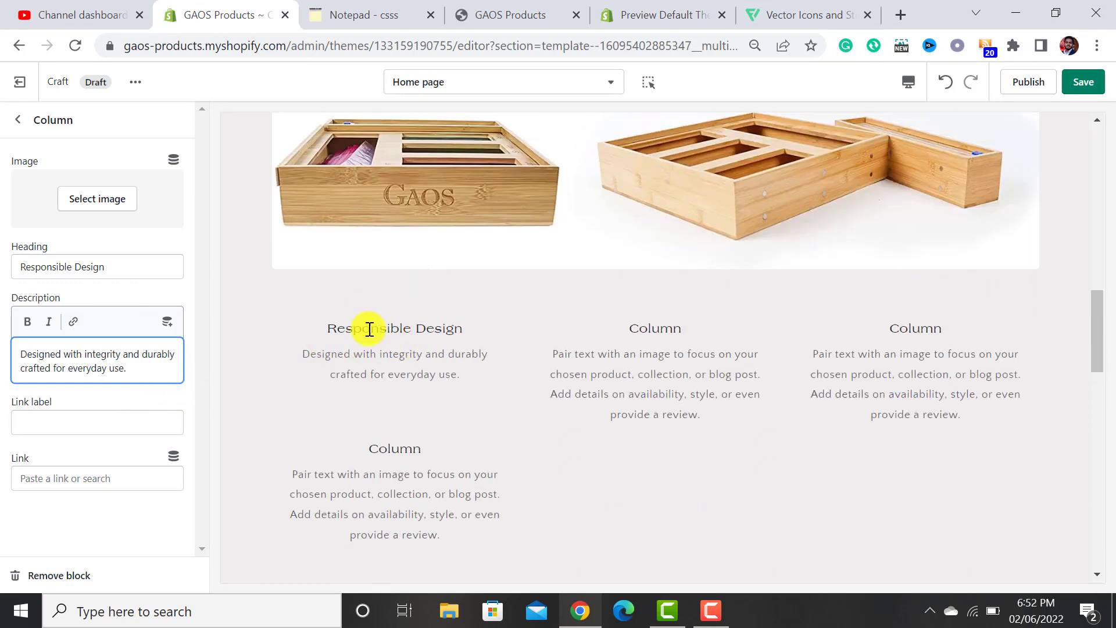
Try the Medium heading size on the first Multicolumn section, and set it to Large
left_click(18, 120)
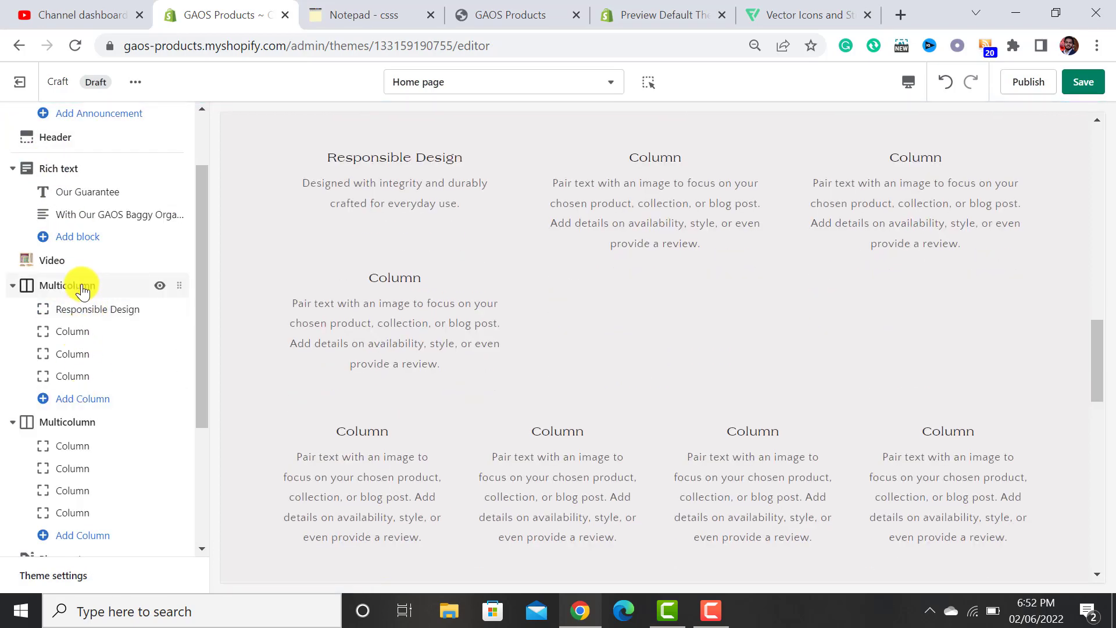
left_click(82, 289)
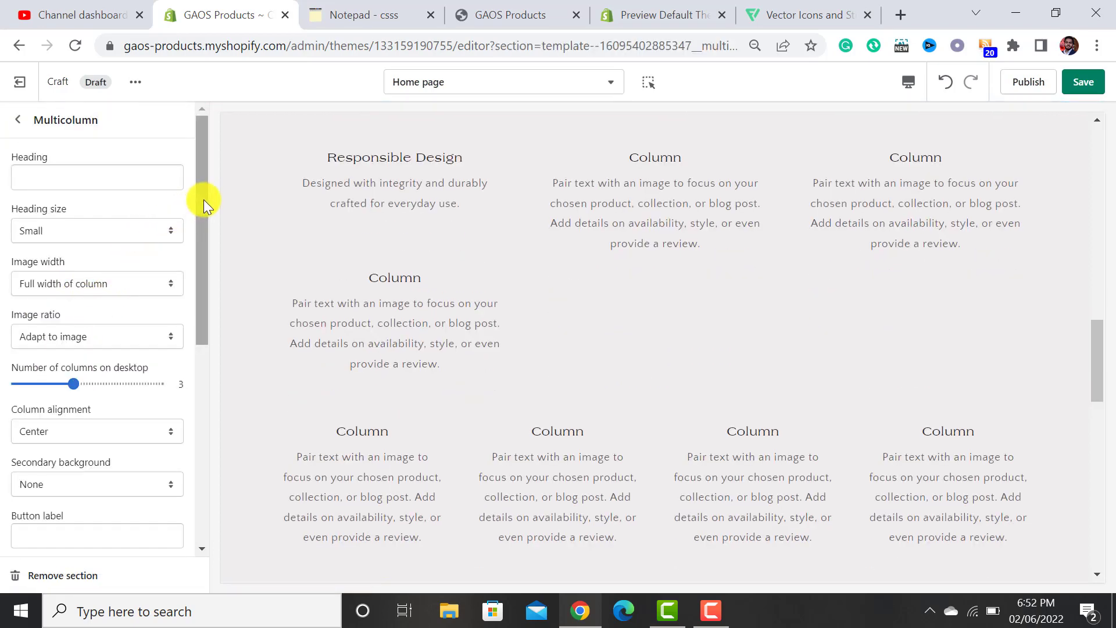
left_click_drag(203, 200, 201, 212)
left_click(108, 212)
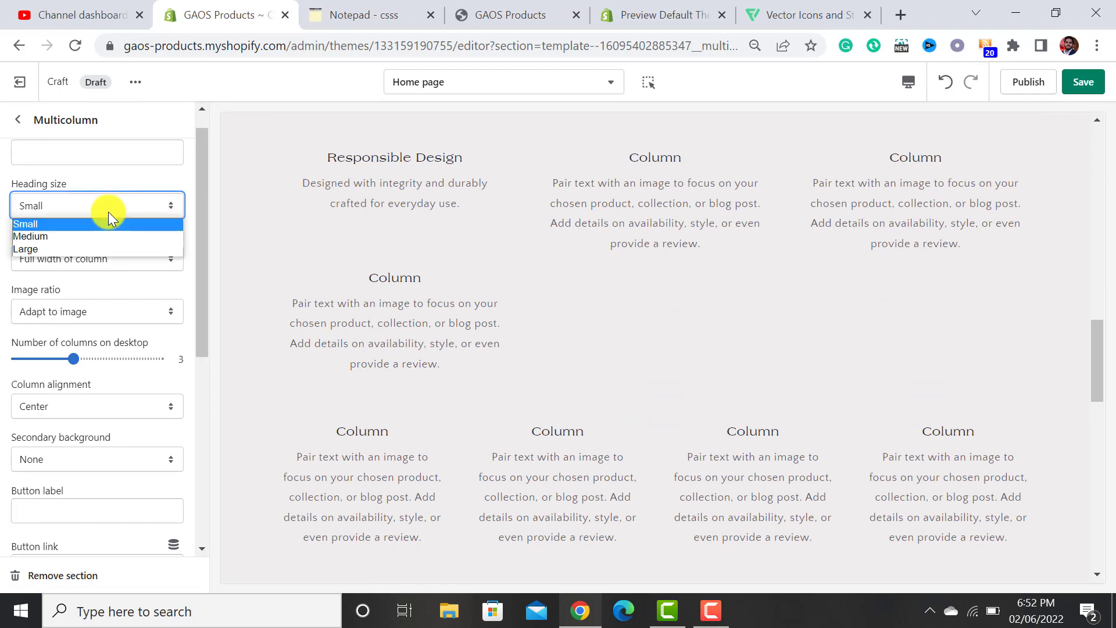
left_click(87, 242)
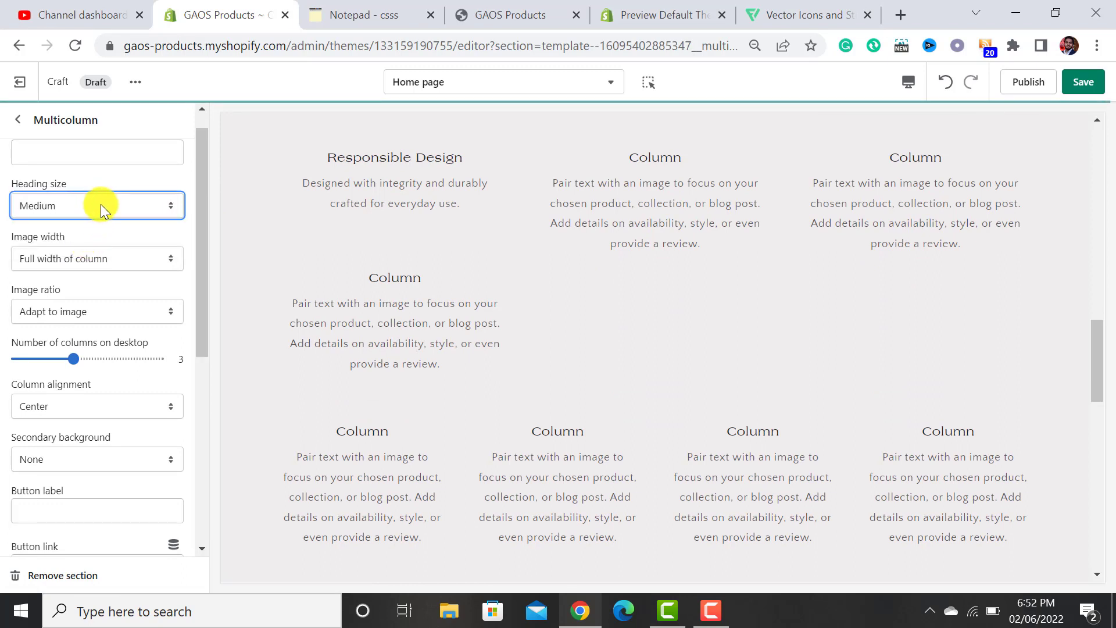
left_click(100, 204)
left_click(82, 249)
left_click(102, 148)
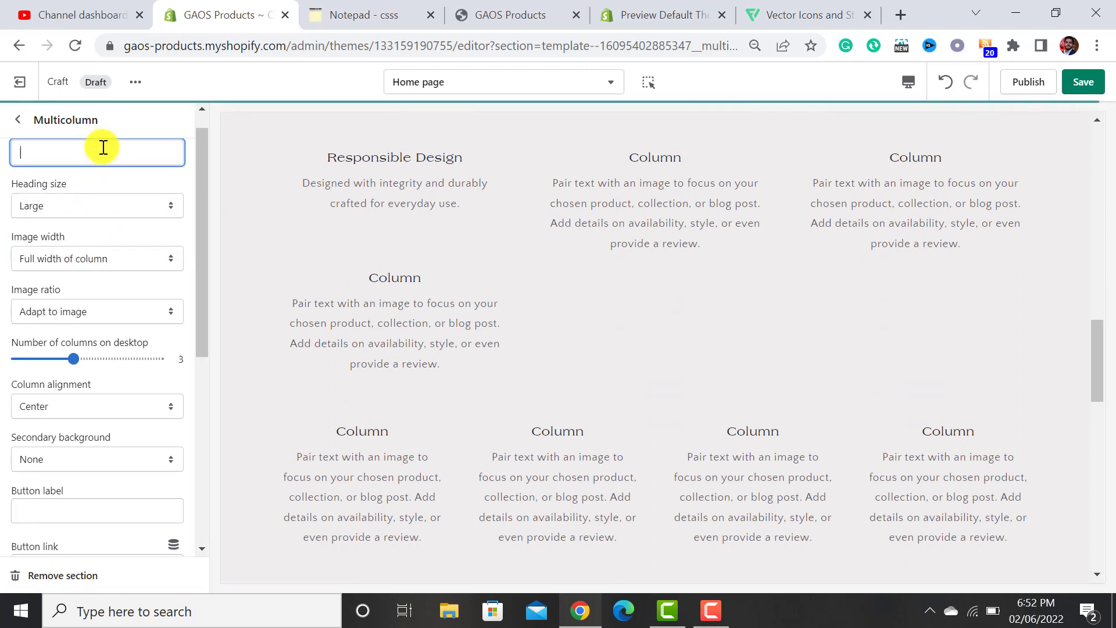
scroll(111, 175, "up", 1)
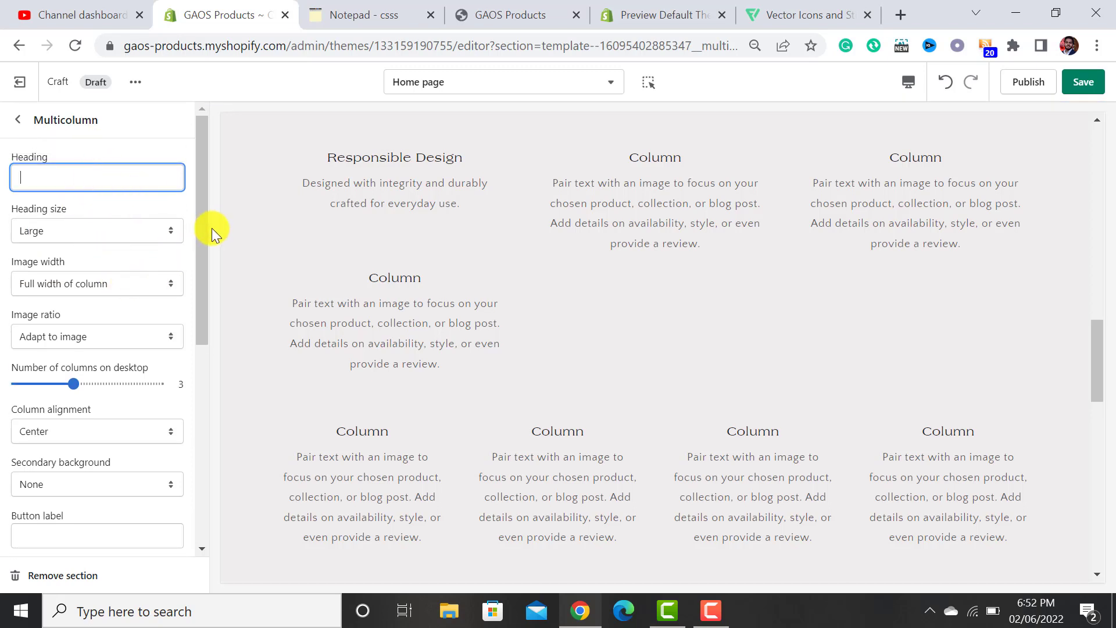
Set the first Multicolumn section's image width to "One-third width of column" and return to the section list
left_click_drag(201, 228, 196, 257)
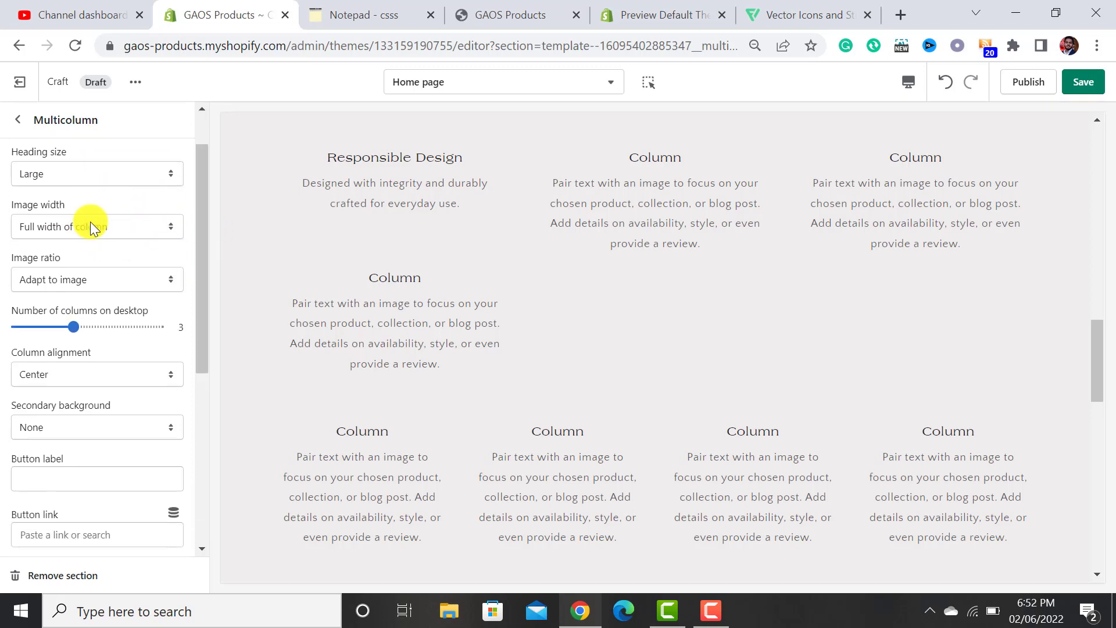
left_click(110, 227)
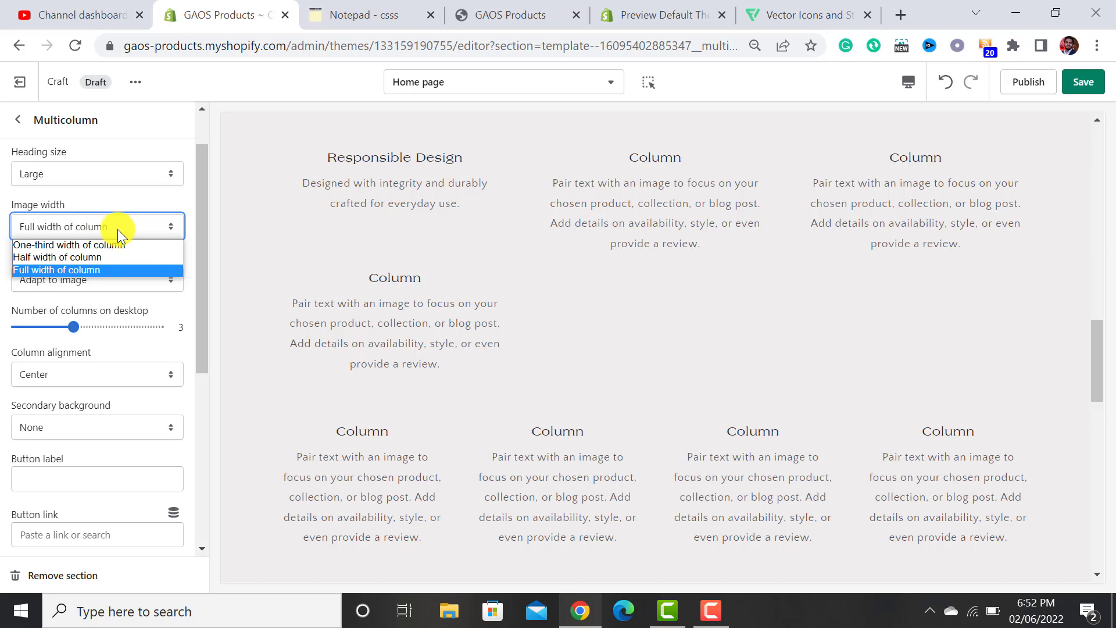
left_click(107, 246)
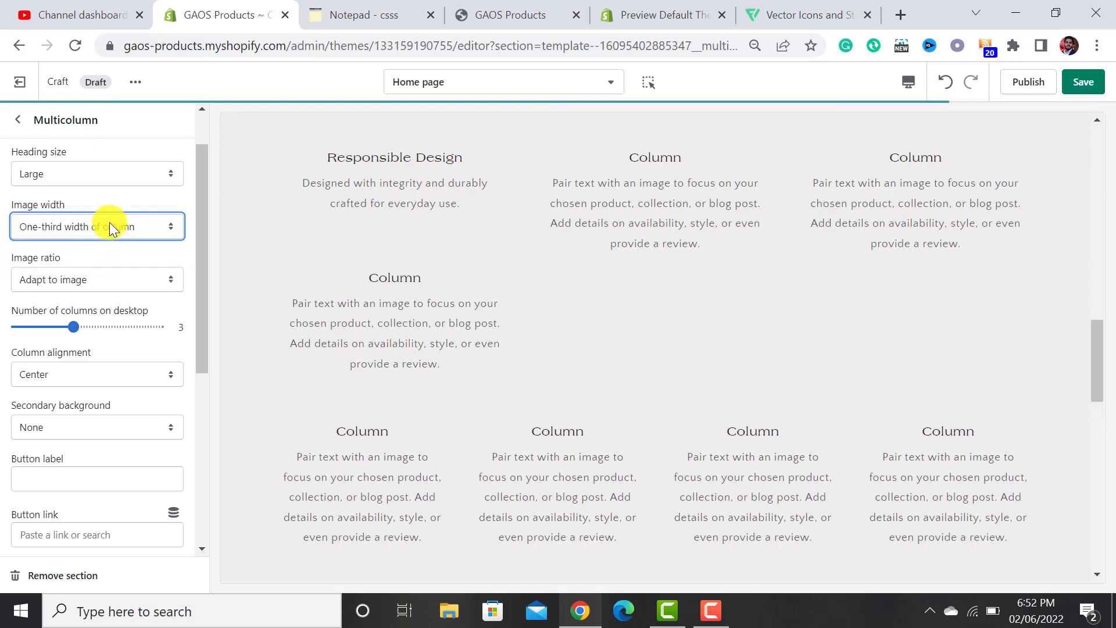
left_click_drag(207, 200, 204, 162)
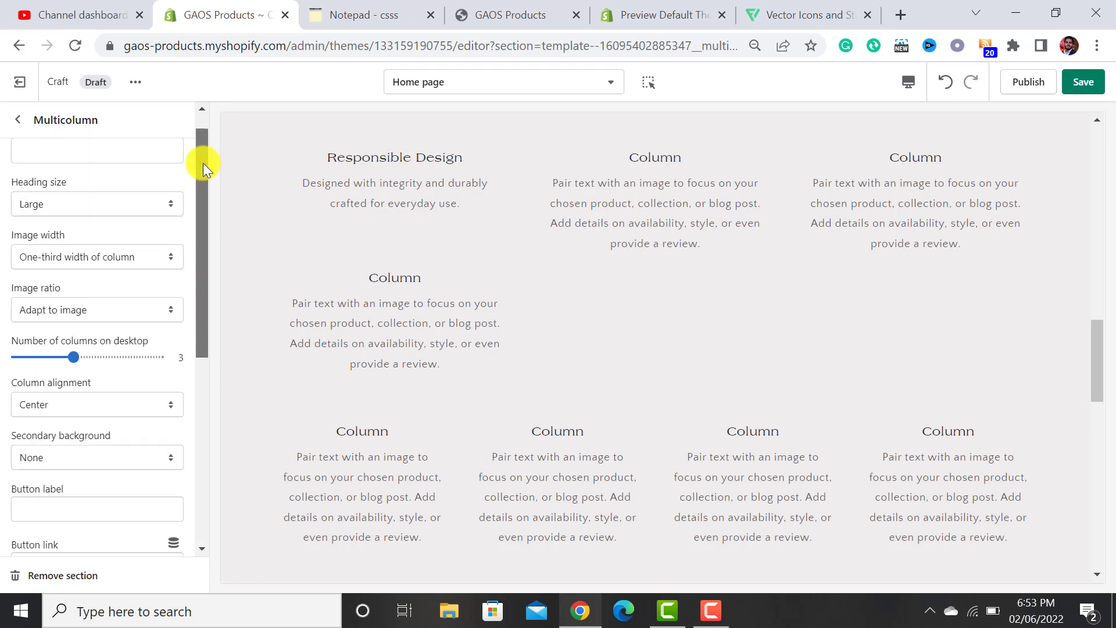
left_click(21, 123)
Remove both Multicolumn sections from the home page
left_click(69, 285)
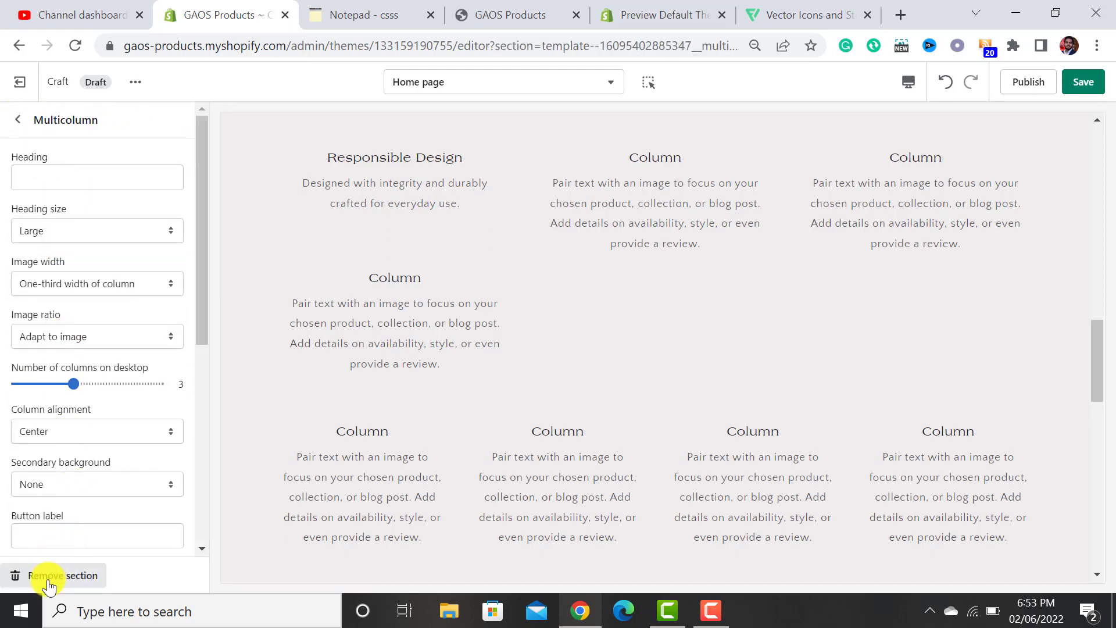
left_click(49, 581)
left_click(70, 287)
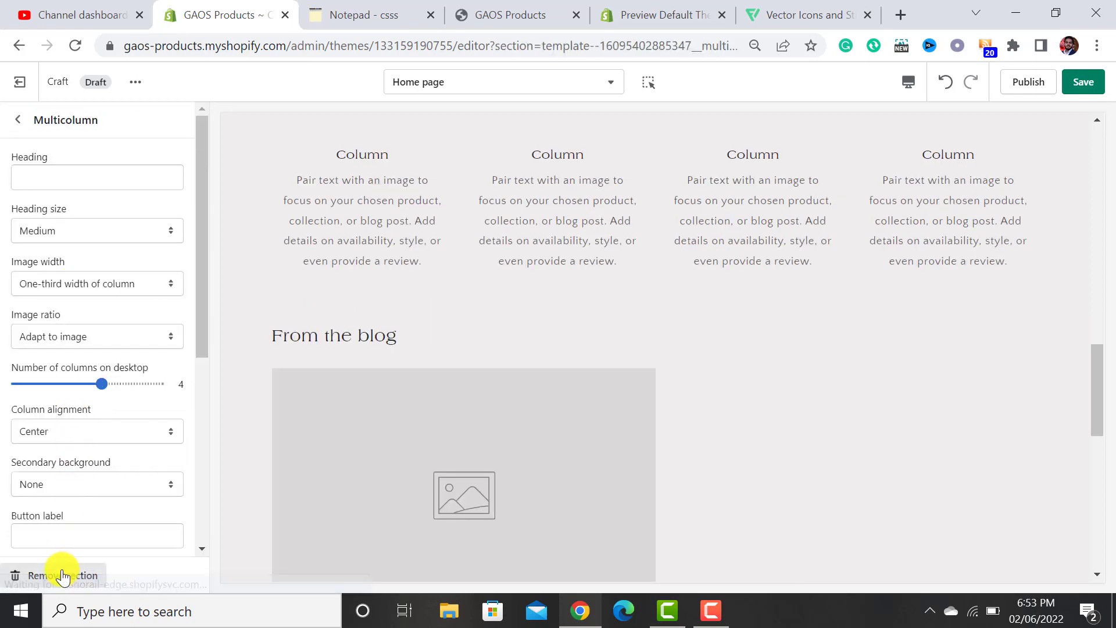
left_click(63, 576)
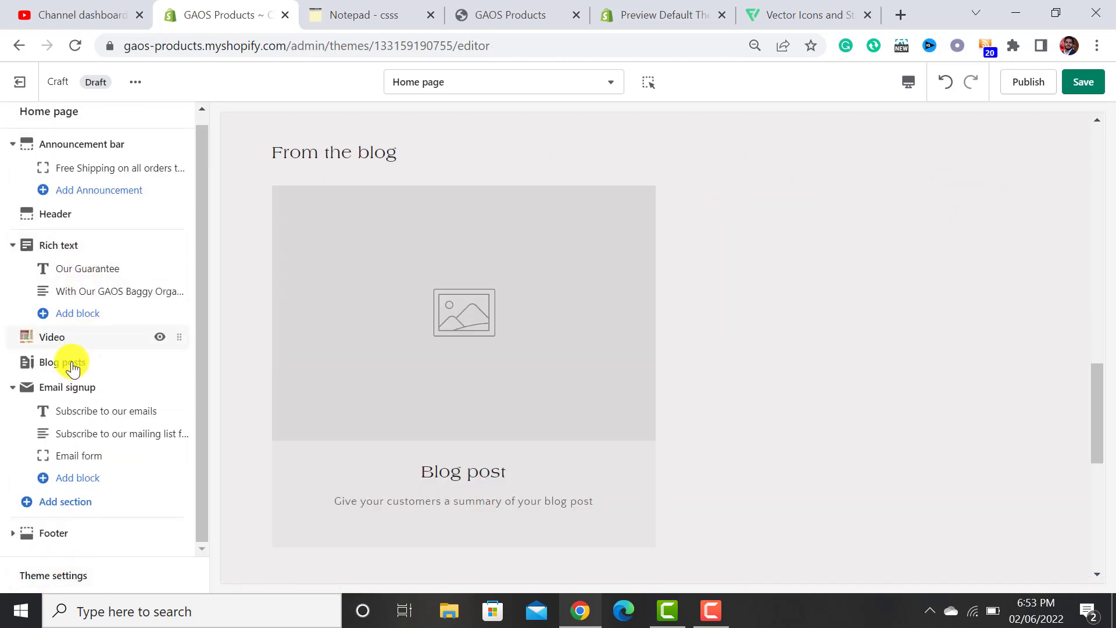
Change the Blog posts section's heading to "From Our BLOG"
left_click(71, 365)
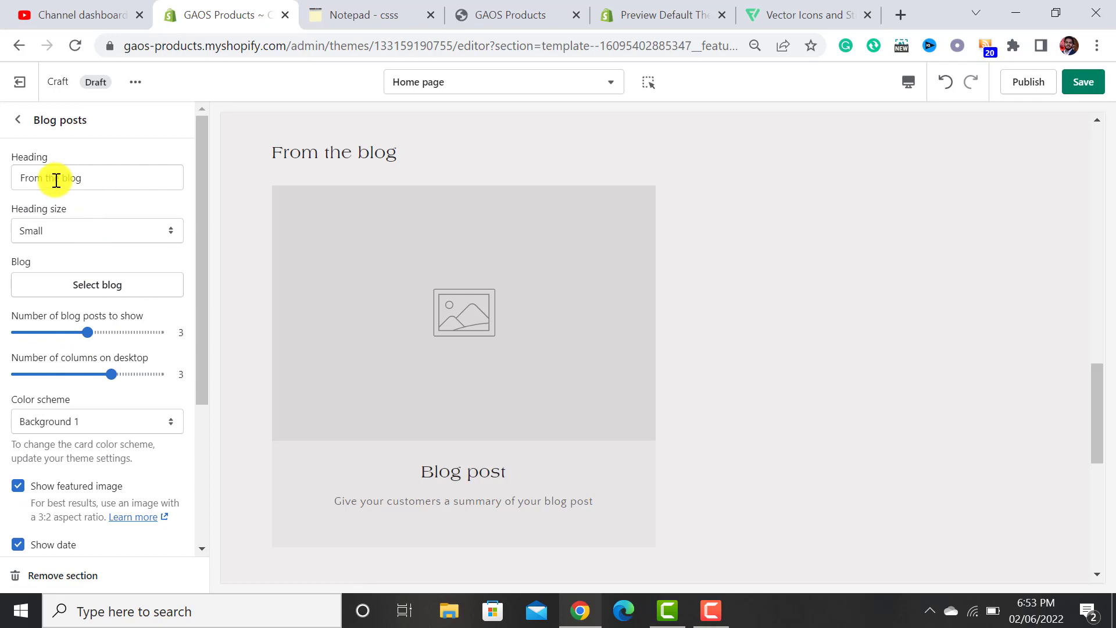
left_click_drag(50, 179, 120, 173)
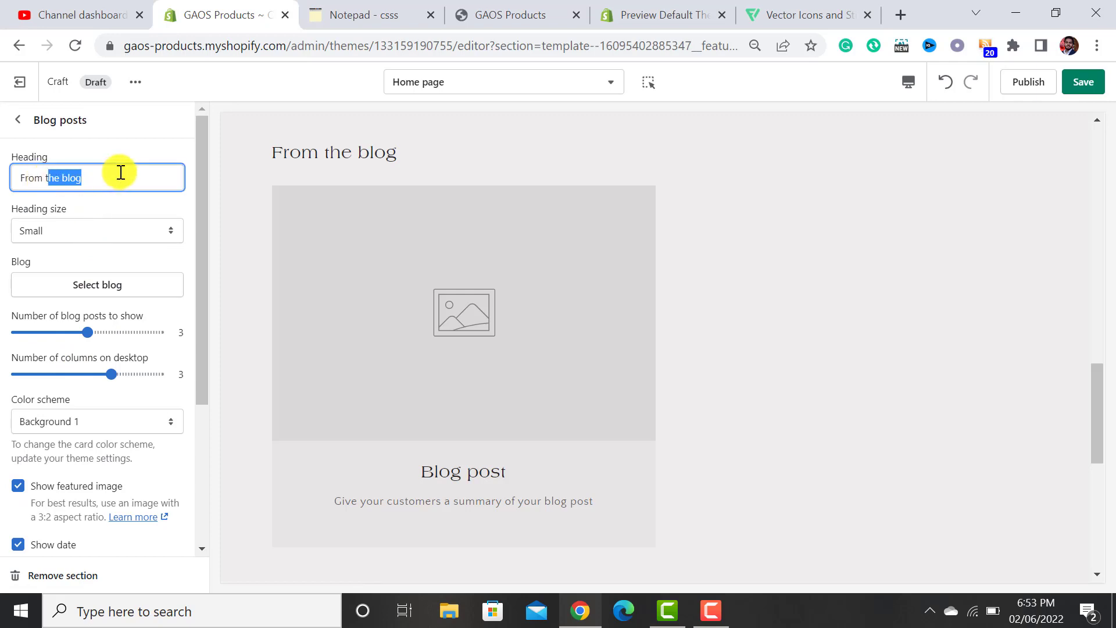
key("BackSpace")
key("BackSpace")
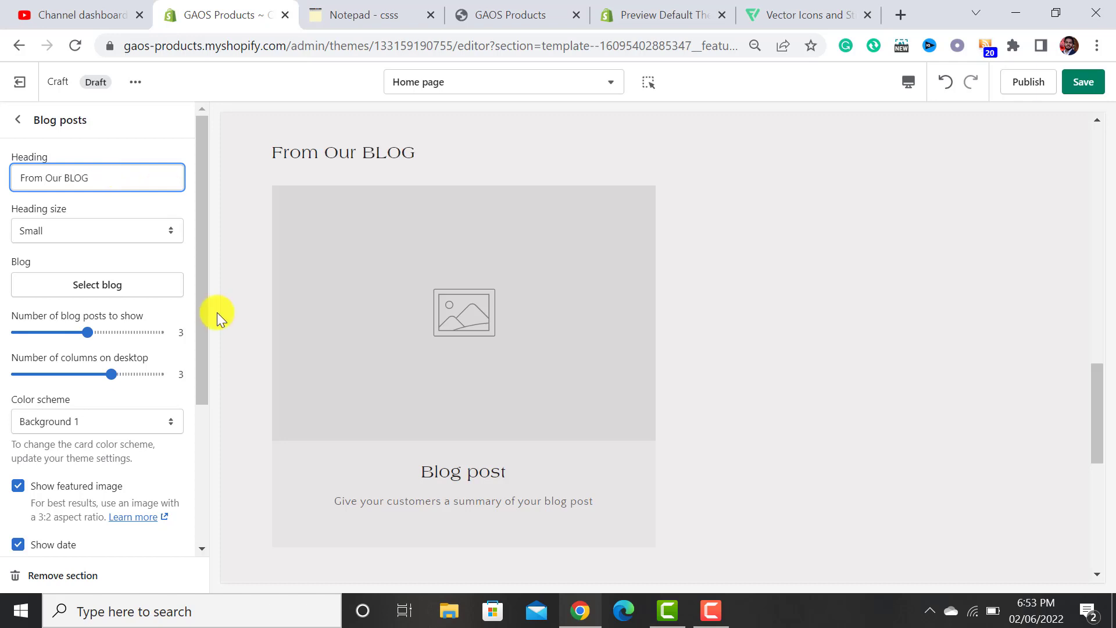
Assign the News blog as the source of the Blog posts section
left_click(115, 282)
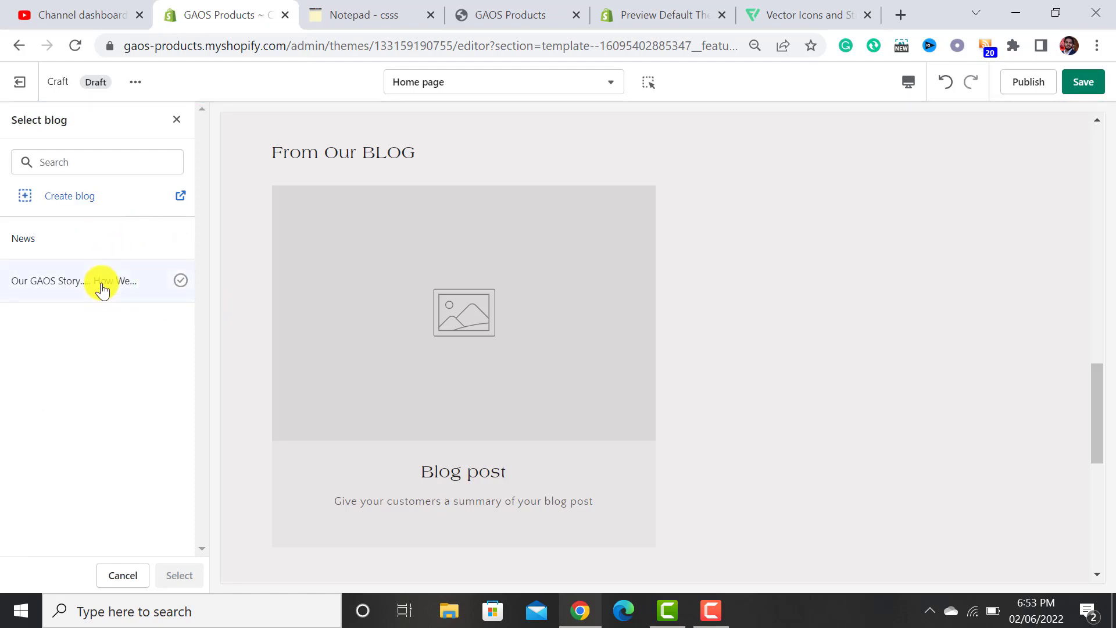
left_click(100, 282)
left_click(99, 239)
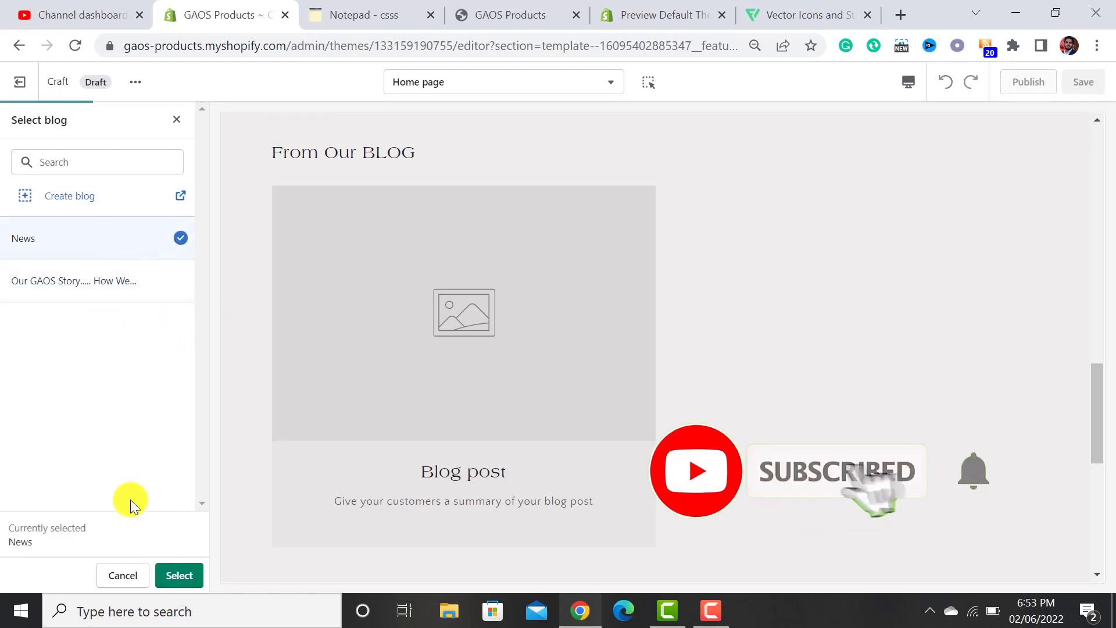
left_click(176, 577)
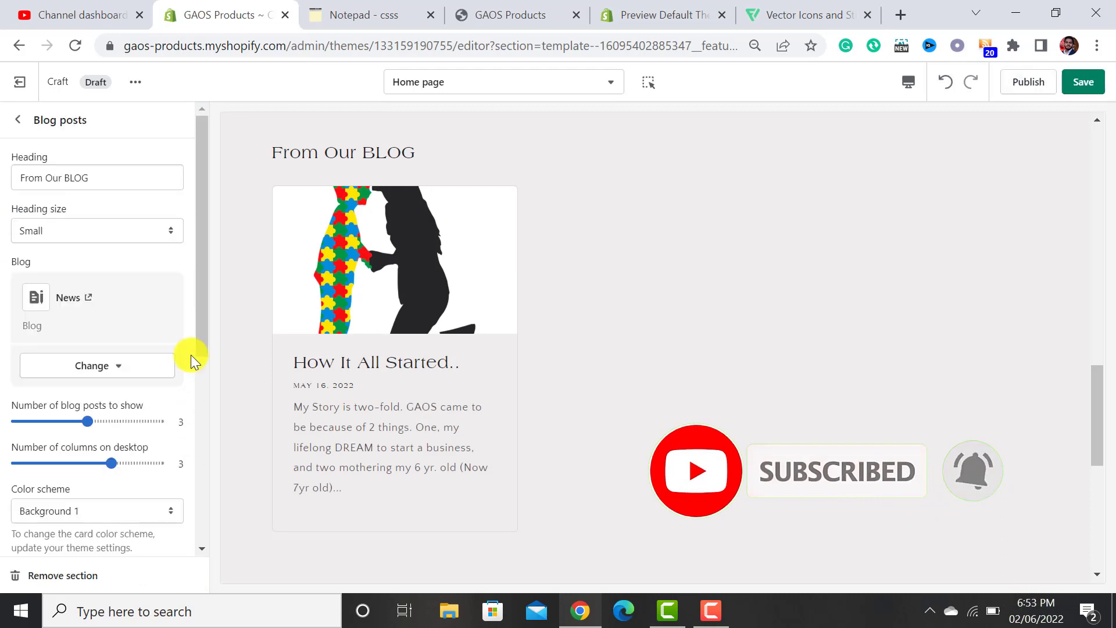
Set the Blog posts section to show 2 blog posts in 1 desktop column, and check the preview
left_click_drag(198, 261, 194, 321)
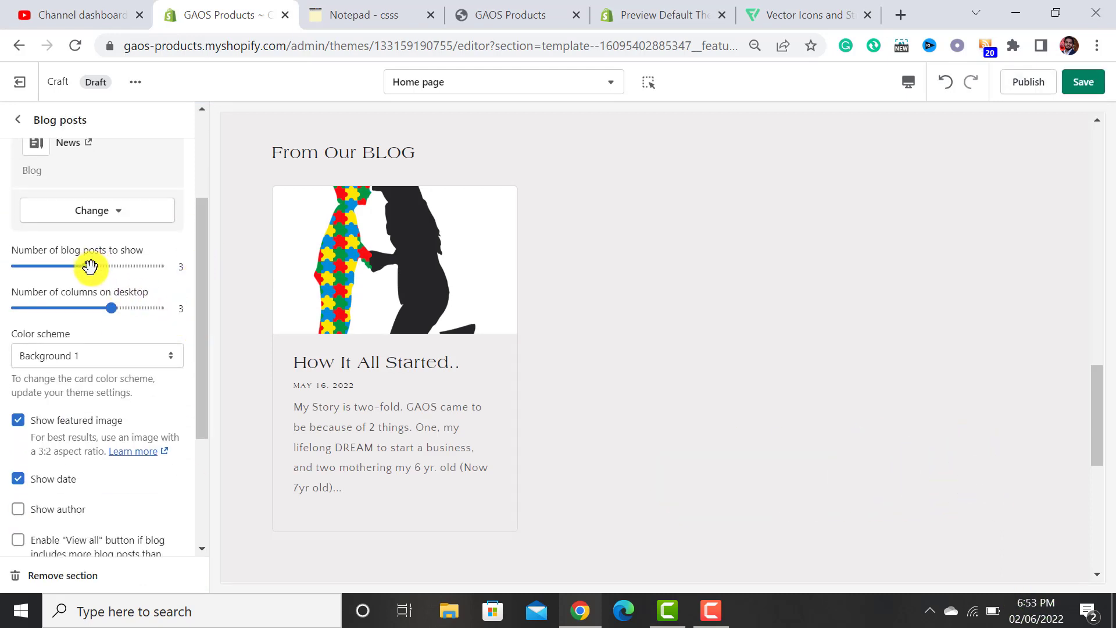
left_click_drag(91, 266, 2, 258)
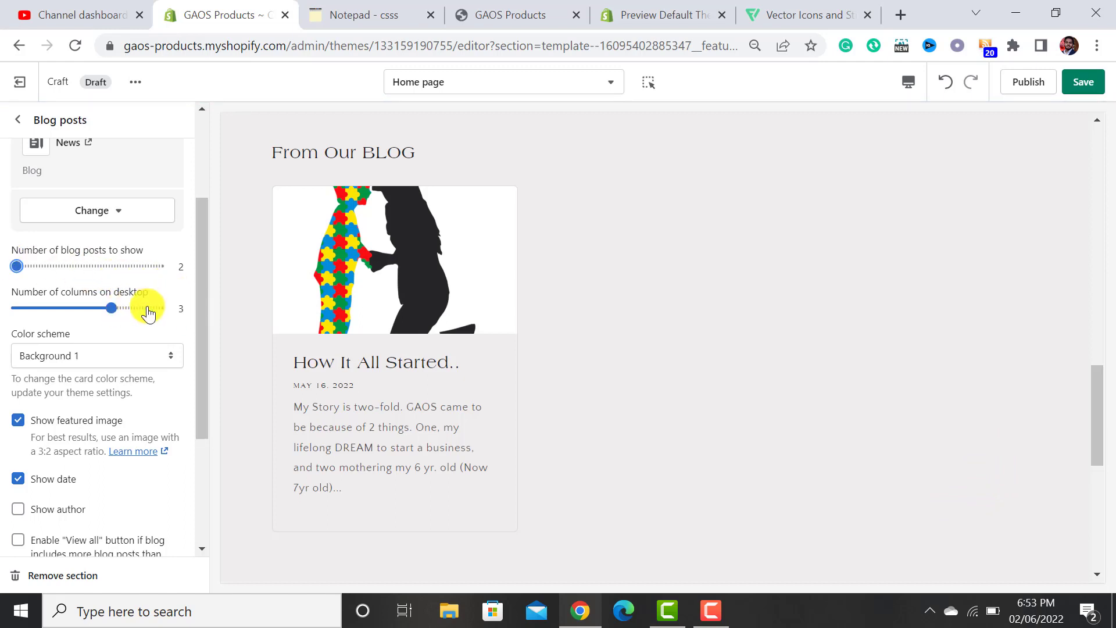
left_click_drag(110, 308, 2, 293)
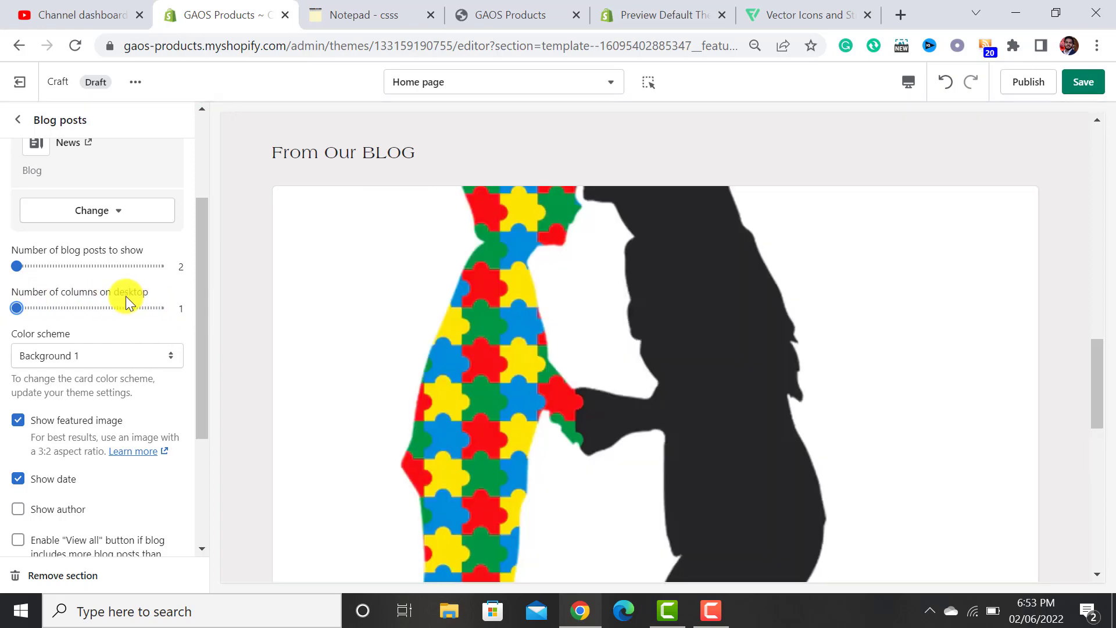
scroll(810, 281, "down", 6)
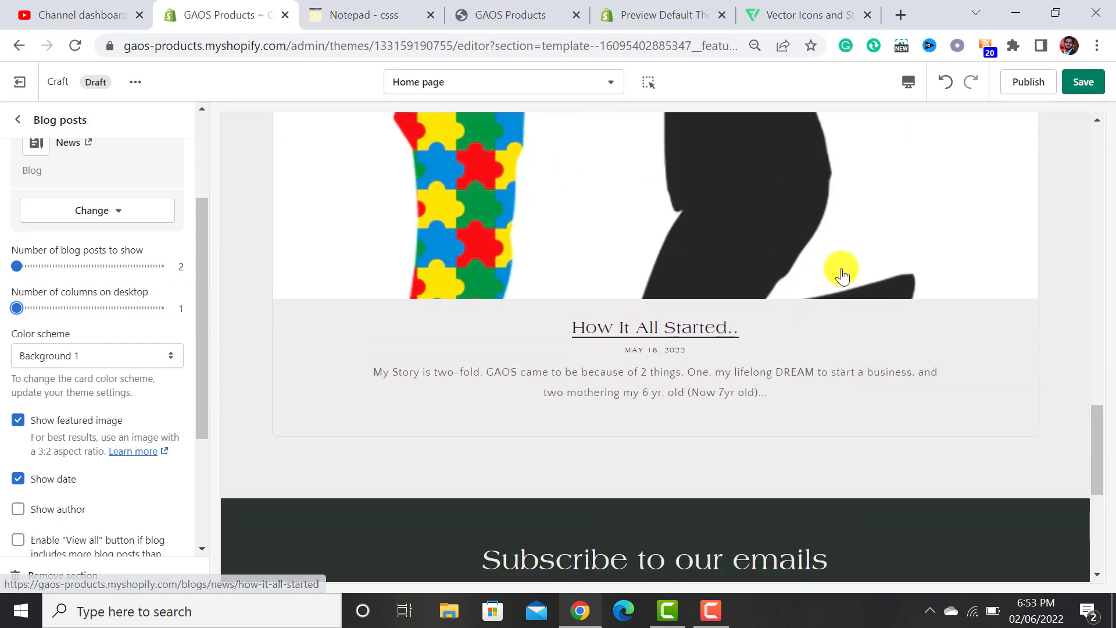
scroll(665, 249, "up", 5)
scroll(221, 251, "down", 2)
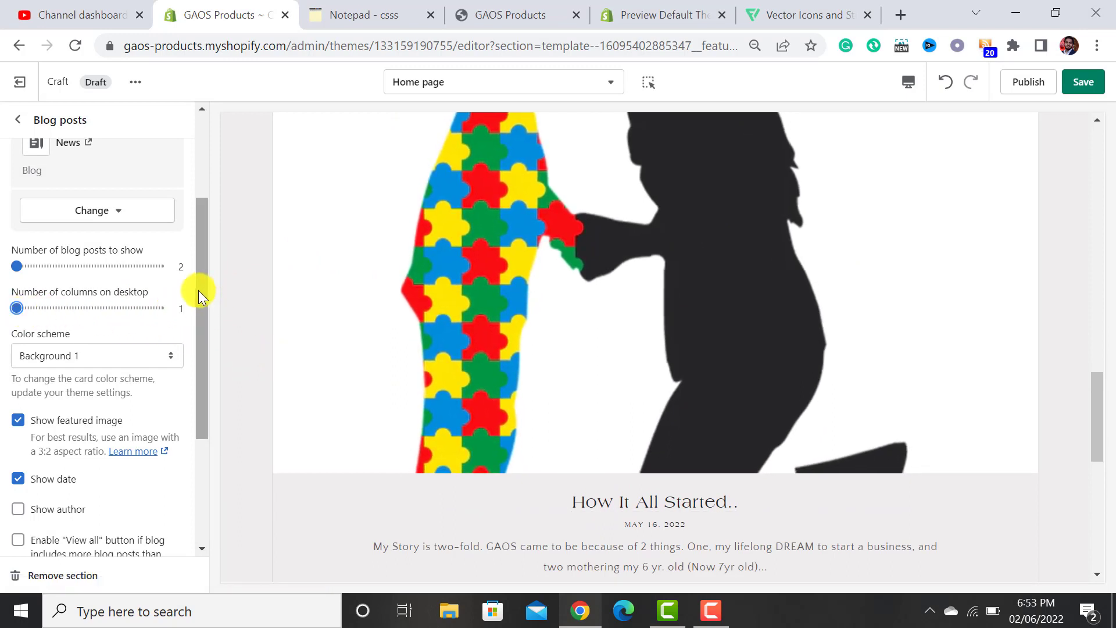
Try the Blog posts section without its featured image, and enable showing the author
left_click_drag(198, 290, 197, 409)
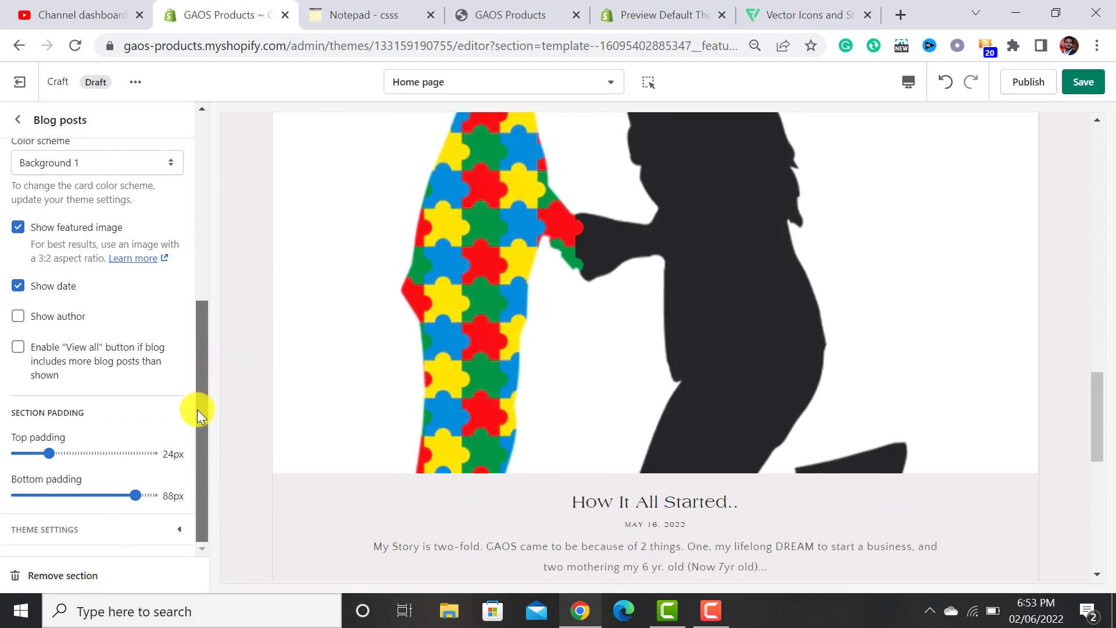
left_click(17, 228)
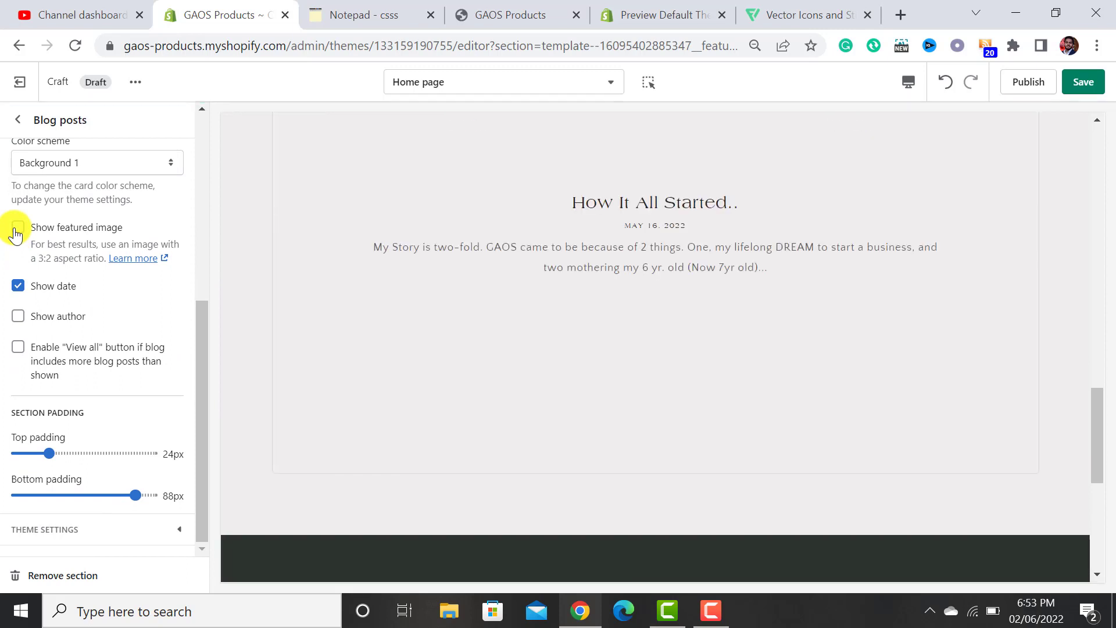
left_click(19, 229)
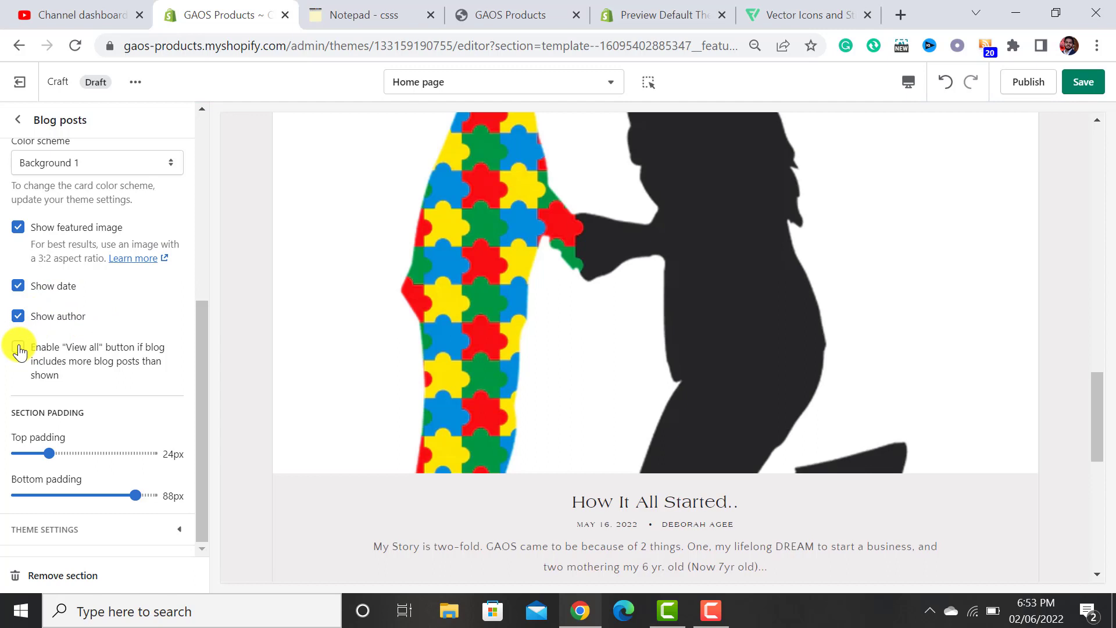
left_click(23, 124)
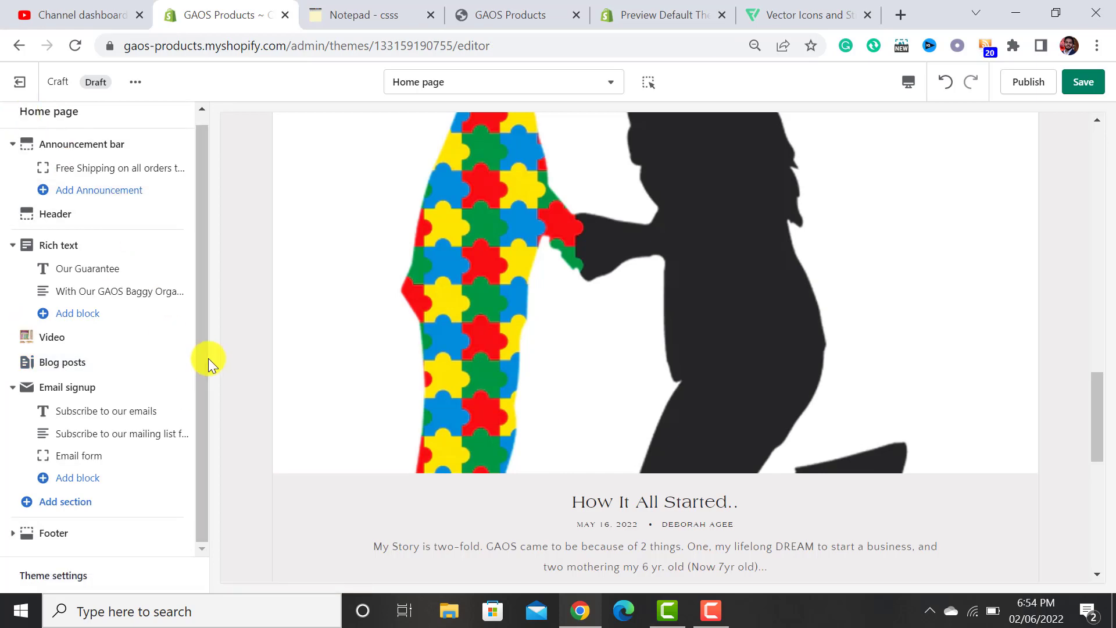
Set the Email signup section's color scheme to Accent 2 and return to the section list
left_click(74, 388)
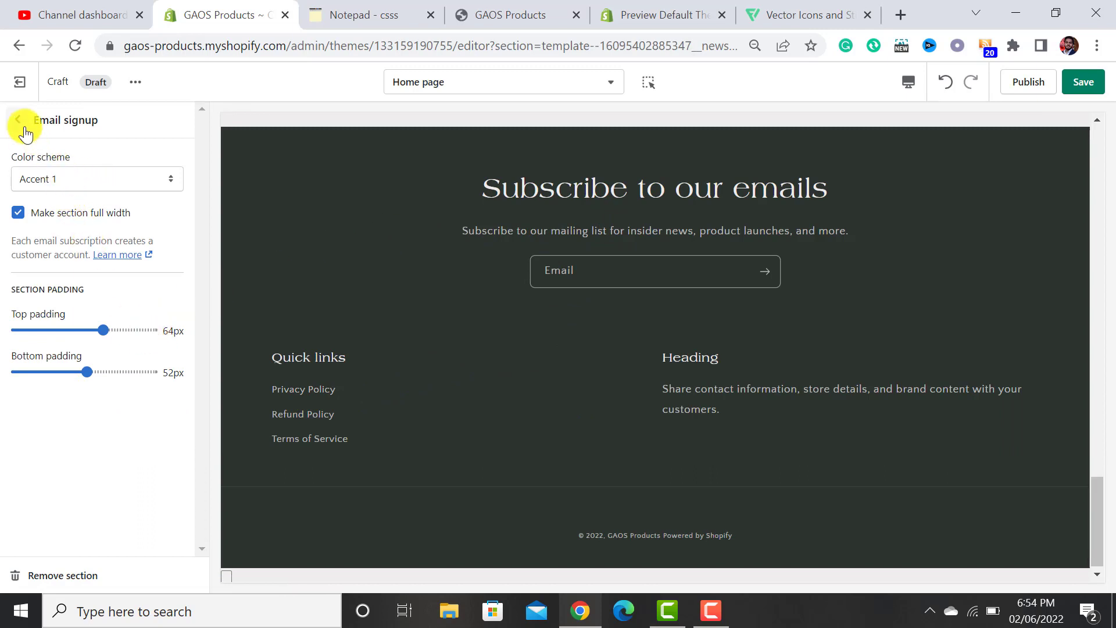
left_click(87, 175)
left_click(82, 207)
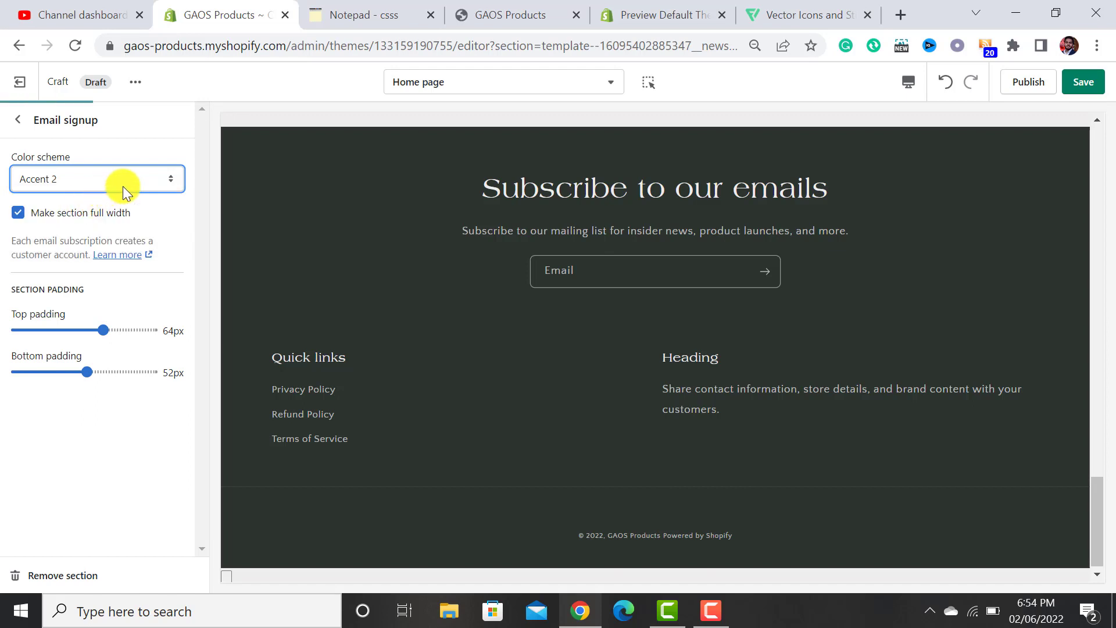
left_click(22, 120)
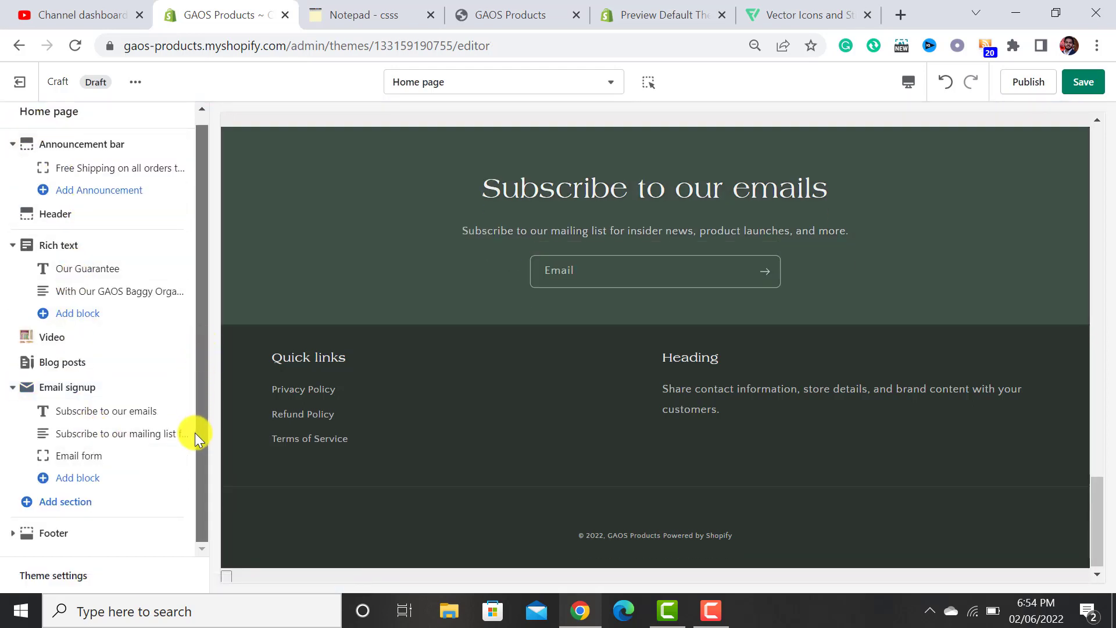
Examine the primary and secondary colors in the theme settings, and return to the section list
left_click(74, 575)
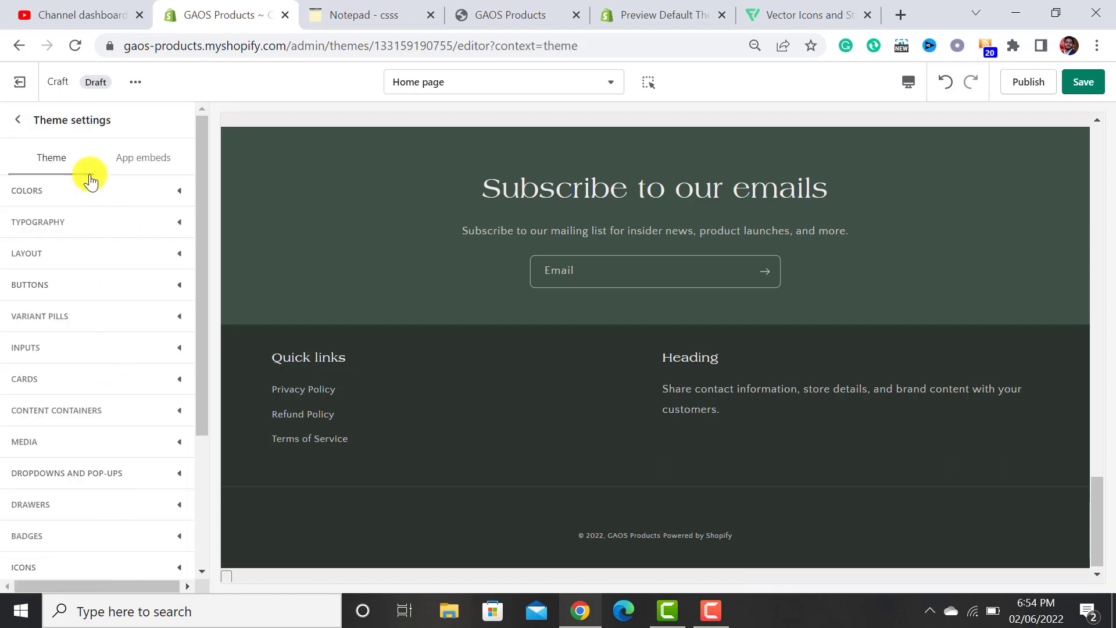
left_click(18, 119)
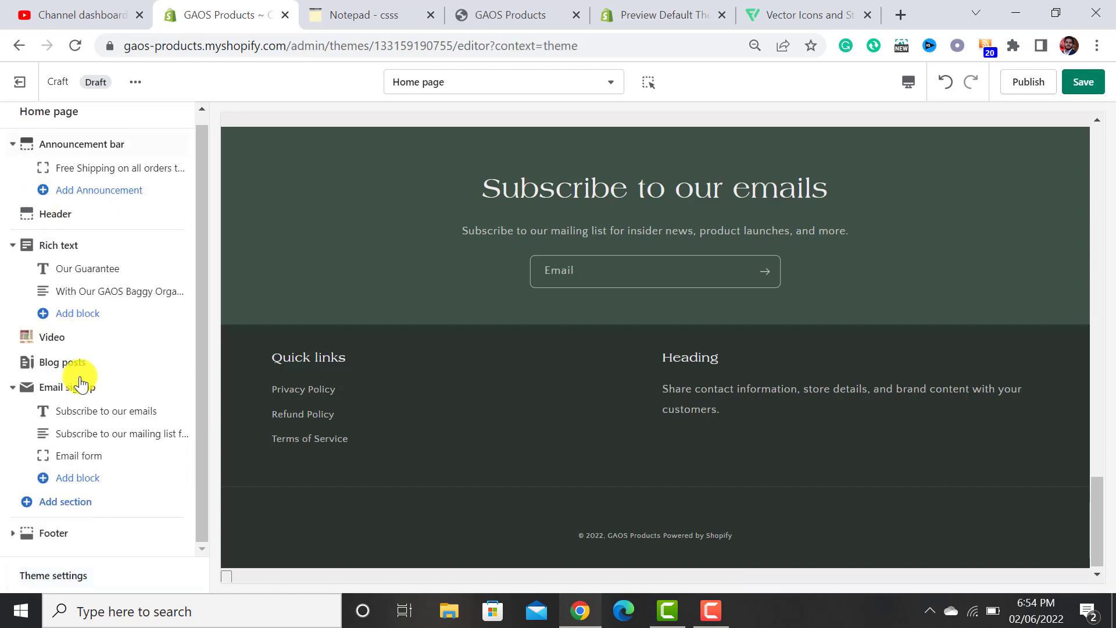
left_click(77, 579)
left_click(46, 191)
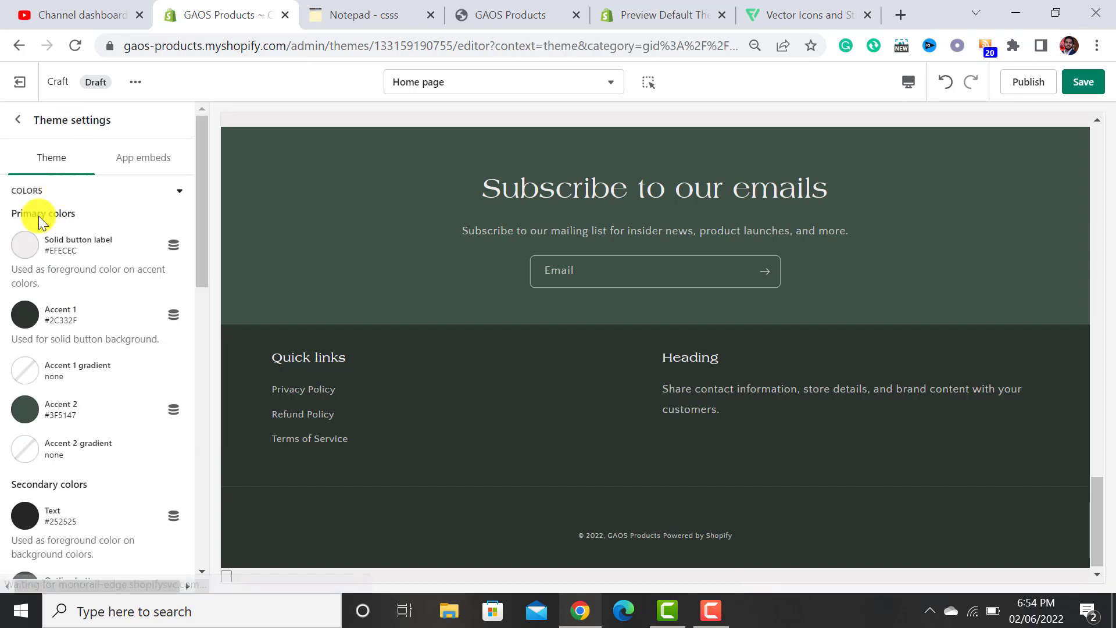
left_click_drag(201, 184, 201, 223)
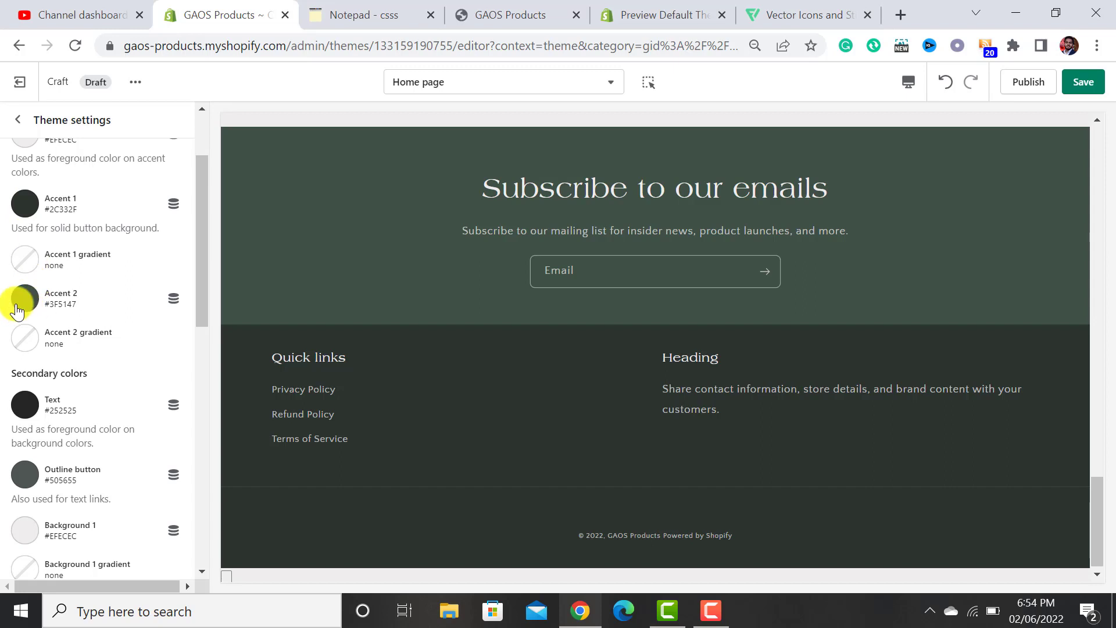
scroll(16, 311, "down", 3)
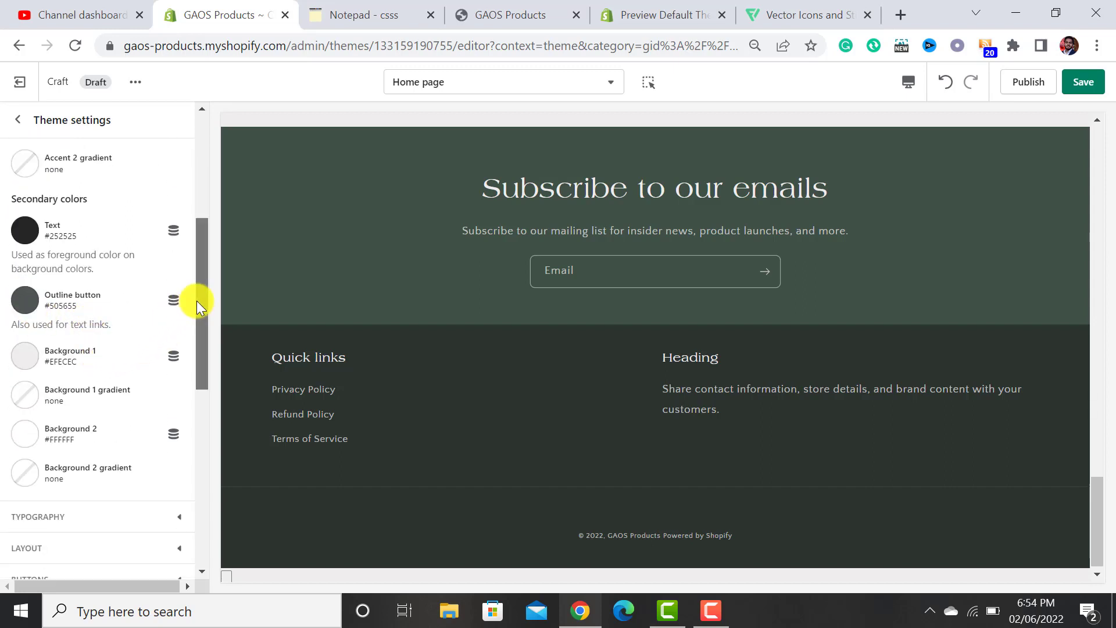
left_click_drag(197, 301, 194, 185)
left_click(29, 124)
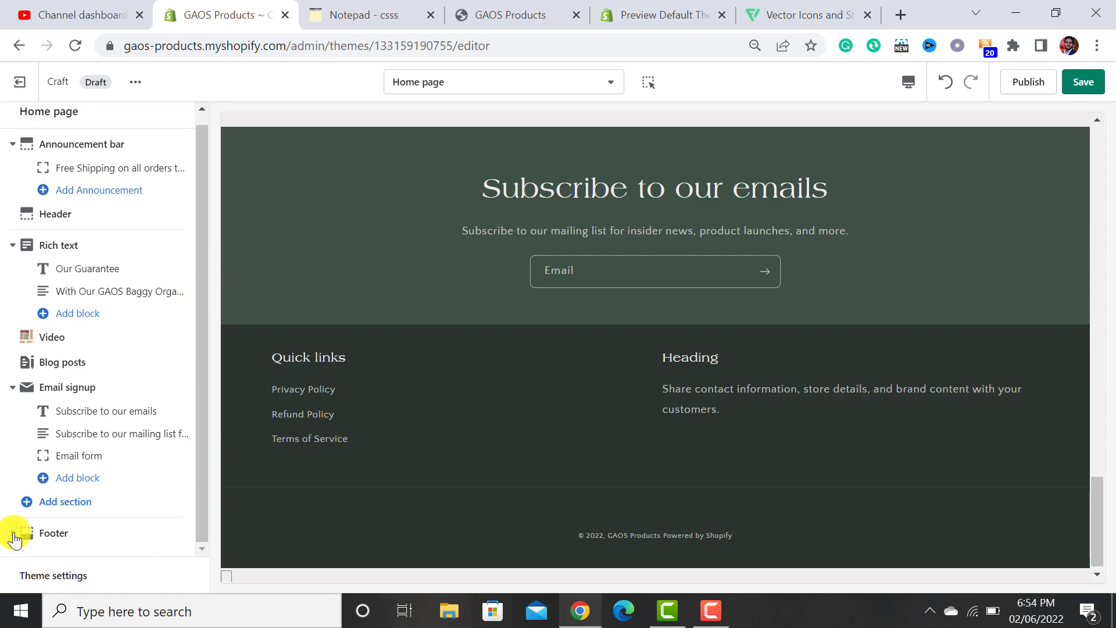
Expand the Footer section and add a Menu block to it
left_click_drag(199, 369, 197, 488)
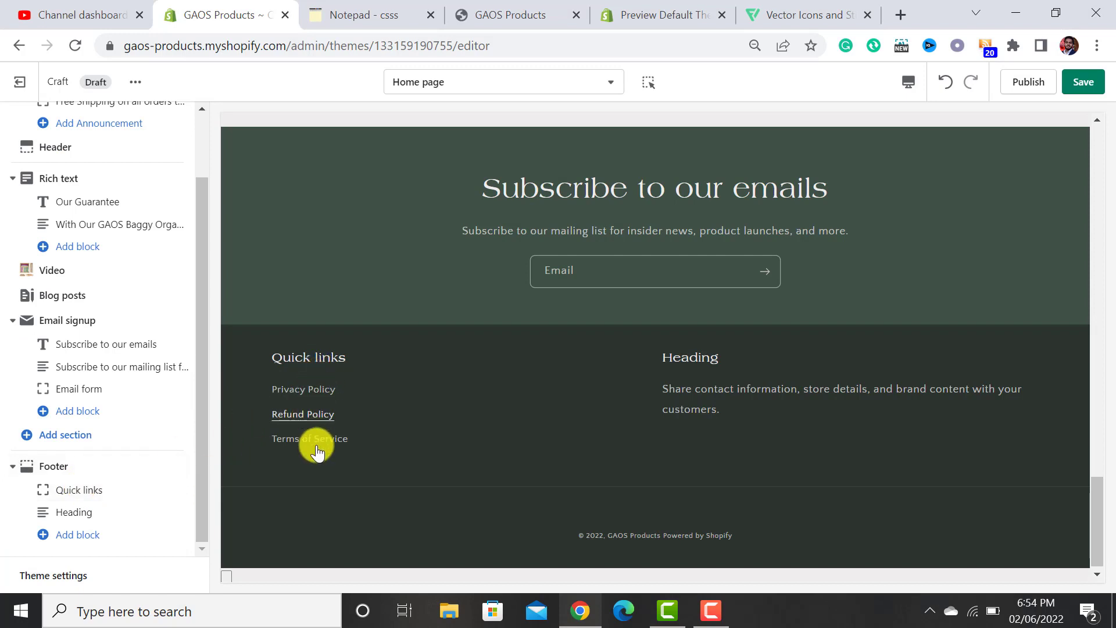
left_click(85, 536)
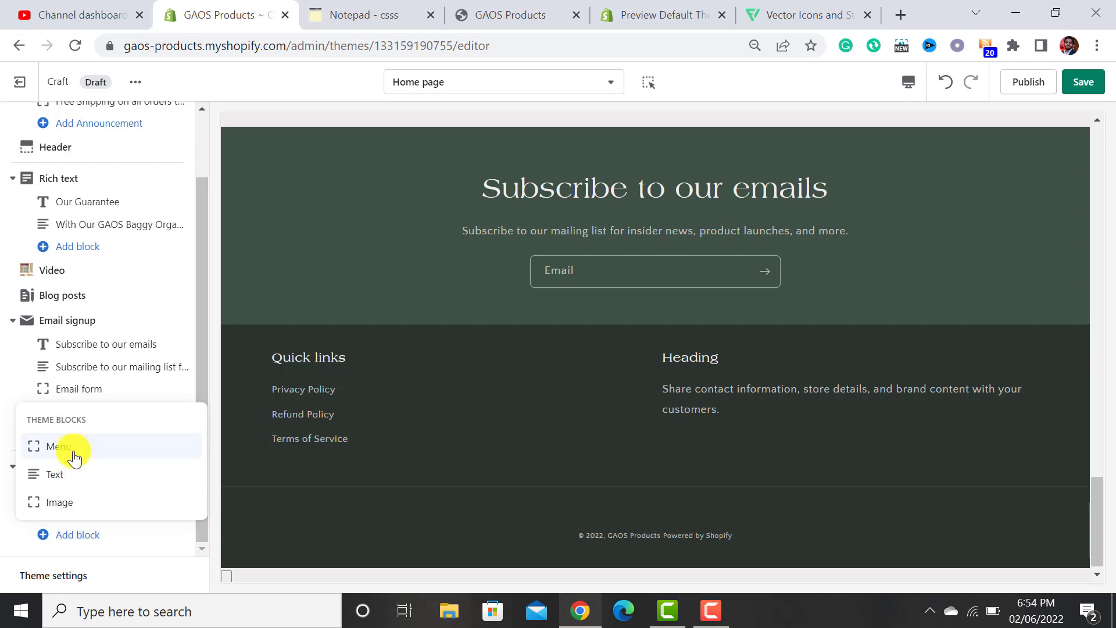
left_click(74, 458)
scroll(196, 459, "down", 1)
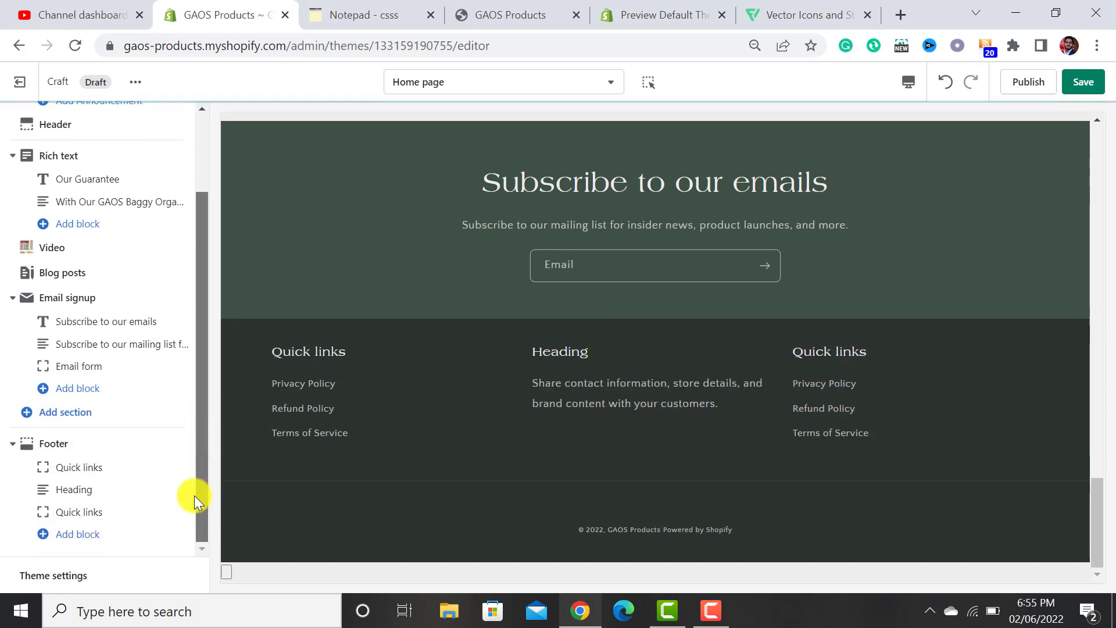
Assign the Customer Support menu to the new footer menu block and change its heading to "Customer Support"
left_click(99, 520)
left_click(108, 331)
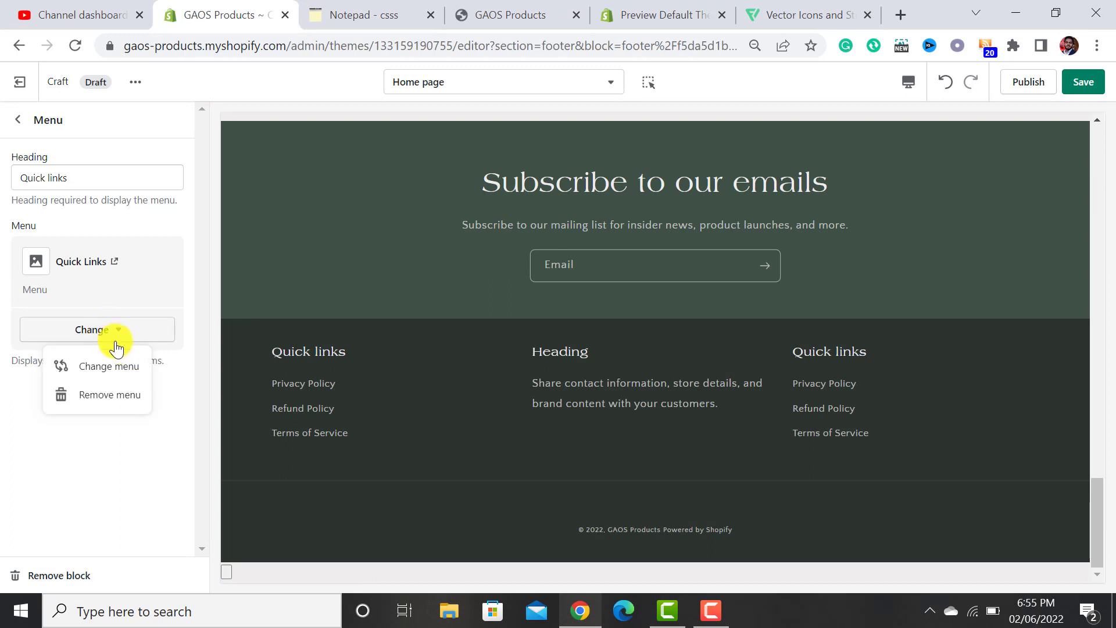
left_click(110, 366)
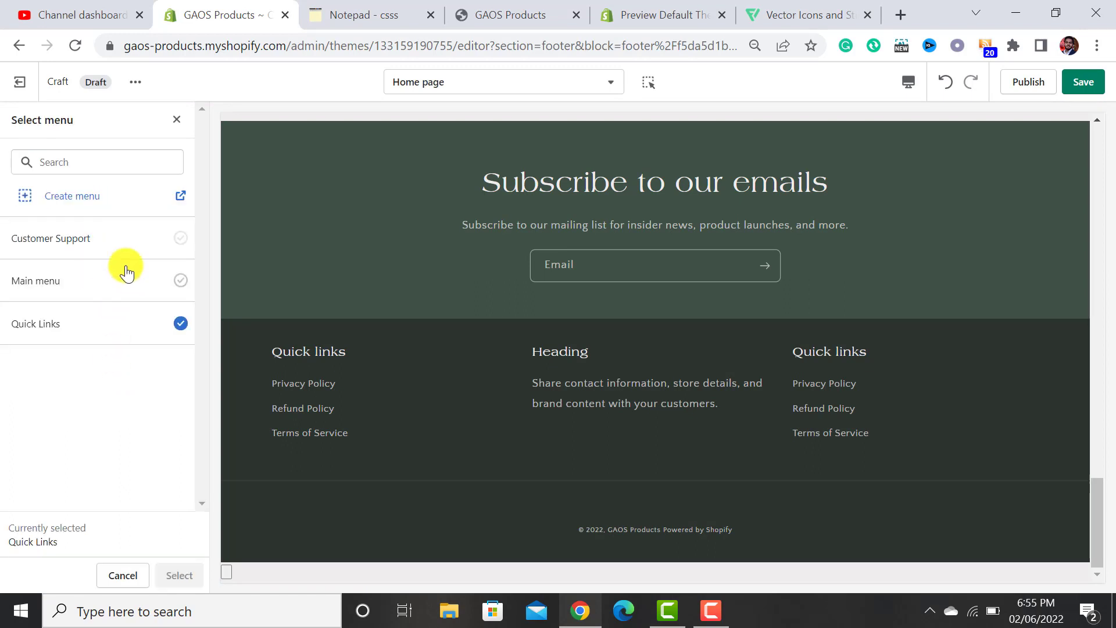
left_click(102, 250)
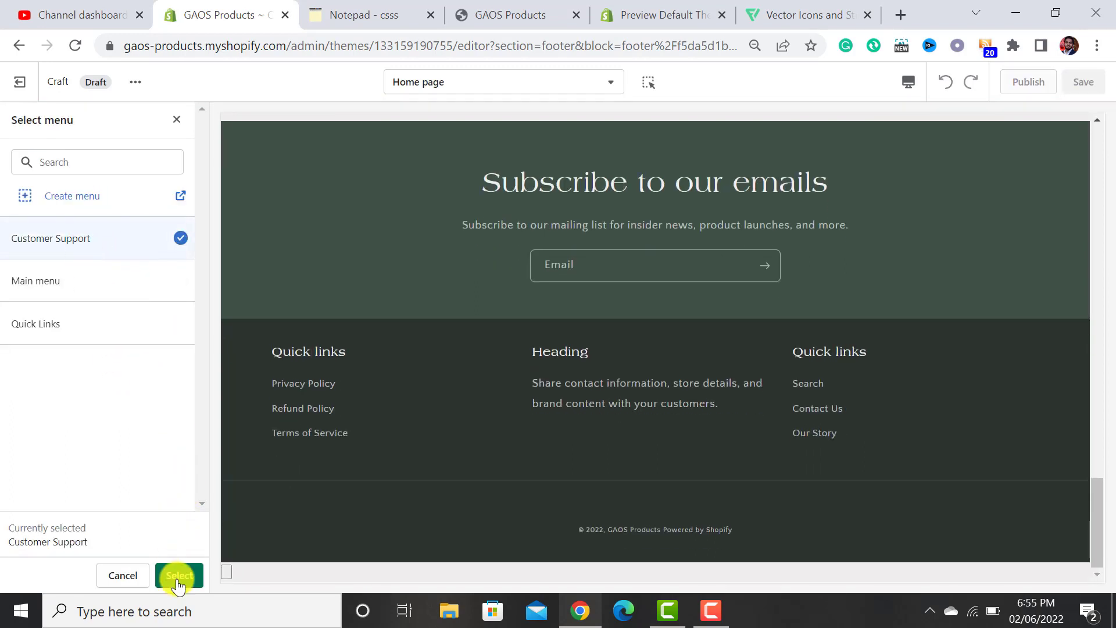
left_click(179, 575)
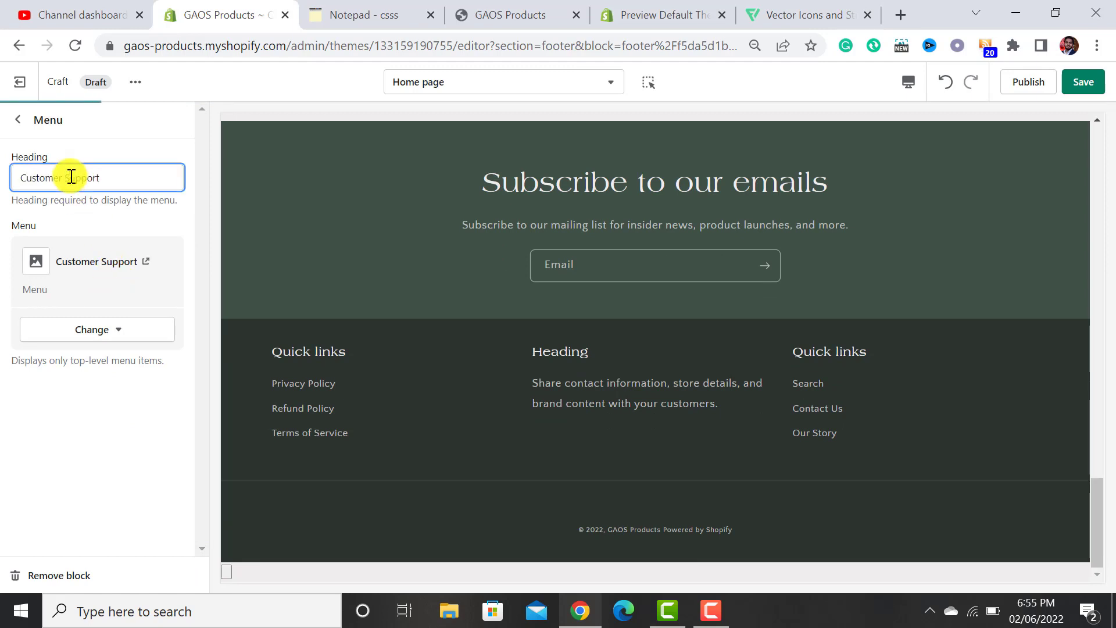
Return to the section list and move the Customer Support block above Quick links in the Footer
left_click(18, 119)
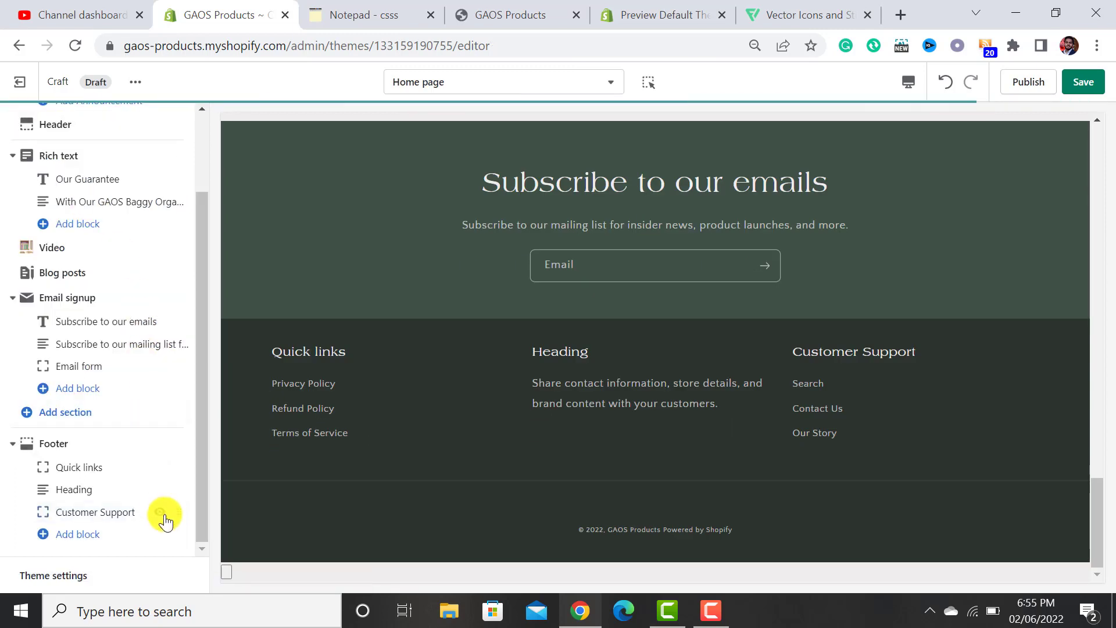
left_click_drag(174, 512, 169, 467)
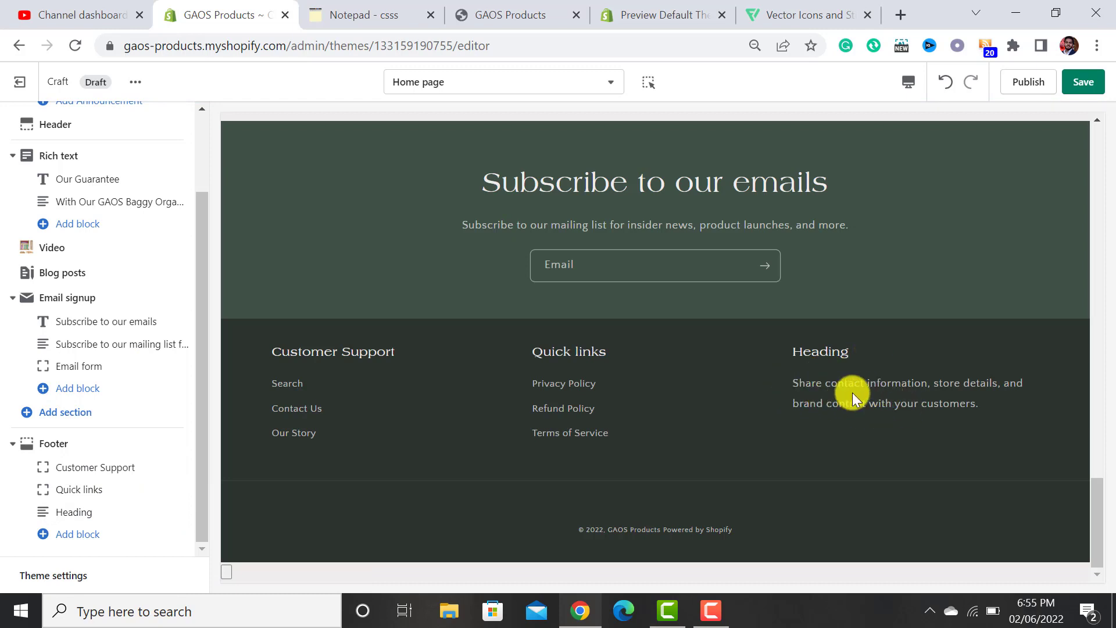
Set the heading of the footer's text block to "OUR GUARANTEE", copied from the online notepad page
left_click(93, 511)
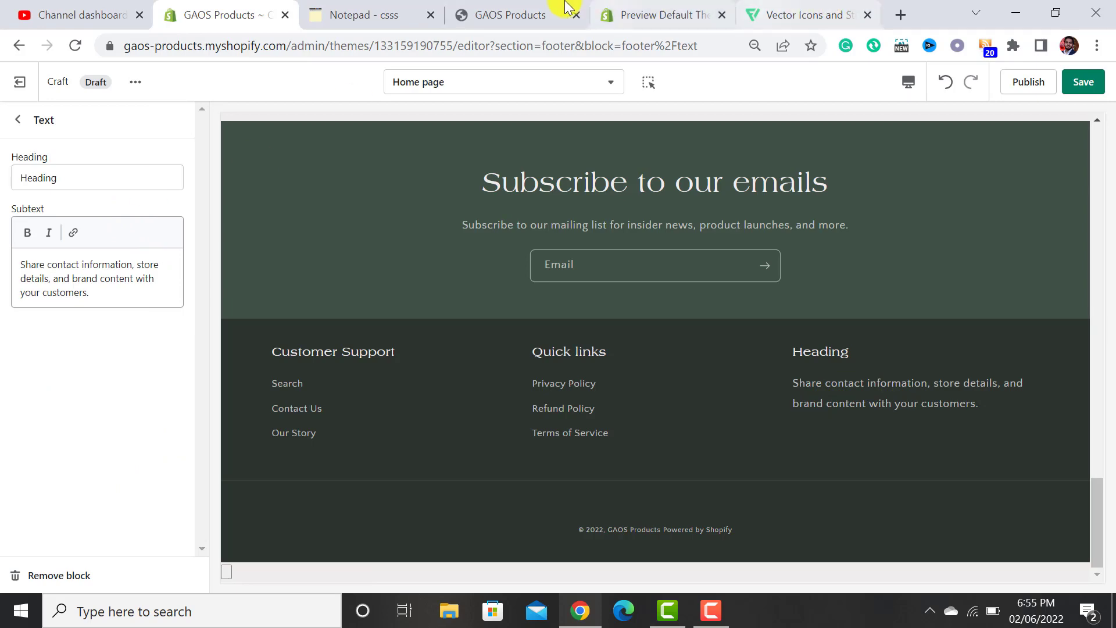
left_click(395, 12)
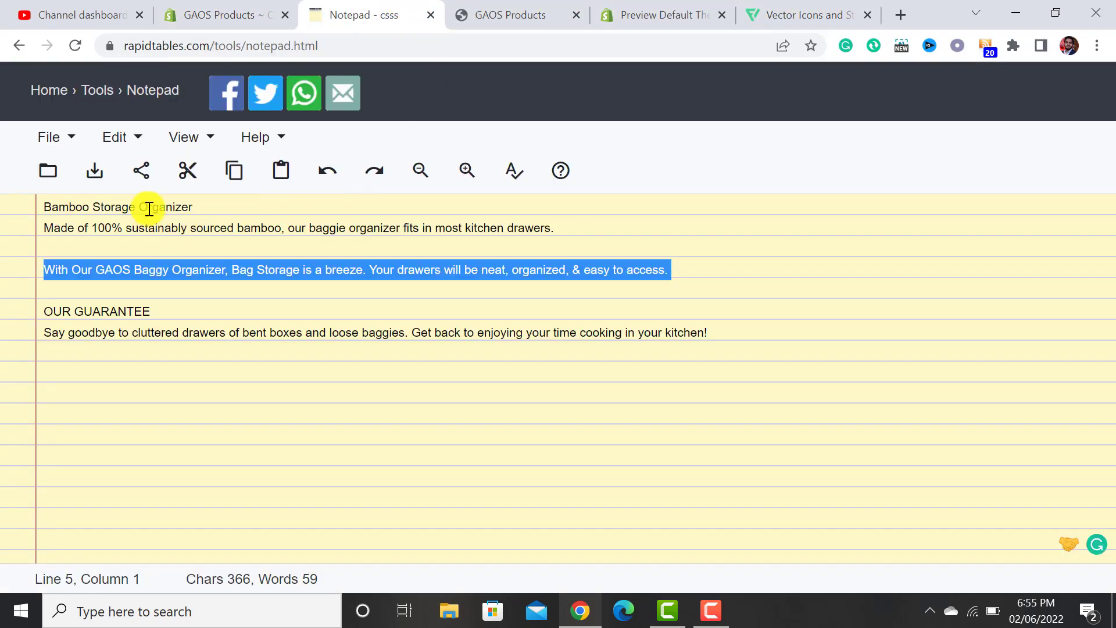
triple_click(139, 303)
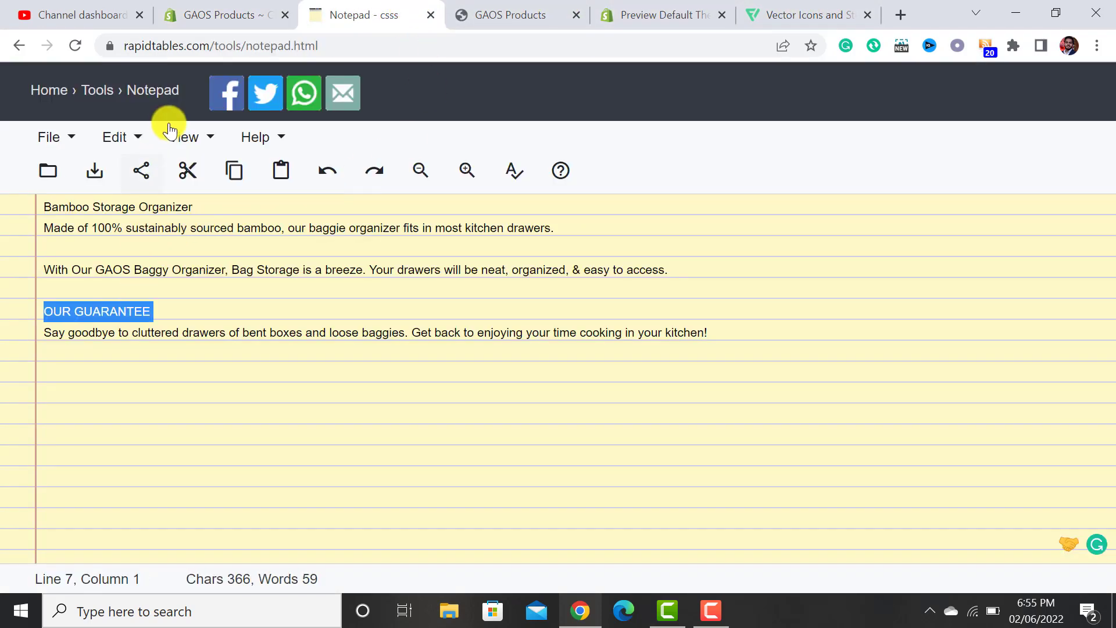
left_click(252, 15)
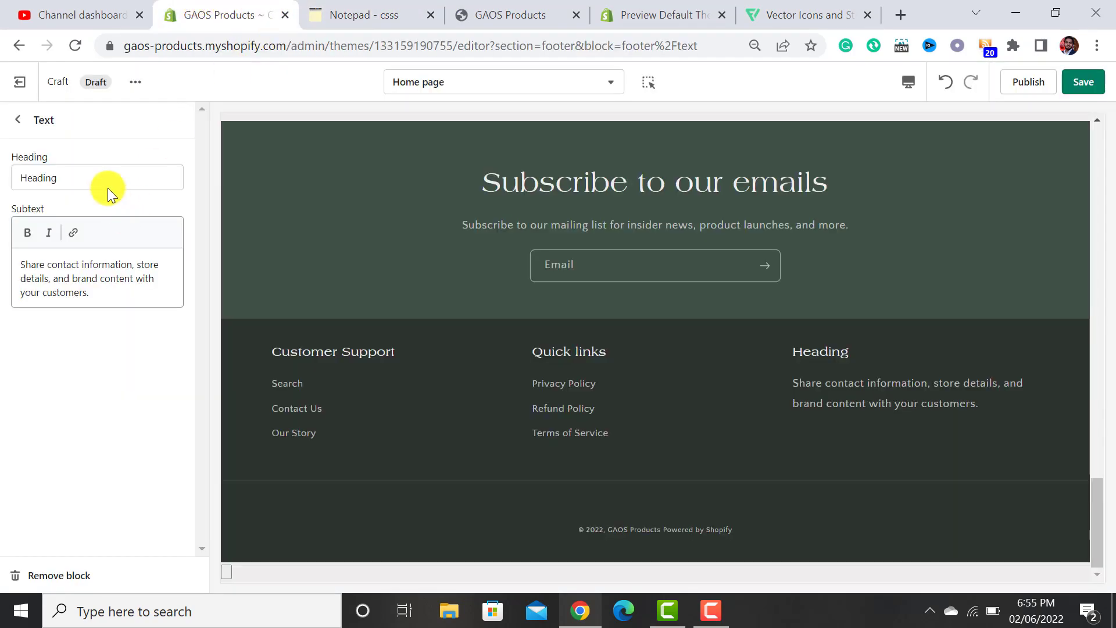
Replace the footer text block's subtext with the notepad's "Say goodbye to cluttered drawers" passage, and return to the section list
left_click(375, 8)
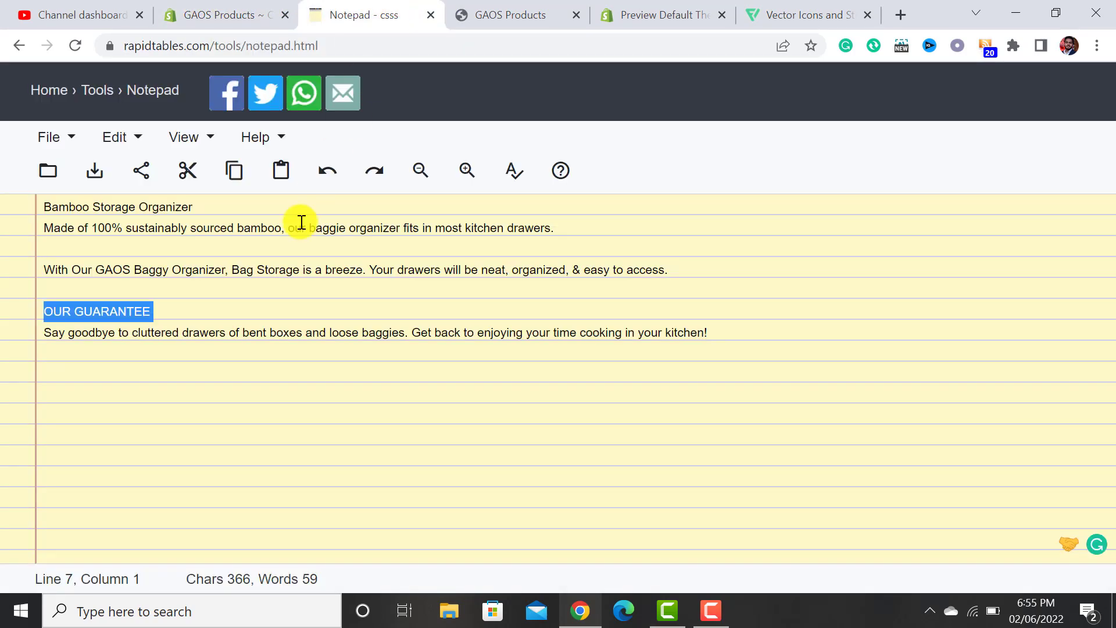
triple_click(238, 341)
key("ctrl+c")
left_click(227, 17)
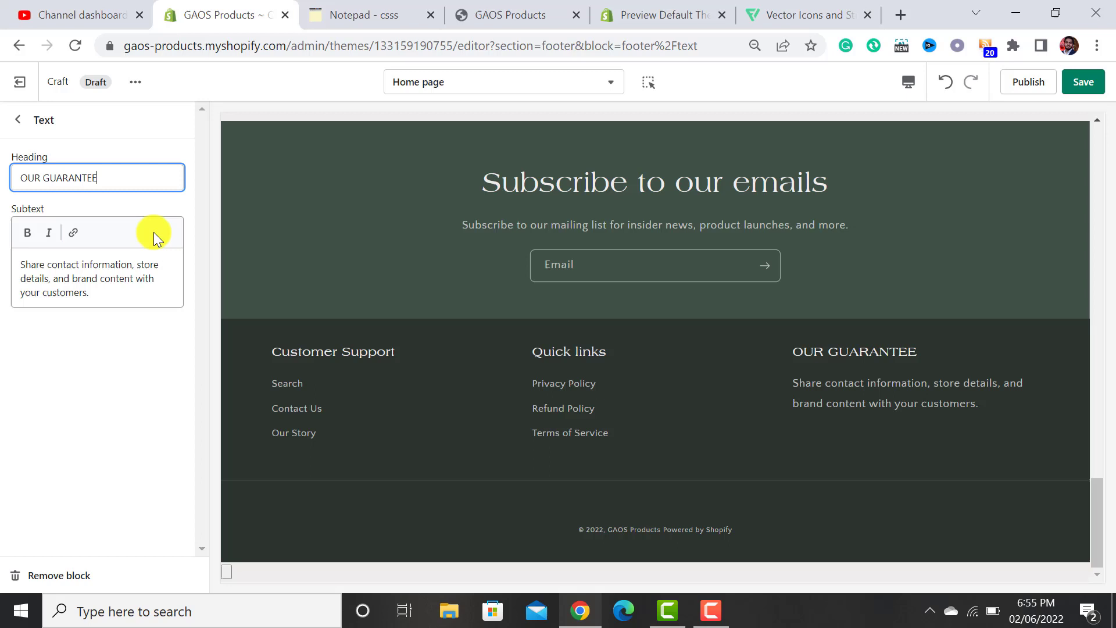
triple_click(111, 268)
key("ctrl+v")
left_click(22, 122)
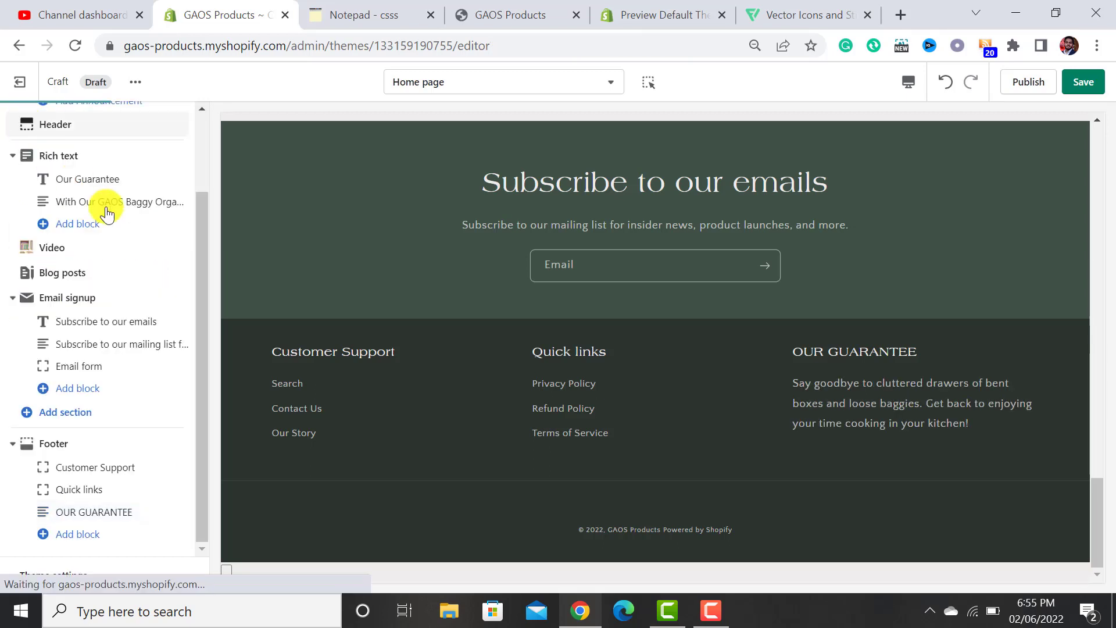
Save the theme changes and review the footer in the home page preview
left_click(1085, 83)
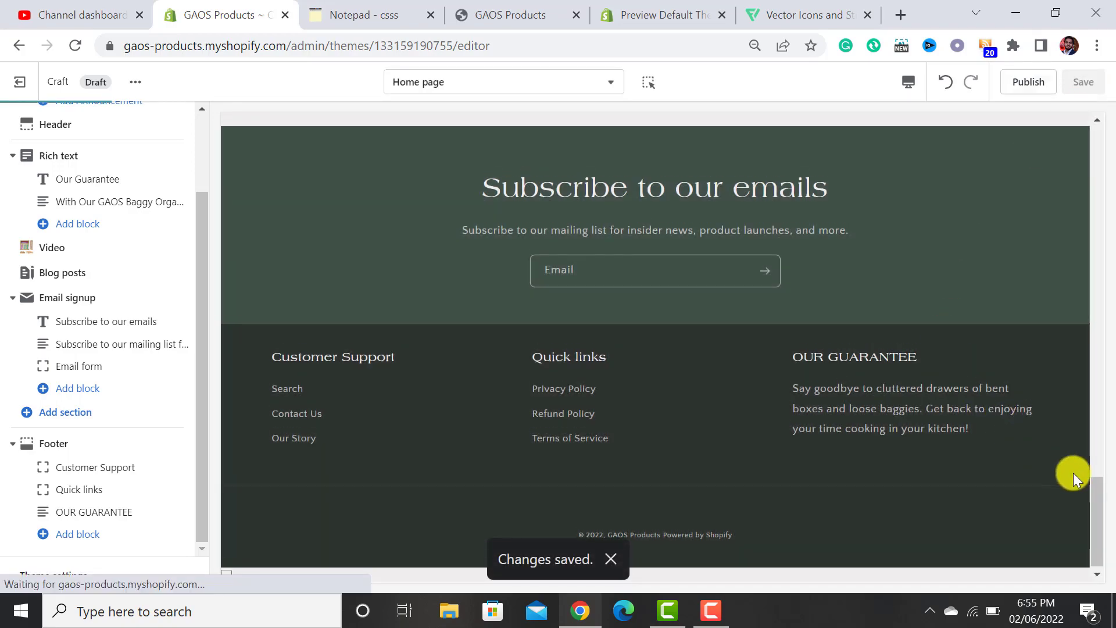
scroll(1073, 473, "up", 5)
left_click_drag(1101, 479, 1099, 560)
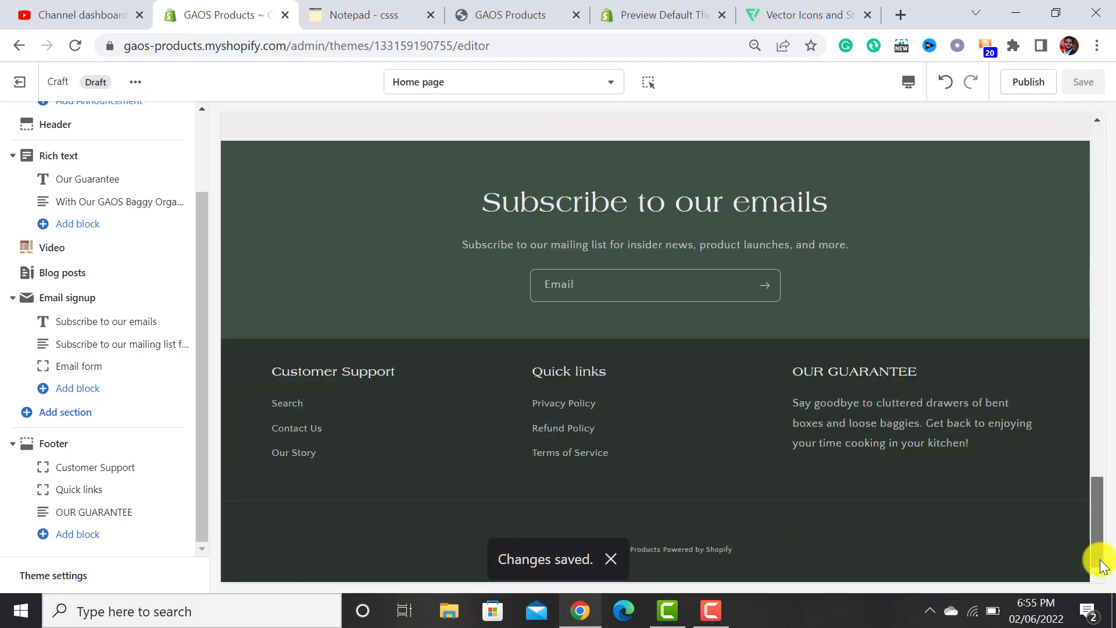
Collapse the Rich text and Email signup sections, and add a Slideshow section to the home page
left_click(12, 156)
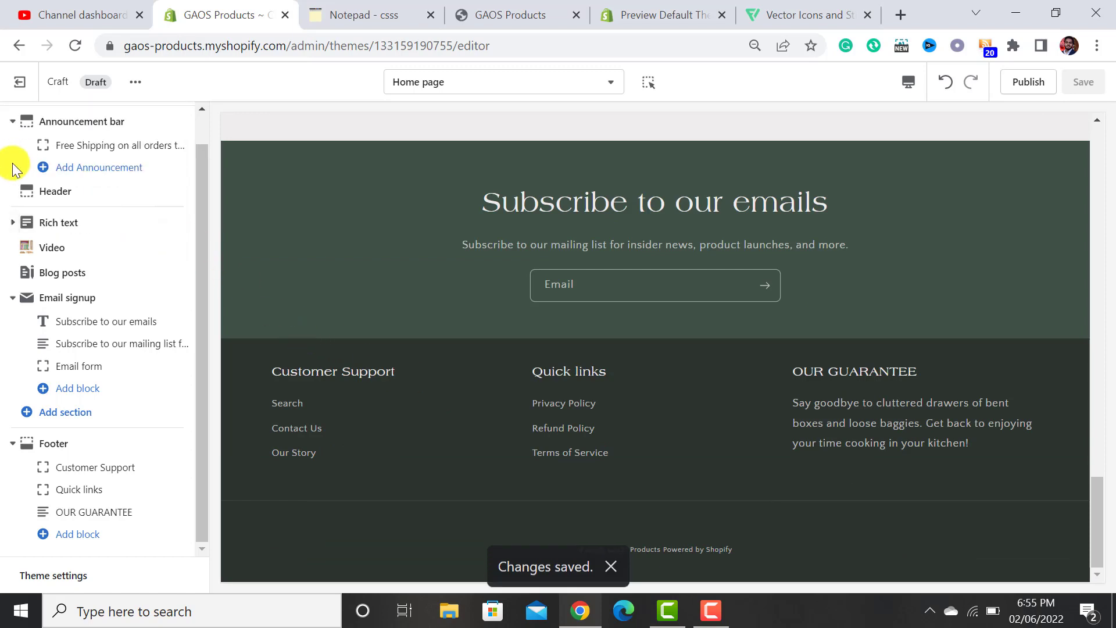
left_click(12, 299)
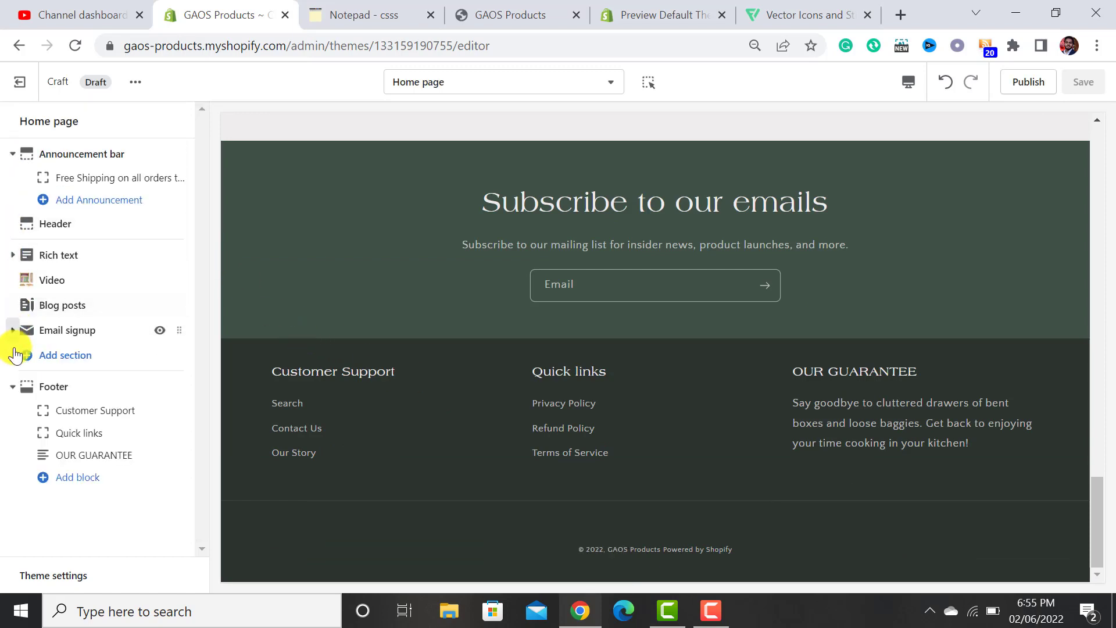
left_click(73, 366)
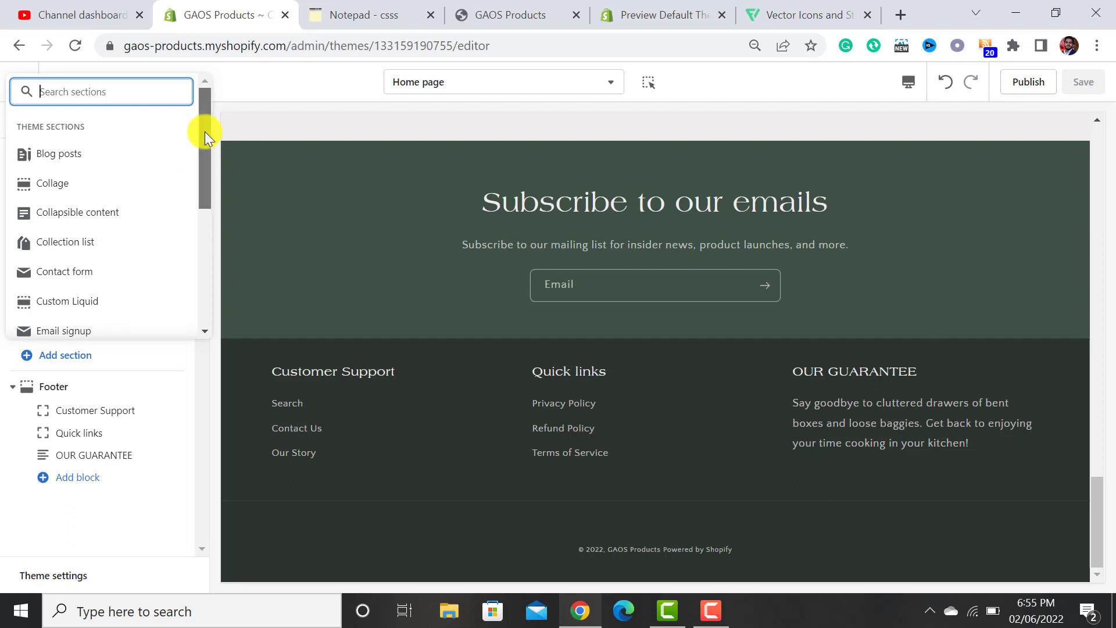
left_click_drag(204, 131, 205, 212)
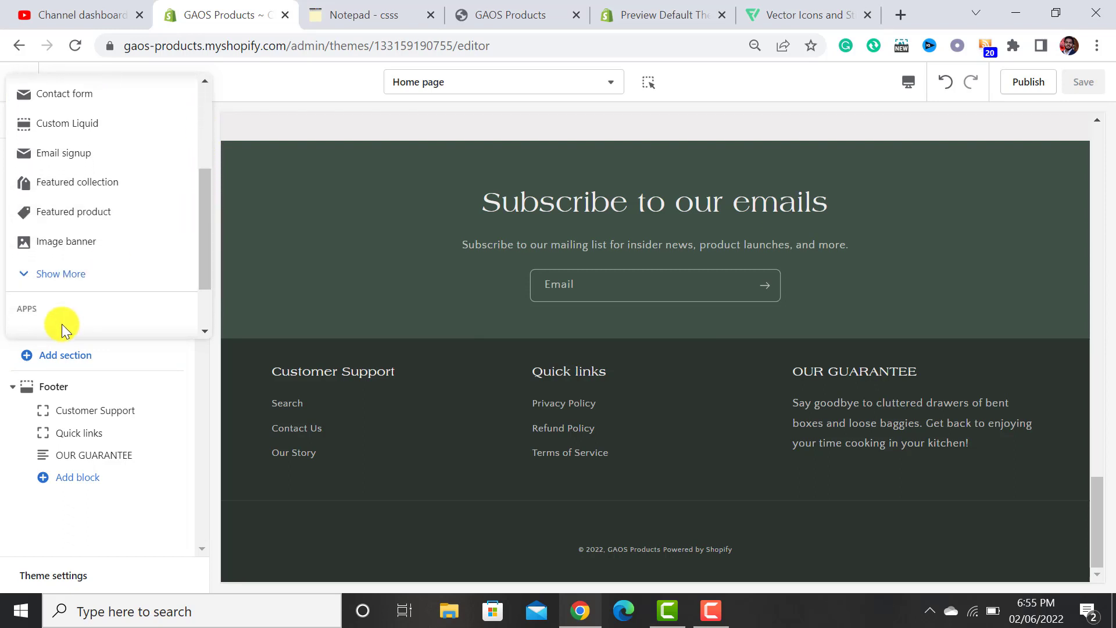
left_click(61, 274)
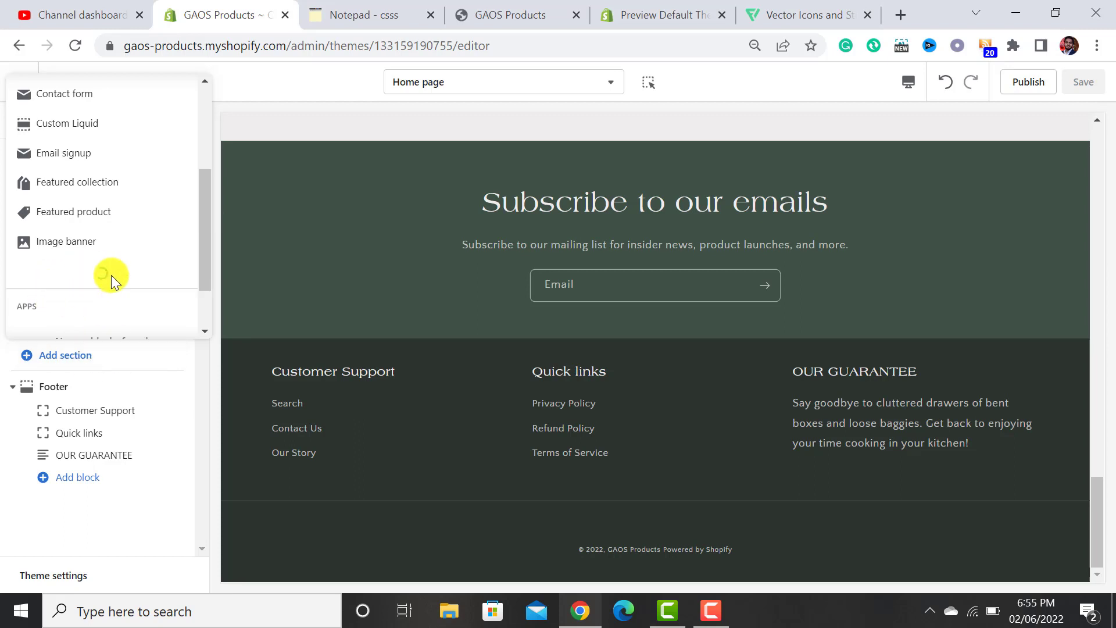
left_click_drag(205, 196, 200, 270)
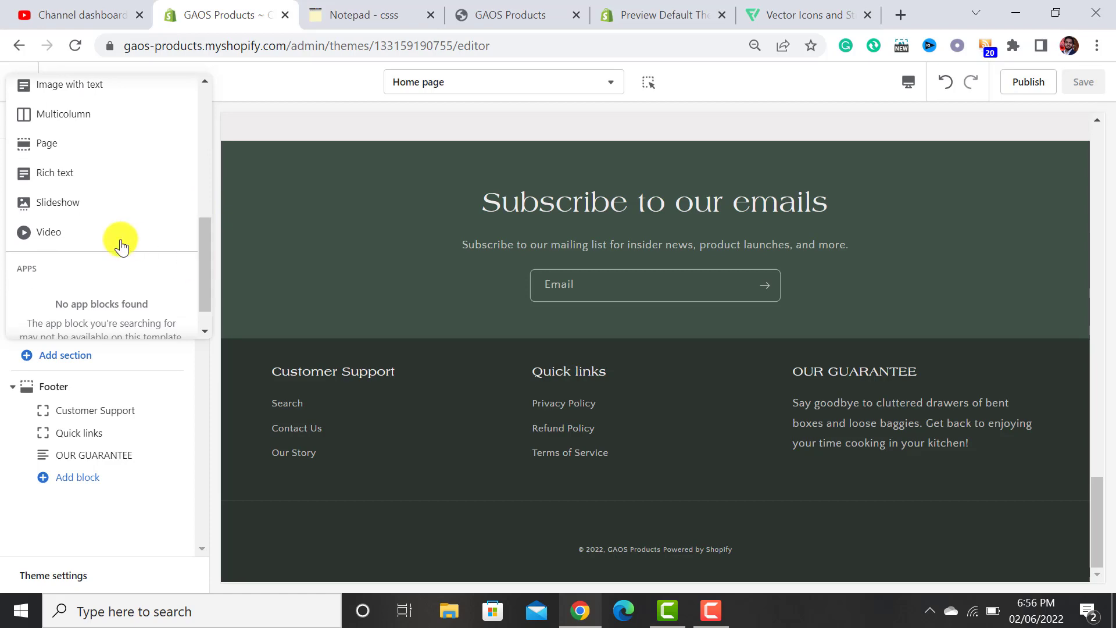
left_click(79, 206)
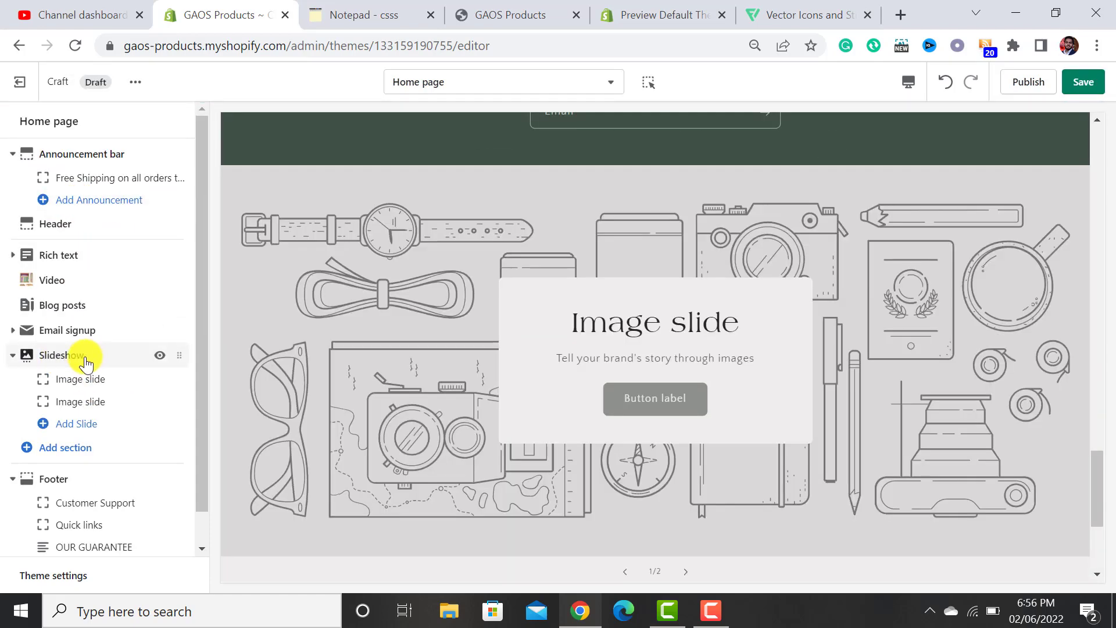
Collapse the Slideshow section, move it between Header and Rich text, and check its placement in the preview
left_click(12, 355)
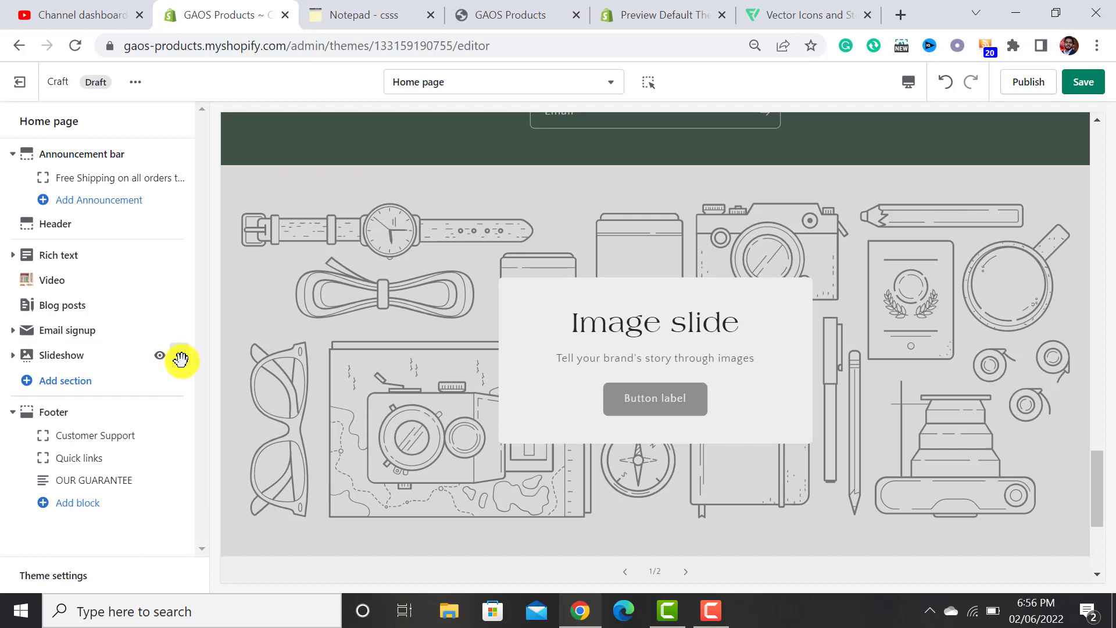
left_click_drag(180, 360, 170, 259)
scroll(1096, 139, "up", 2)
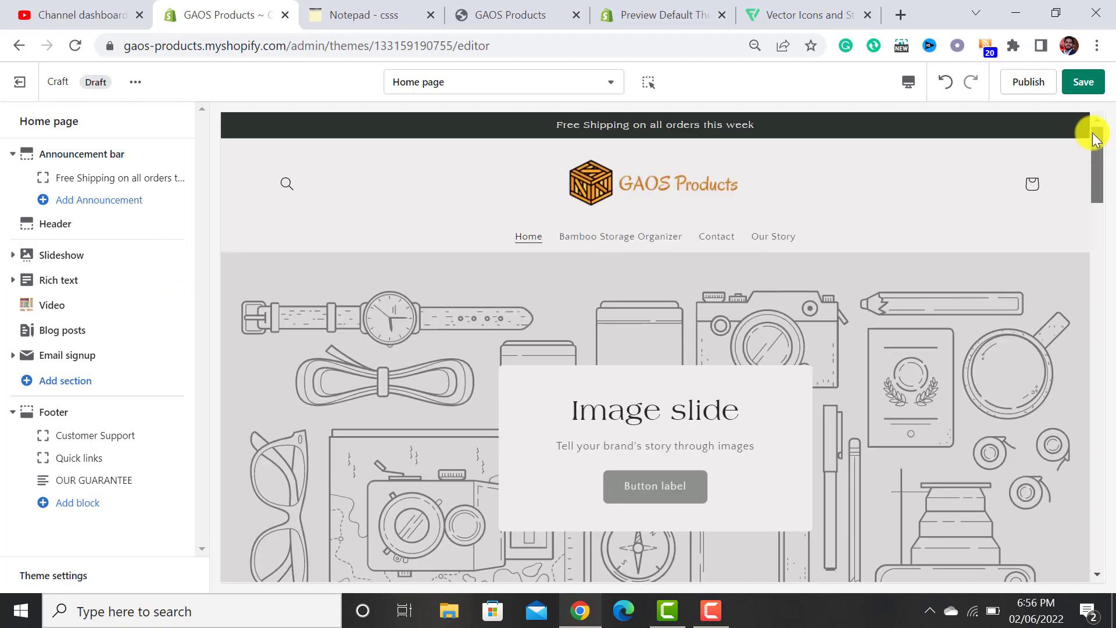
mouse_move(1096, 139)
left_mouse_down()
mouse_move(1110, 247)
mouse_move(1105, 497)
mouse_move(1105, 138)
mouse_move(1111, 148)
left_mouse_up()
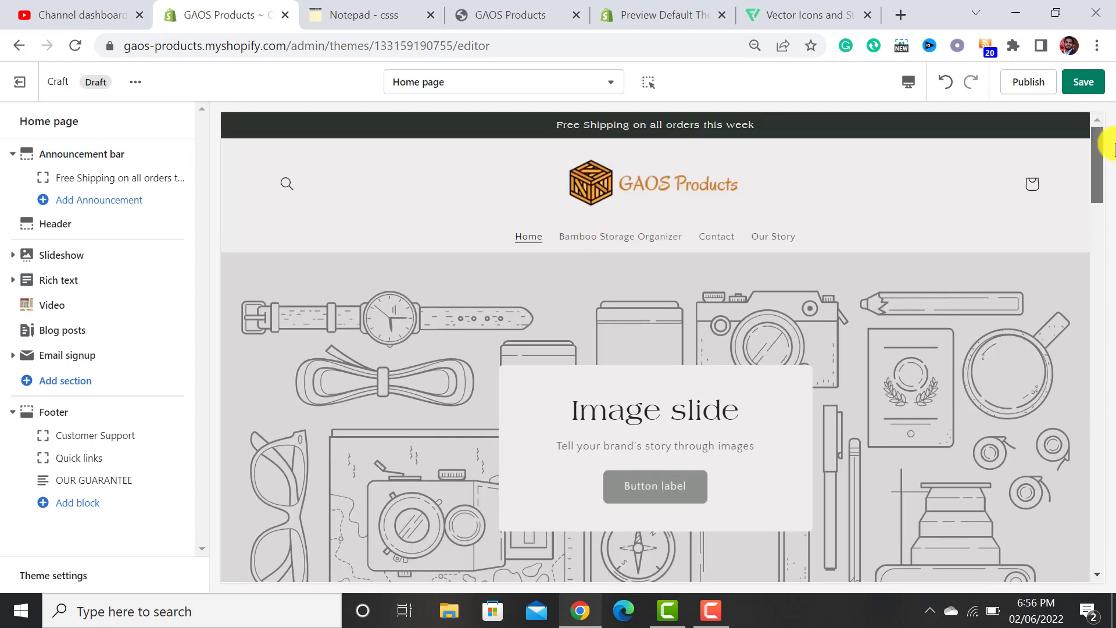
scroll(611, 207, "down", 3)
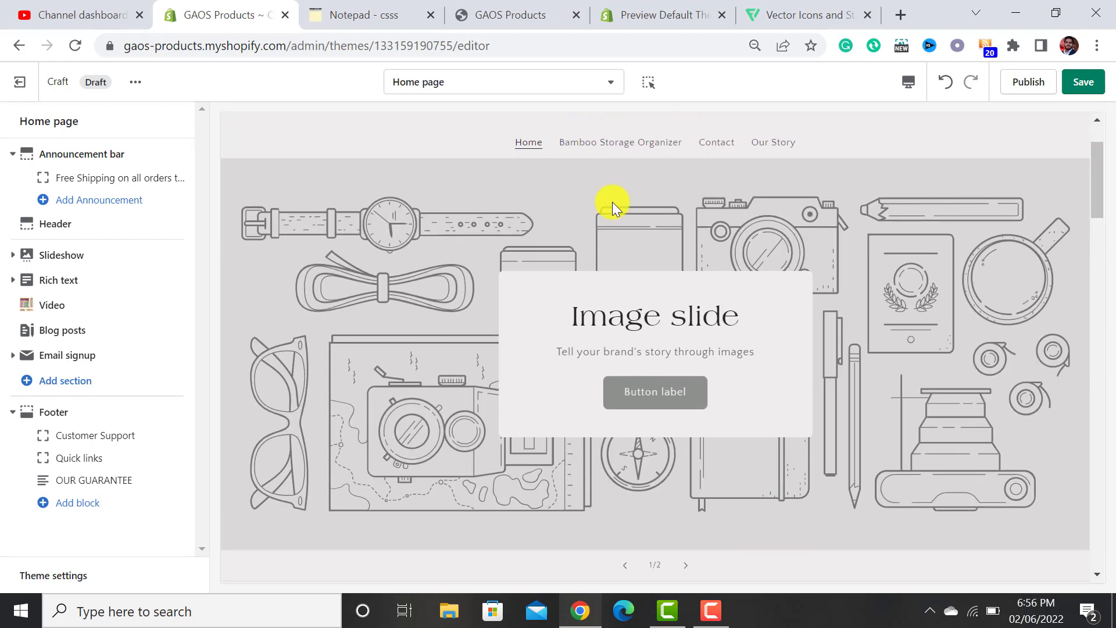
Set the first slide's image to the living-room photo with the wooden ceiling from the image library
left_click(15, 259)
left_click(95, 281)
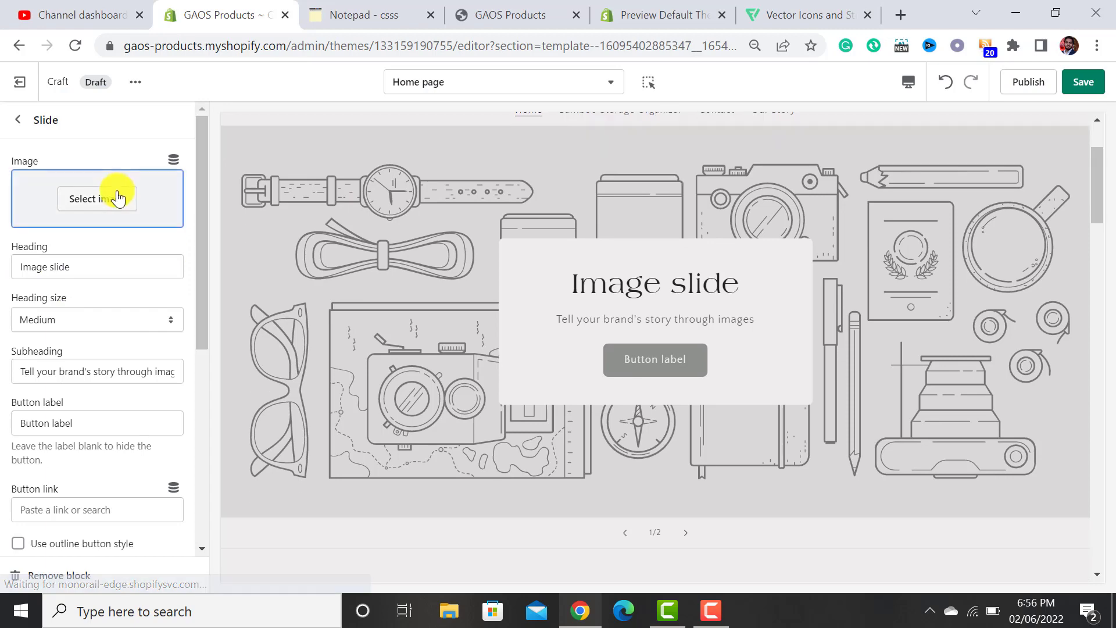
left_click(118, 199)
left_click_drag(204, 176, 211, 436)
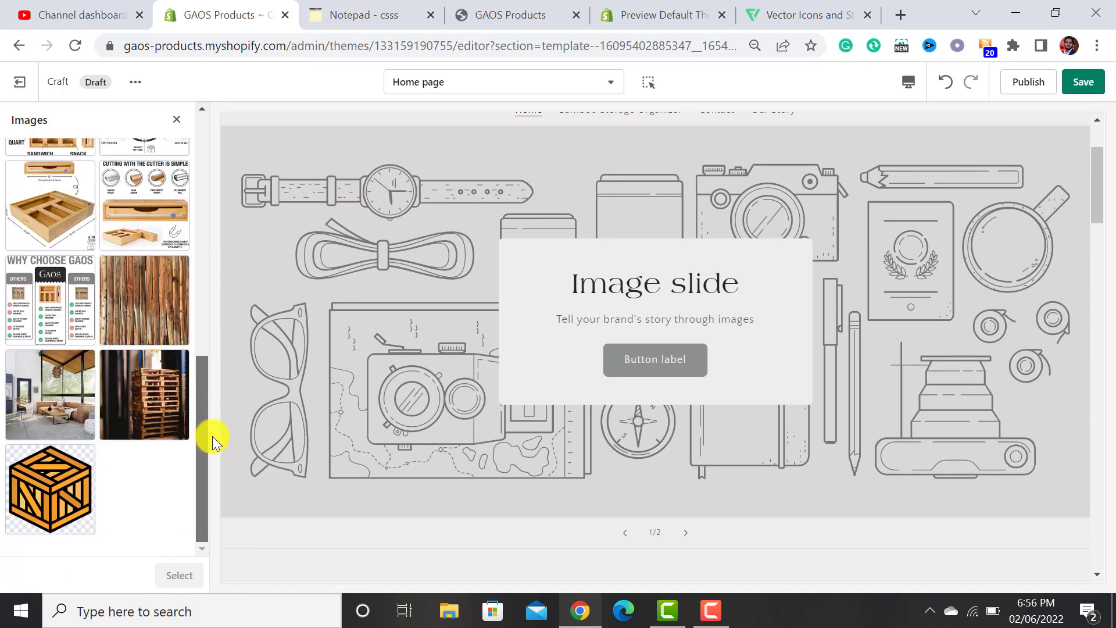
left_click(69, 396)
left_click(179, 576)
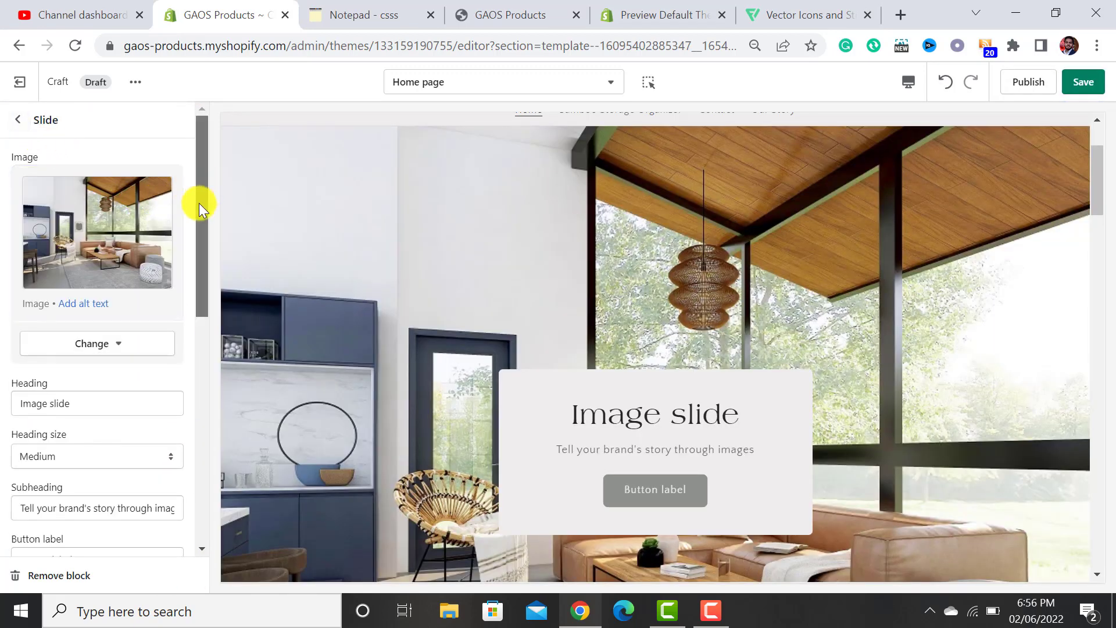
Examine the first slide's heading, subheading and button label settings against the preview
left_click_drag(199, 203, 183, 246)
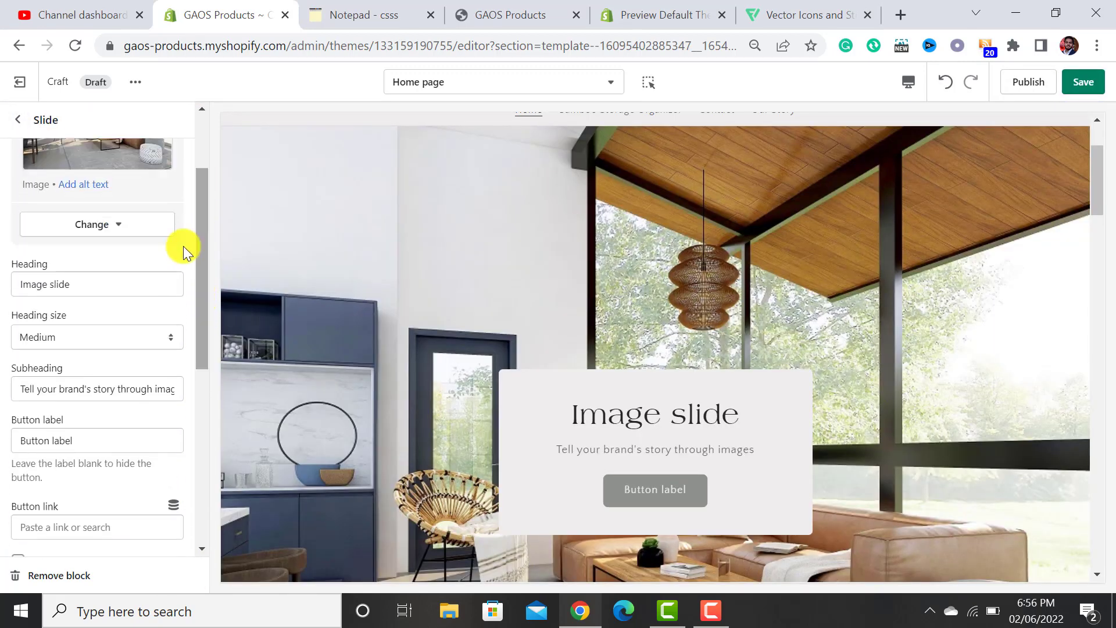
left_click(89, 289)
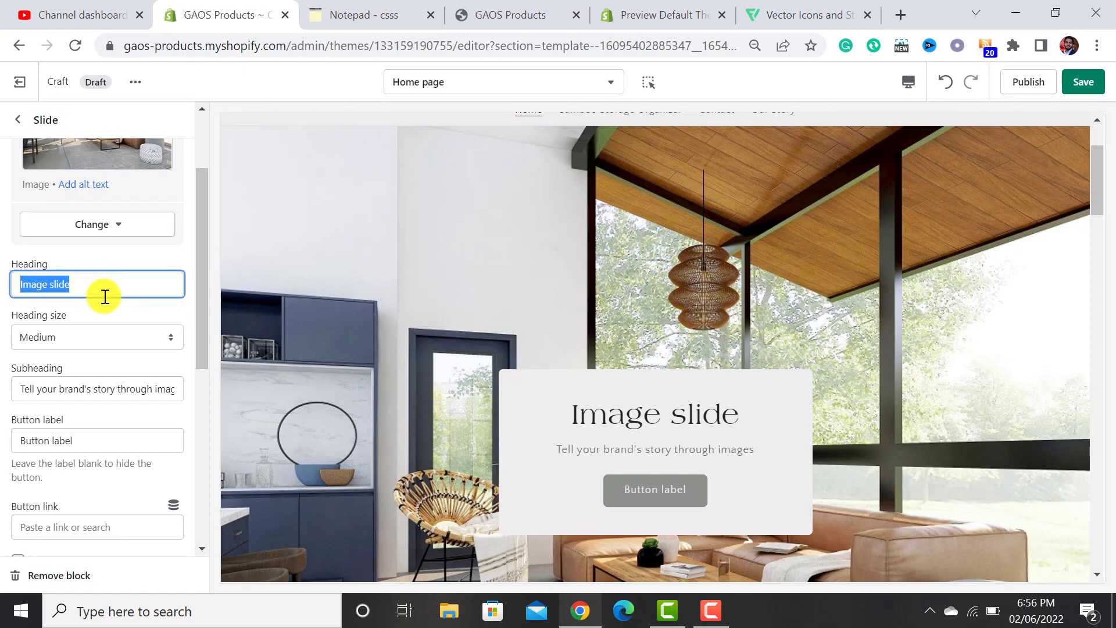
scroll(104, 297, "down", 2)
left_click(87, 304)
key("ctrl+a")
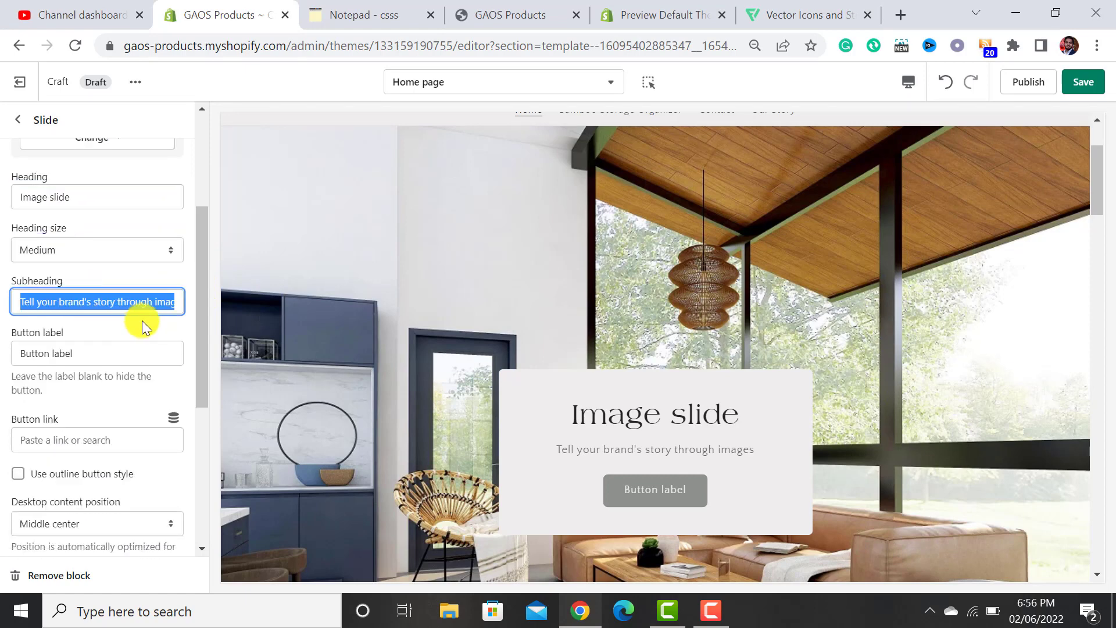
left_click(623, 453)
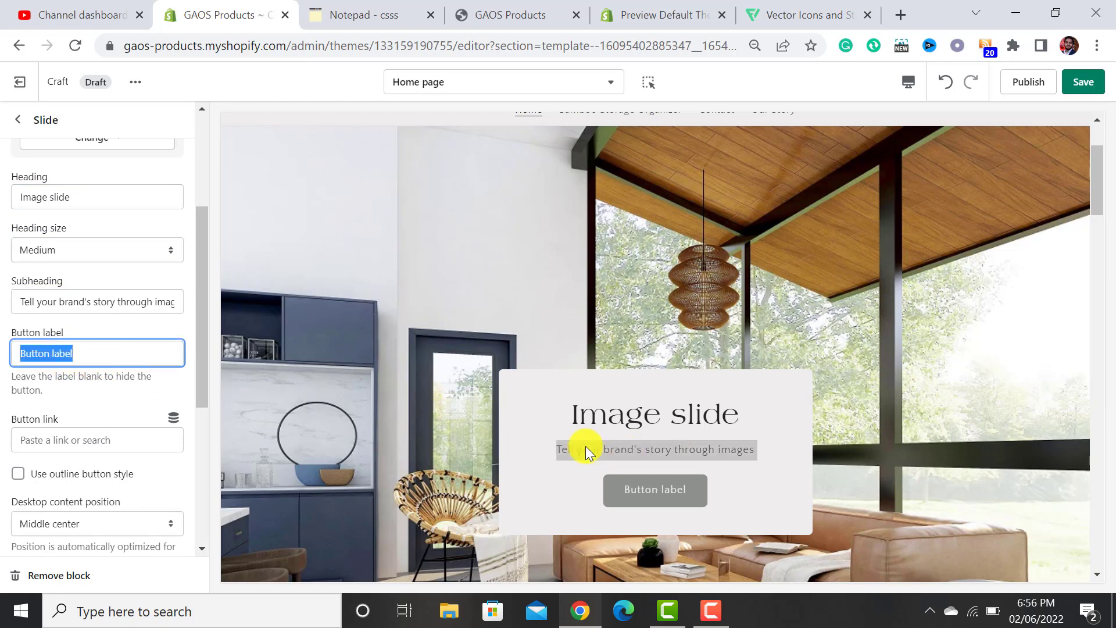
scroll(660, 481, "down", 2)
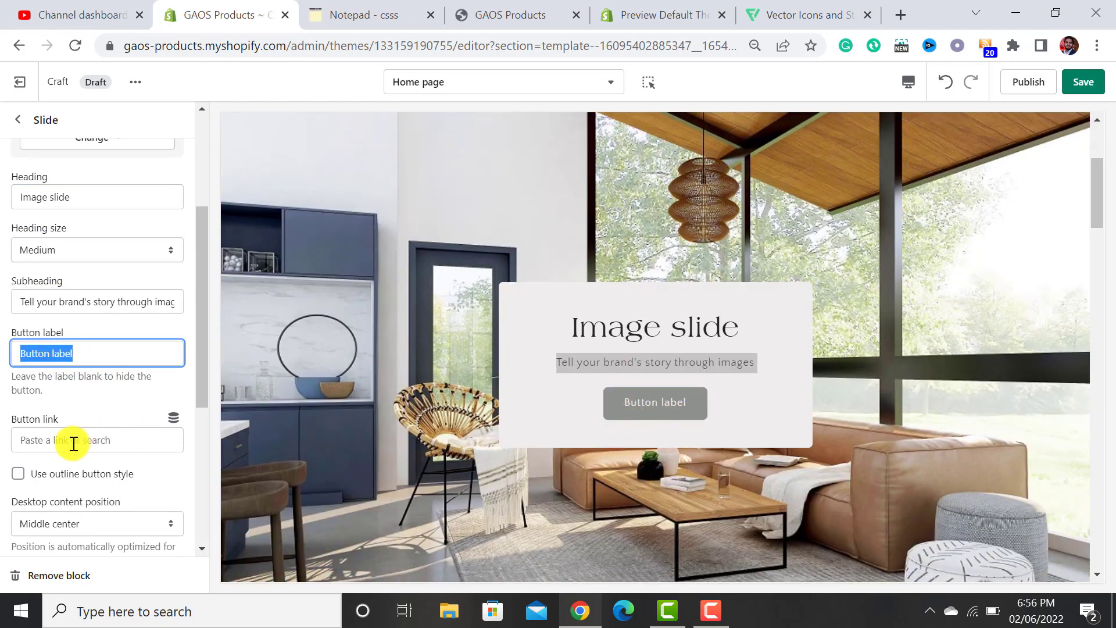
Link the first slide's button to the Bamboo Ziplock Bag product
left_click(74, 444)
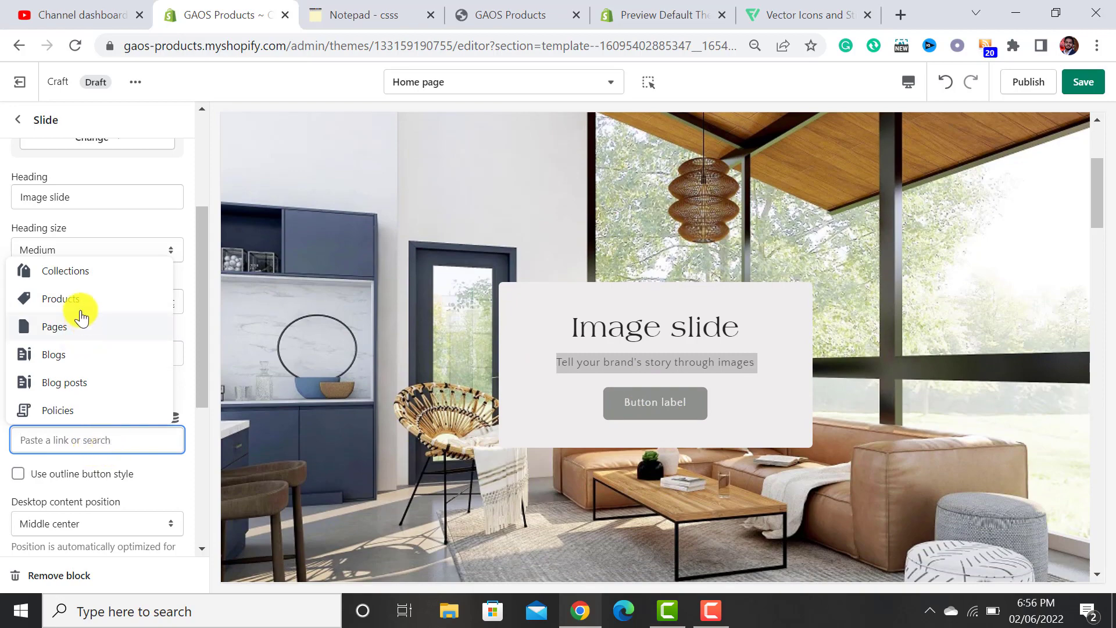
left_click(100, 295)
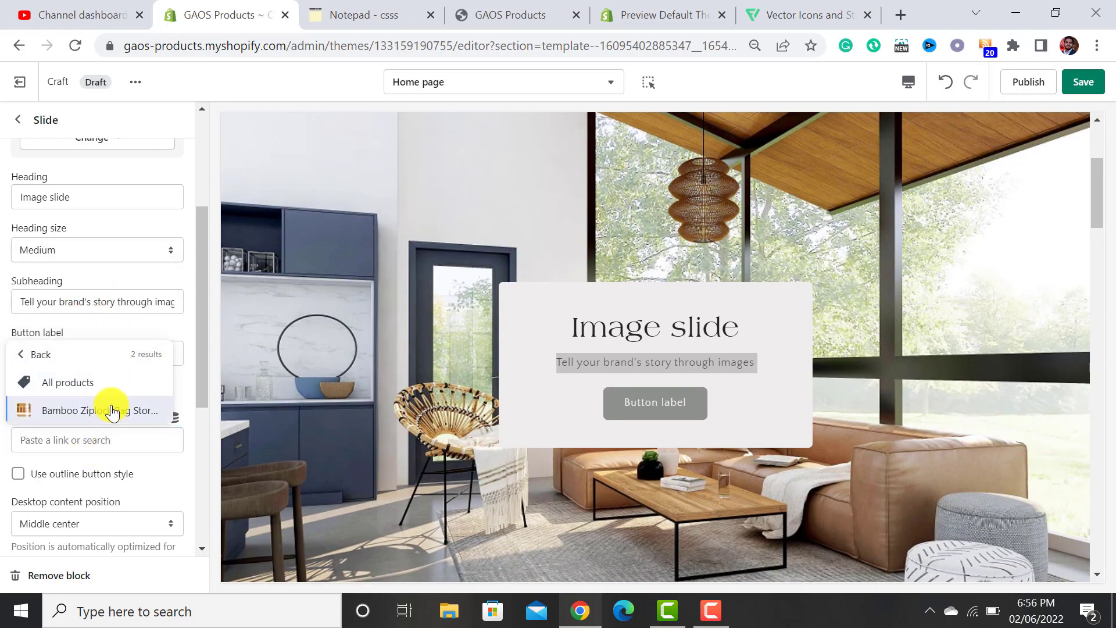
left_click(104, 407)
Turn off the first slide's container on desktop, then return to the section list and collapse the Slideshow section
scroll(166, 411, "down", 4)
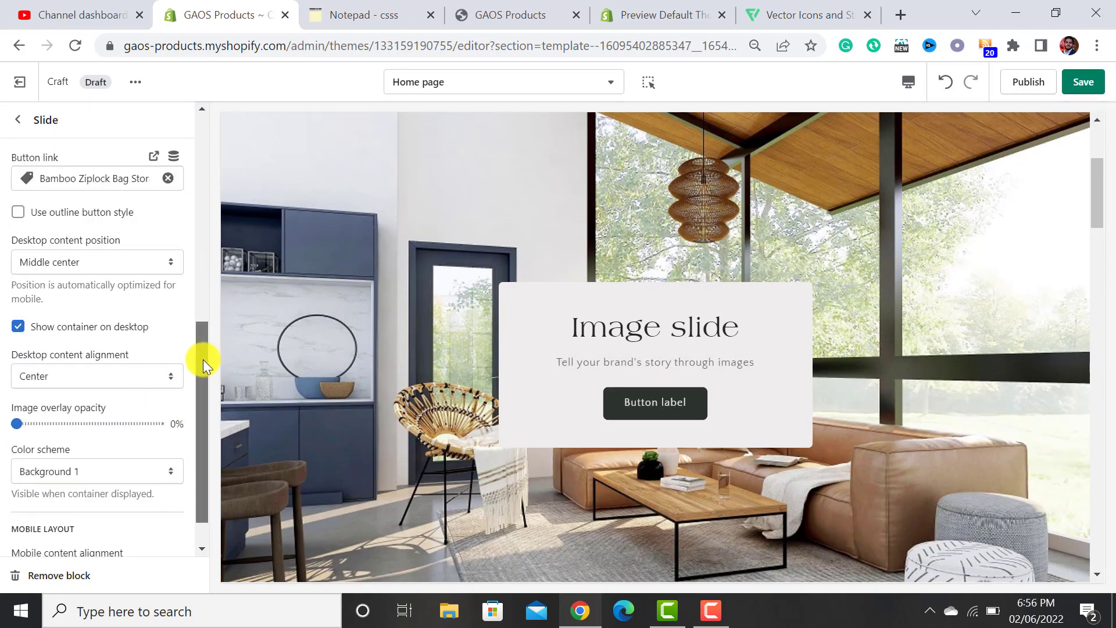
scroll(194, 384, "down", 1)
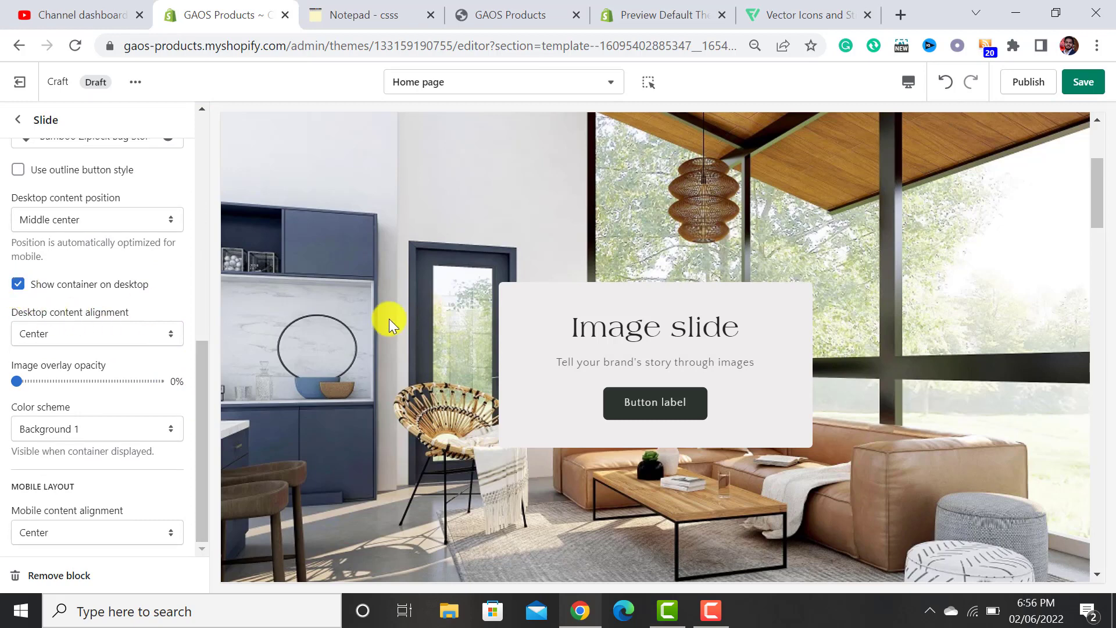
left_click(18, 285)
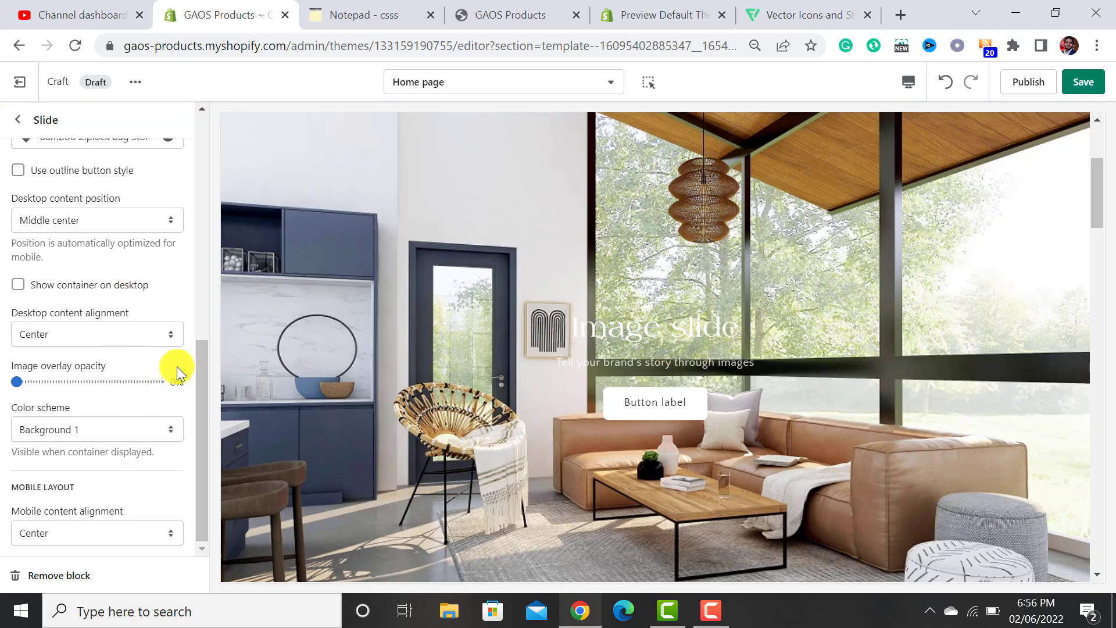
left_click(18, 120)
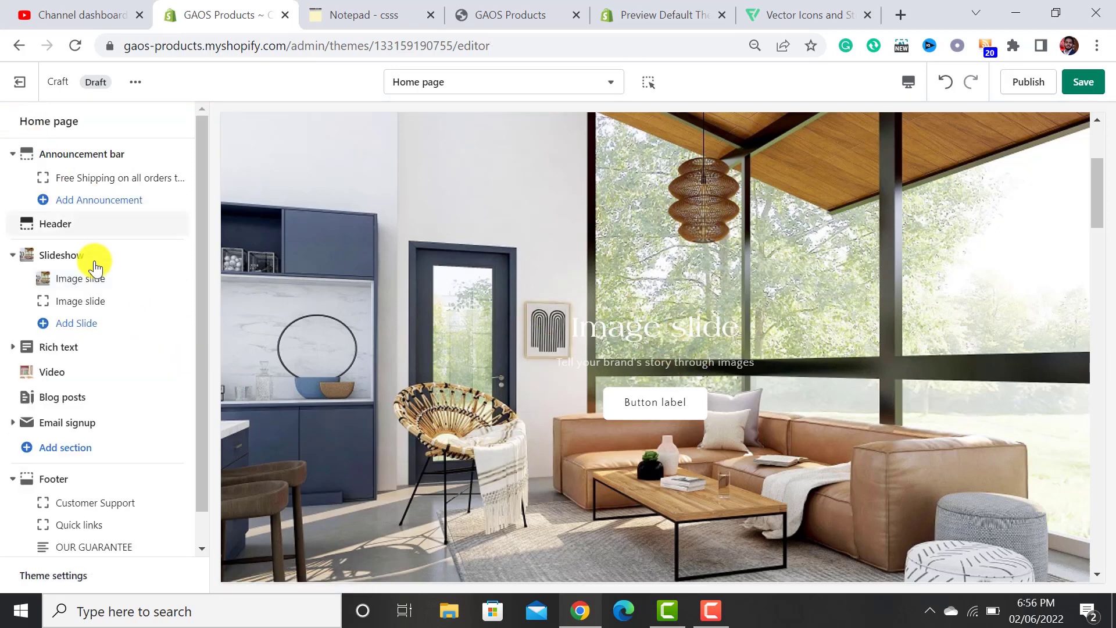
left_click(13, 254)
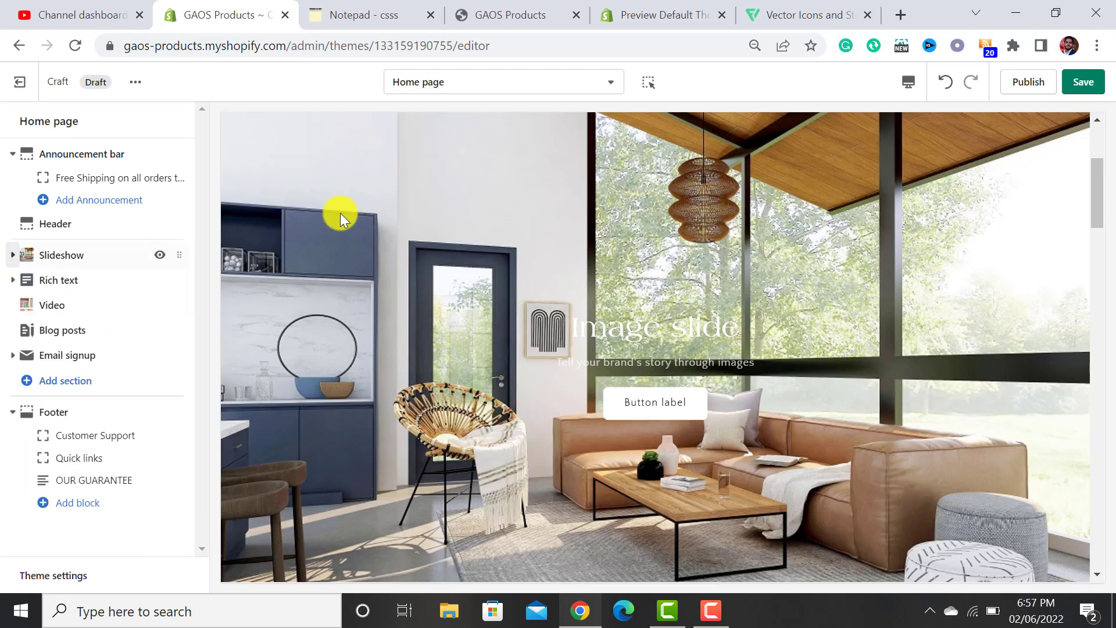
Switch the theme editor from the home page to the Default product template
left_click(607, 82)
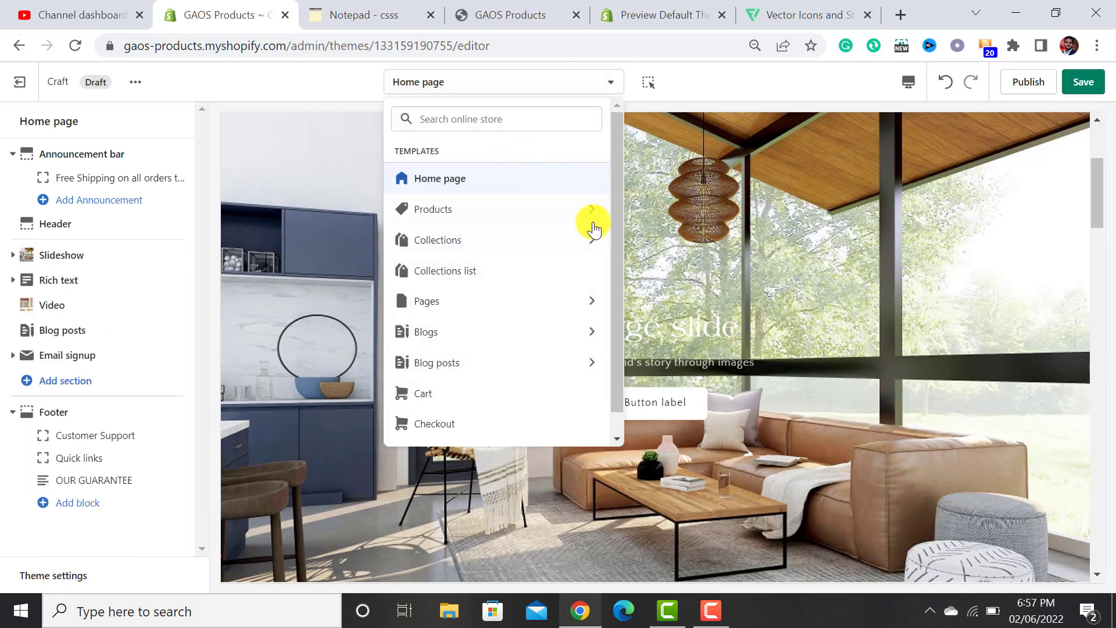
scroll(619, 189, "down", 1)
left_click(452, 186)
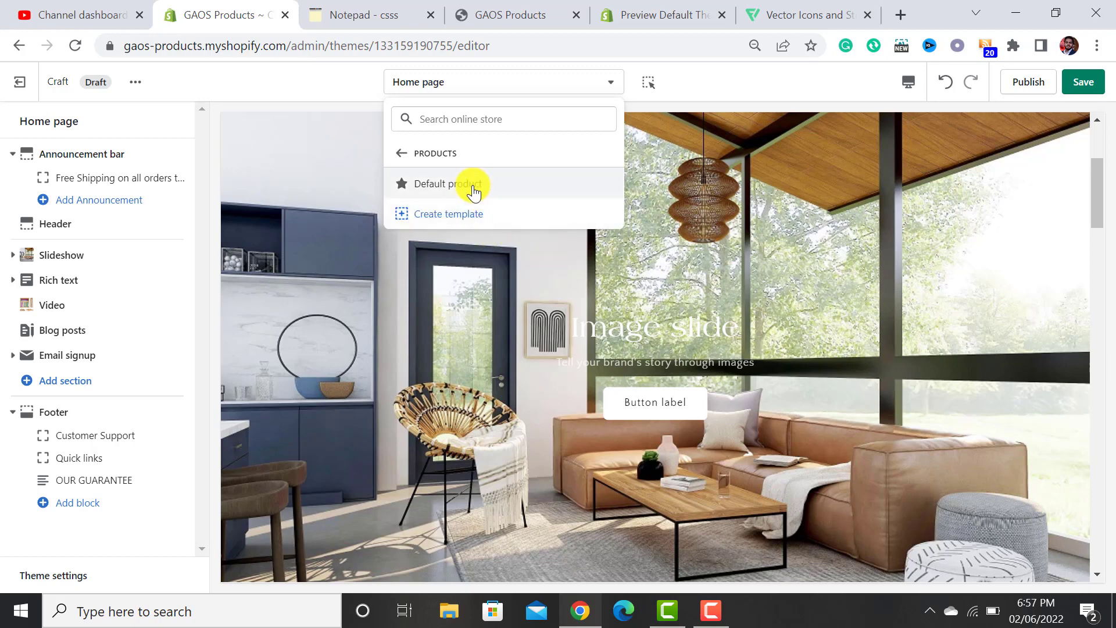
left_click(471, 184)
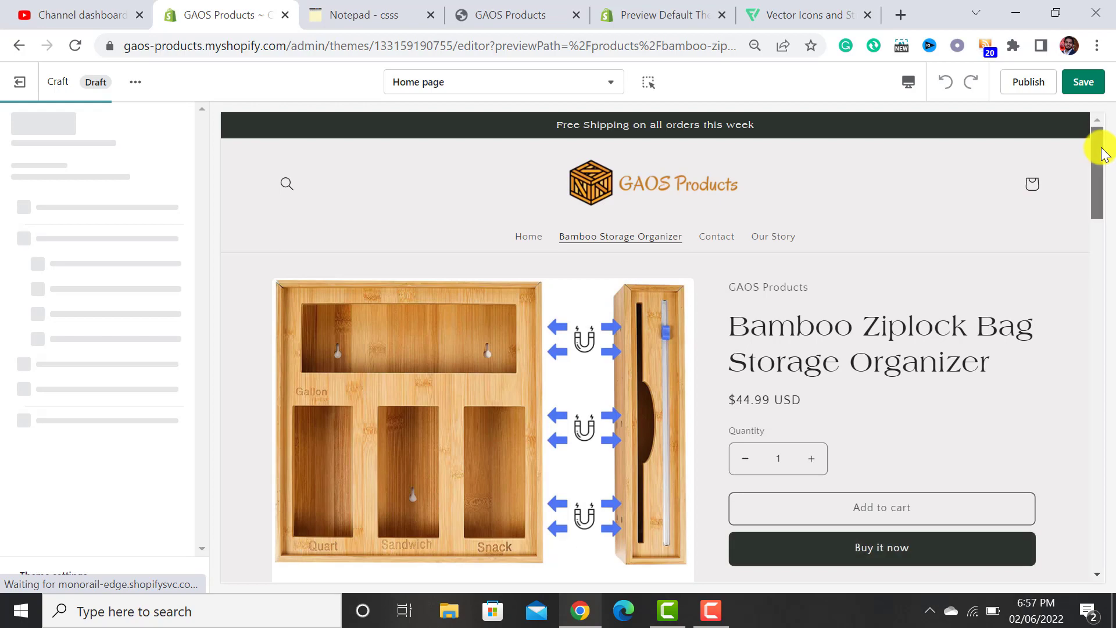
Move the vendor text block below the Title block in the Product information section and check the product page preview
left_click_drag(1103, 154, 1099, 224)
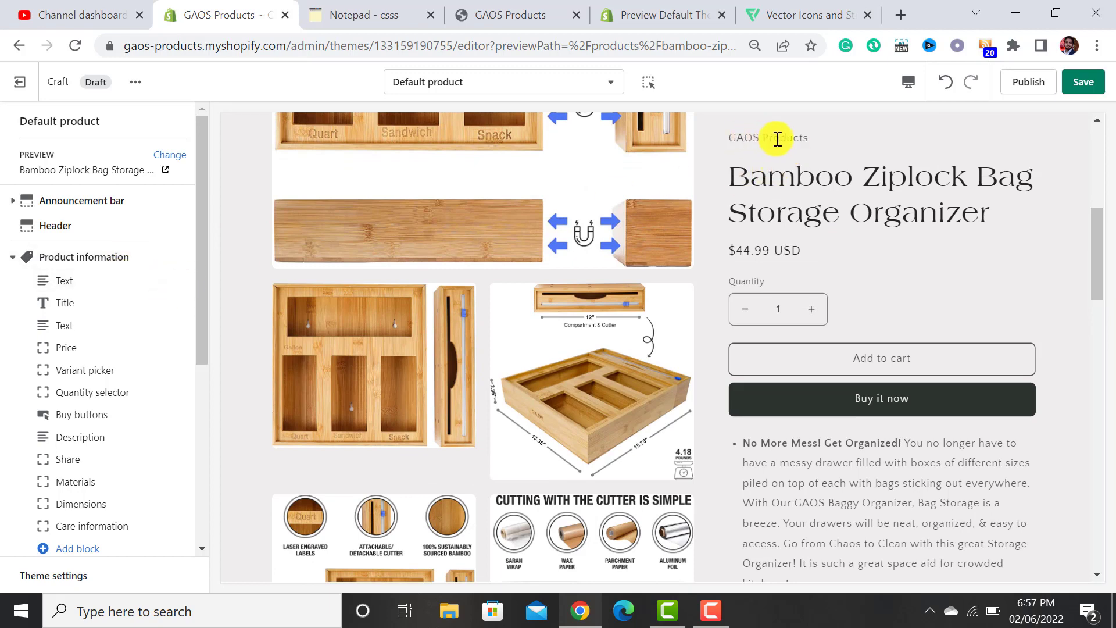
left_click_drag(184, 281, 168, 327)
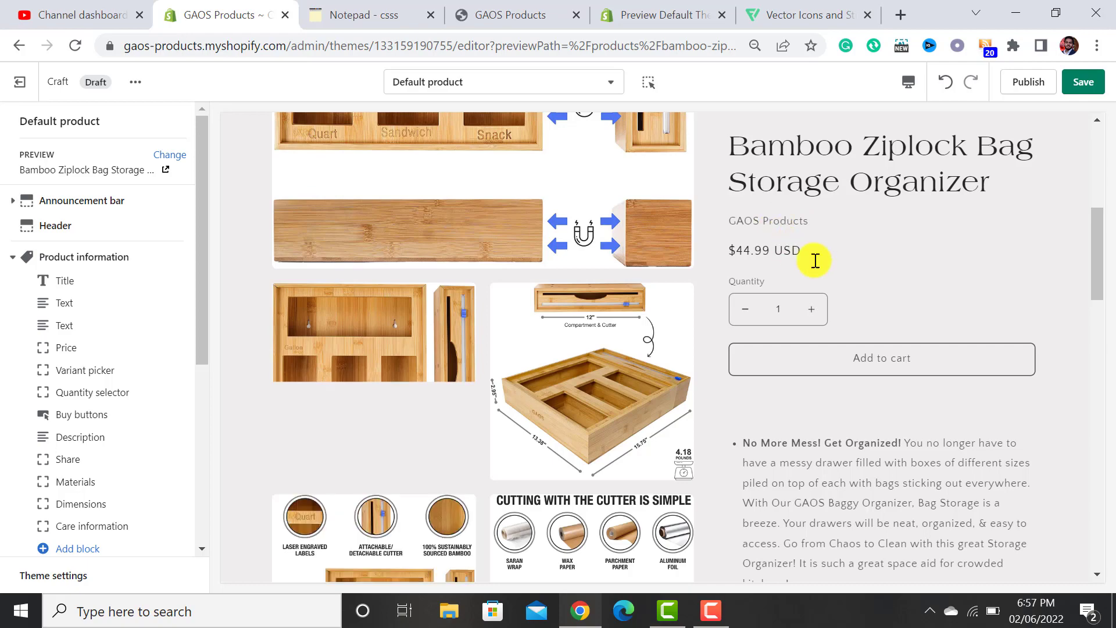
scroll(931, 285, "down", 2)
scroll(982, 299, "down", 8)
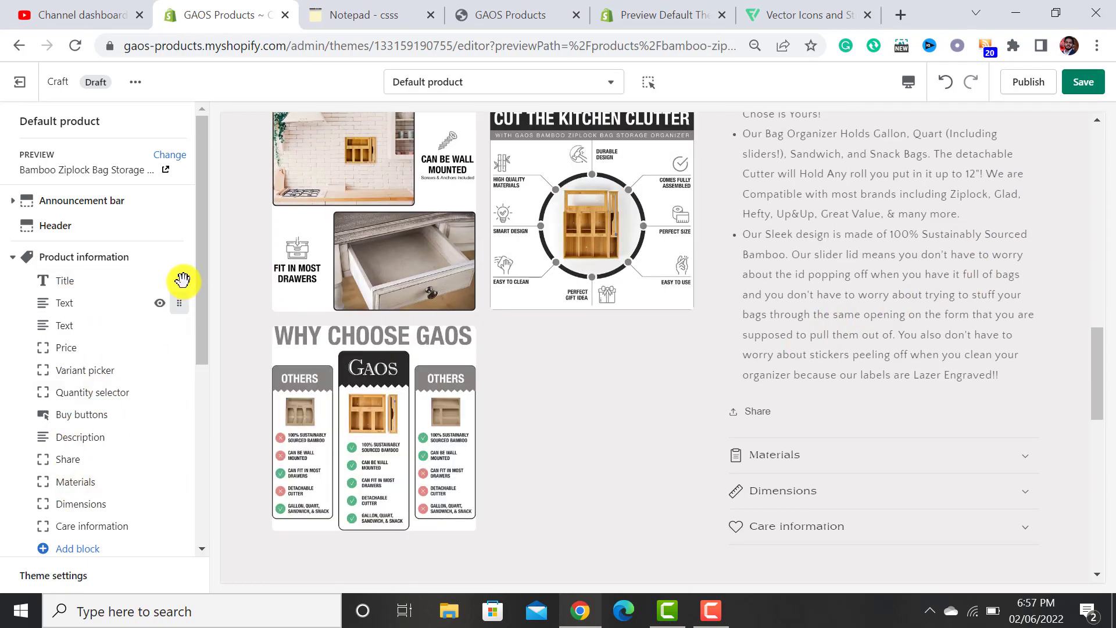
Check the collapsible rows in the product preview and remove the Materials and Dimensions rows from Product information
left_click_drag(198, 263, 211, 442)
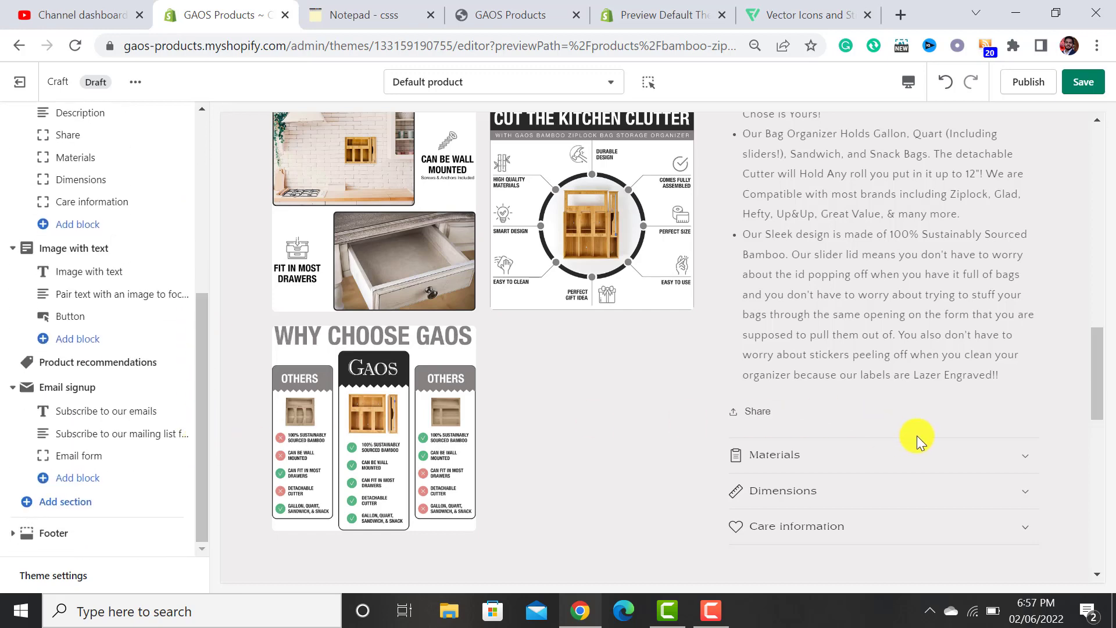
scroll(1029, 291, "down", 3)
left_click(1023, 285)
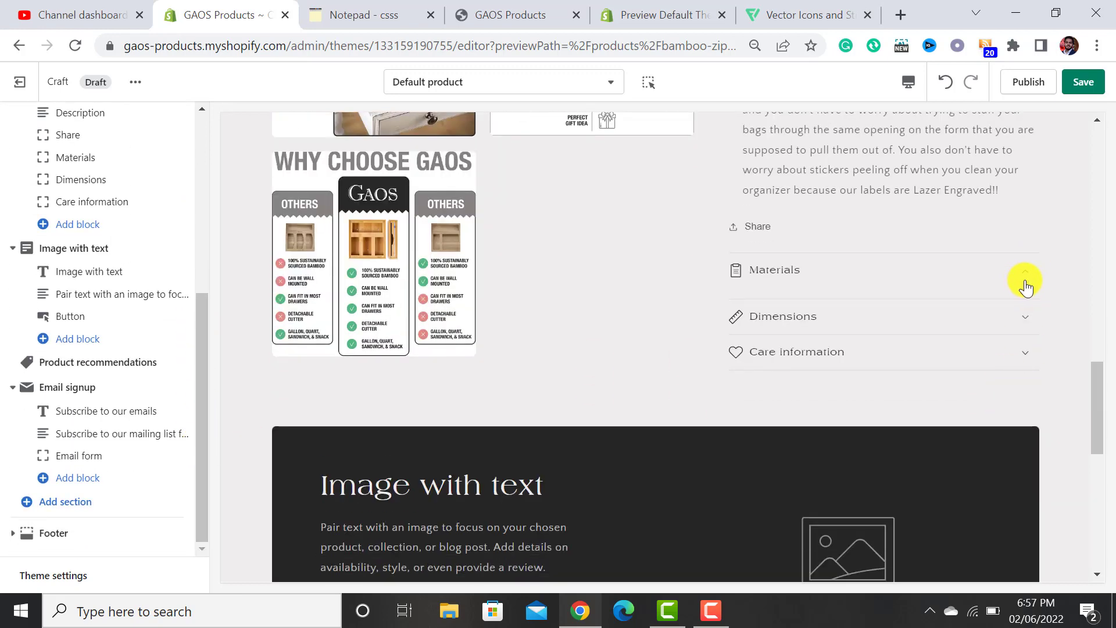
left_click(1022, 314)
left_click(1029, 354)
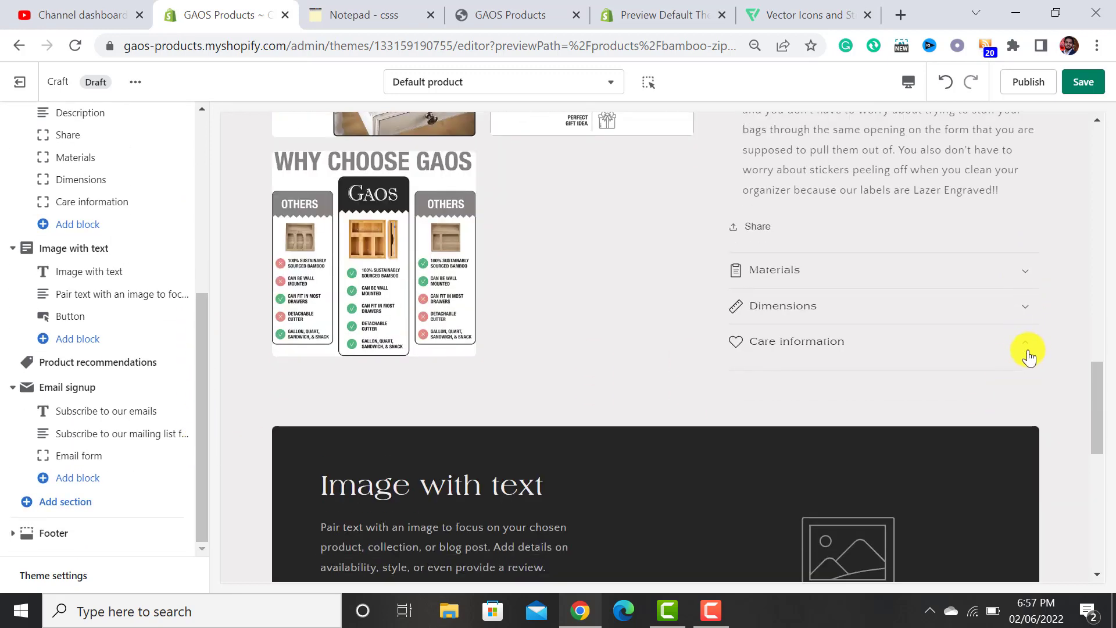
scroll(120, 292, "up", 2)
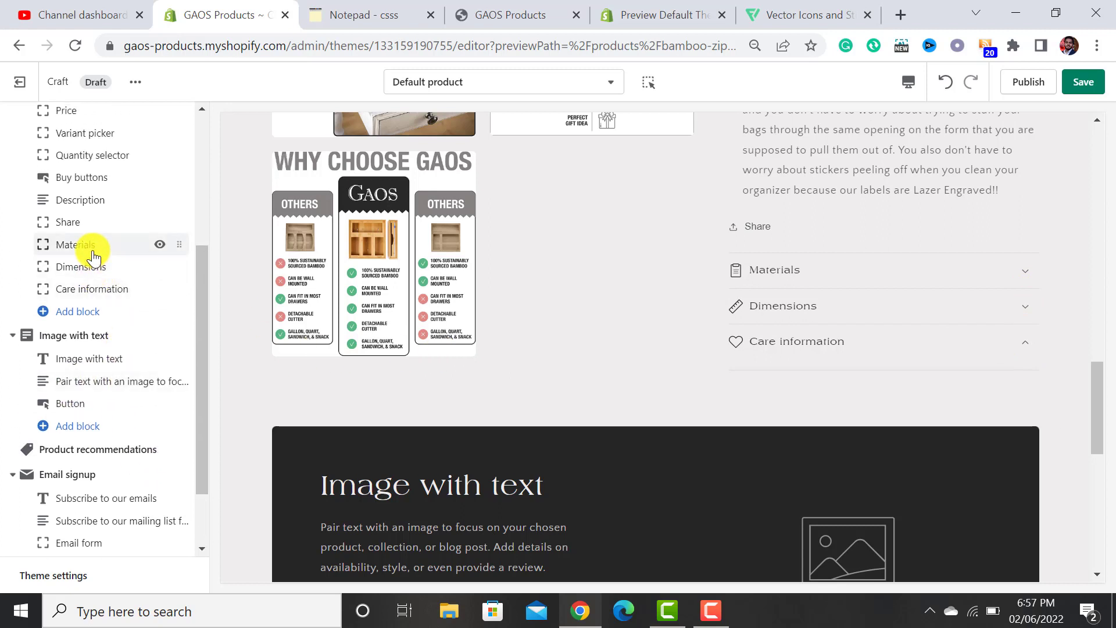
left_click(89, 245)
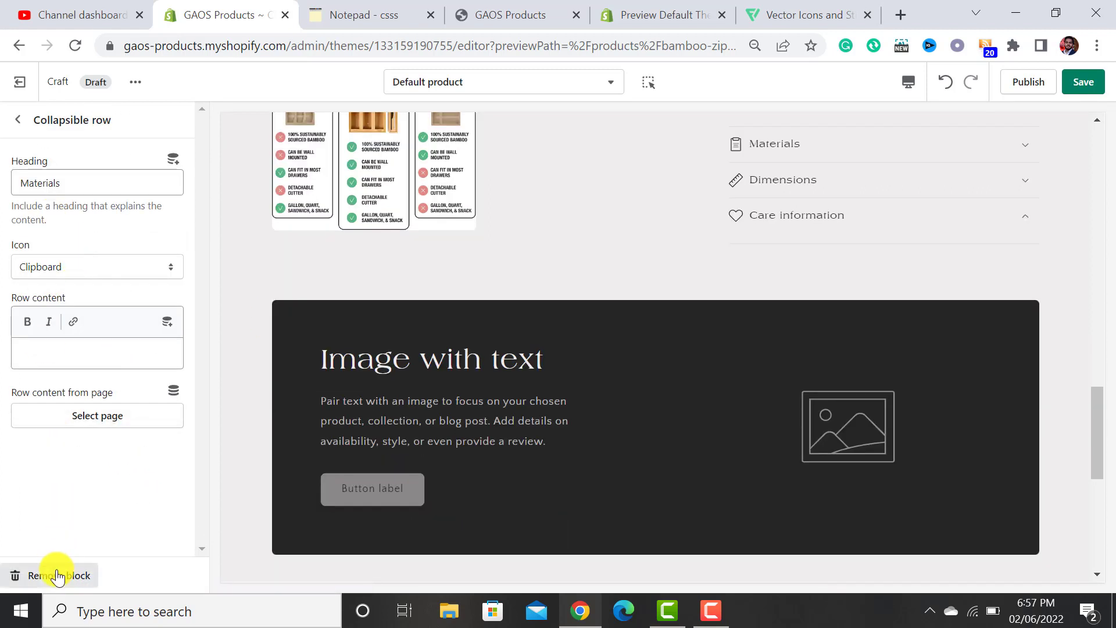
left_click(57, 576)
left_click(82, 242)
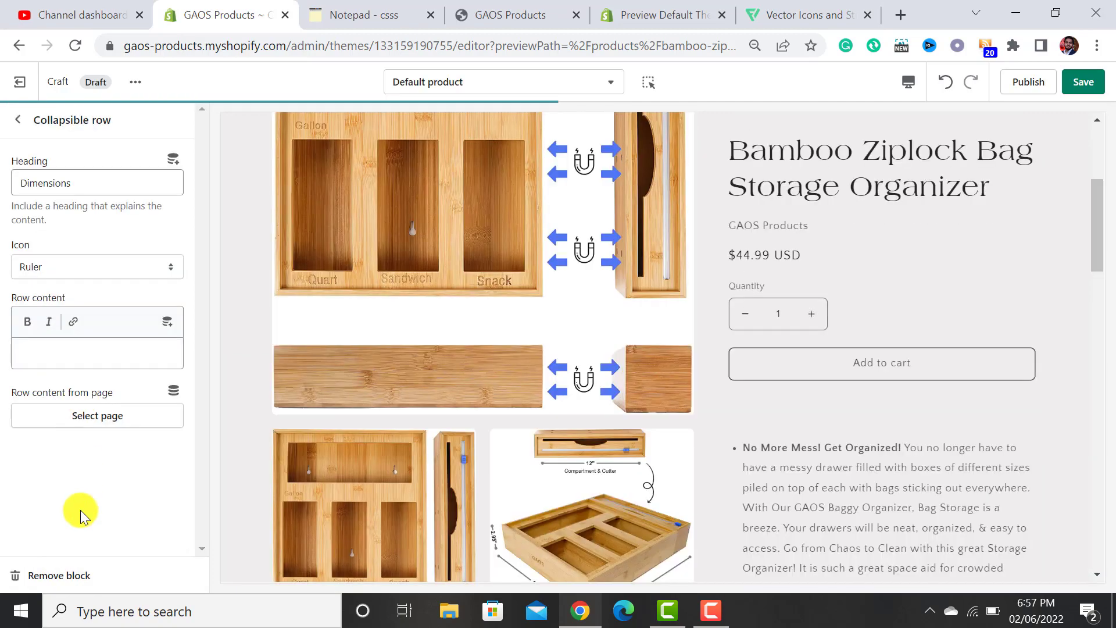
left_click(75, 572)
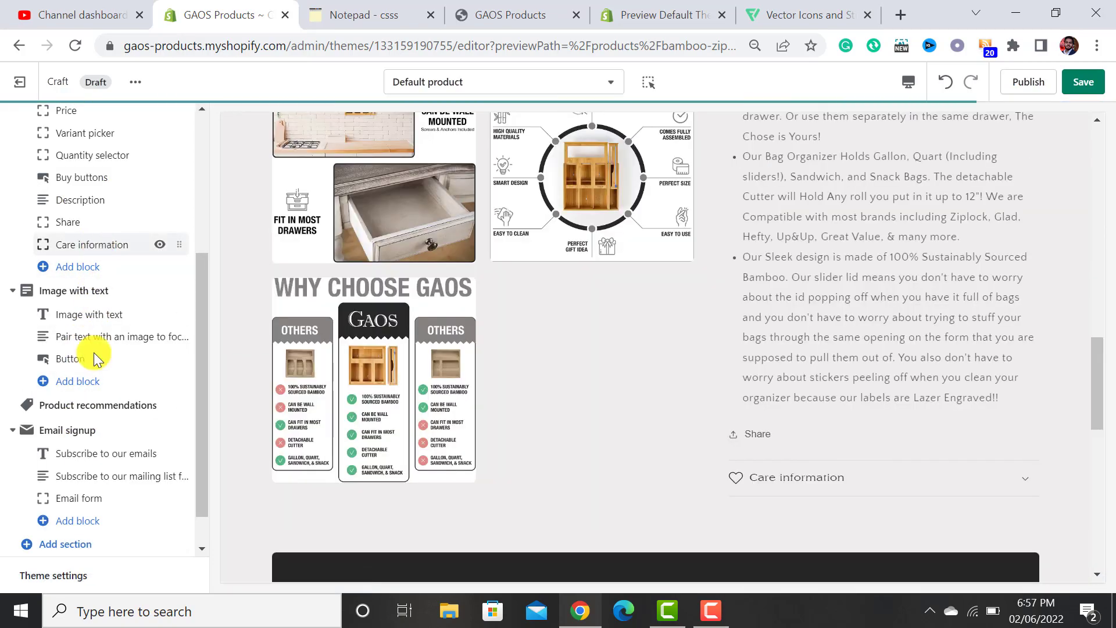
Try removing the Care information row, review the product page without it, and undo the removal
left_click(92, 244)
left_click(67, 573)
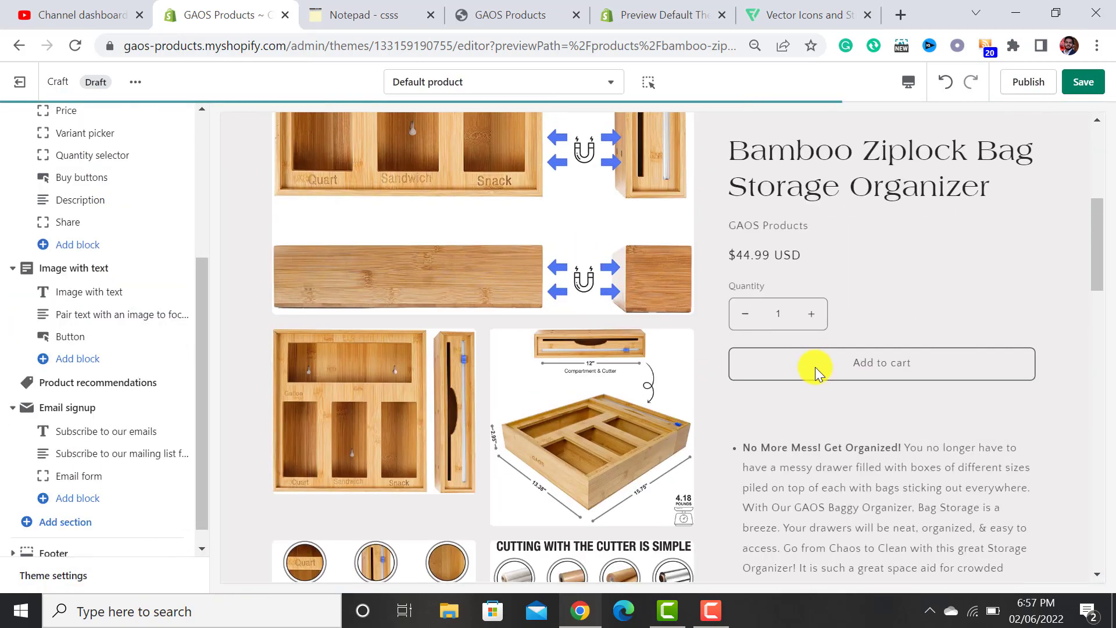
scroll(816, 368, "down", 10)
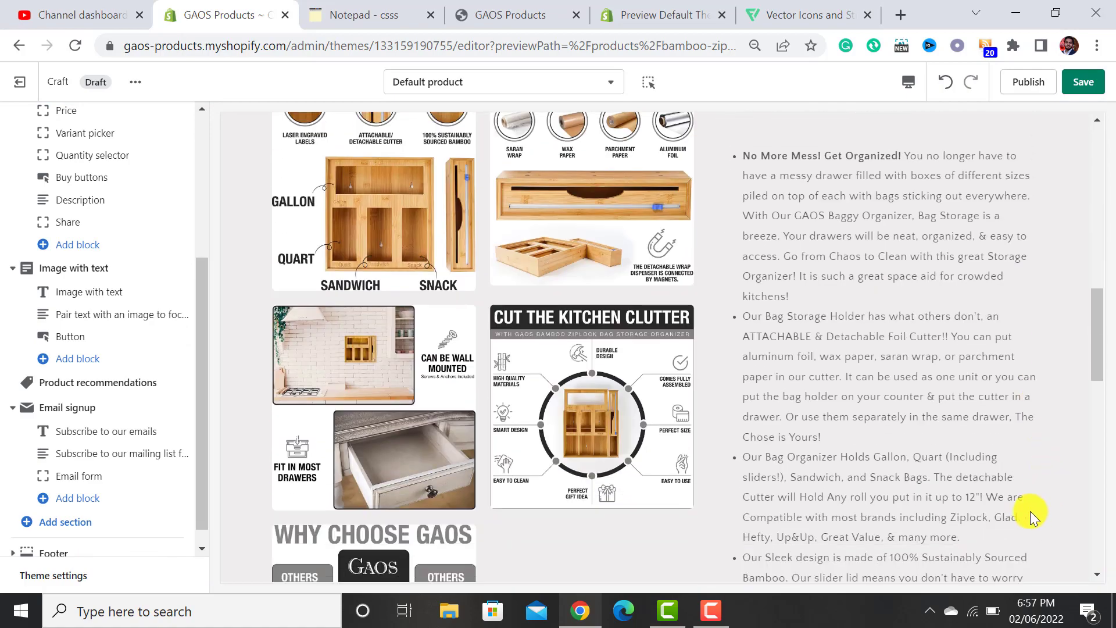
scroll(1031, 511, "down", 5)
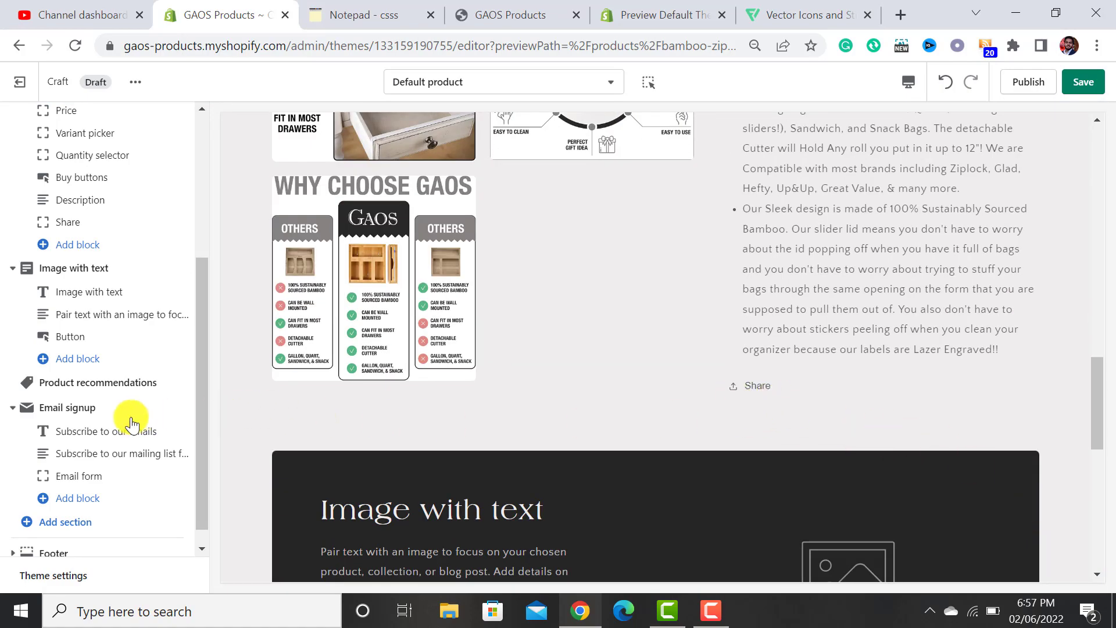
left_click(947, 82)
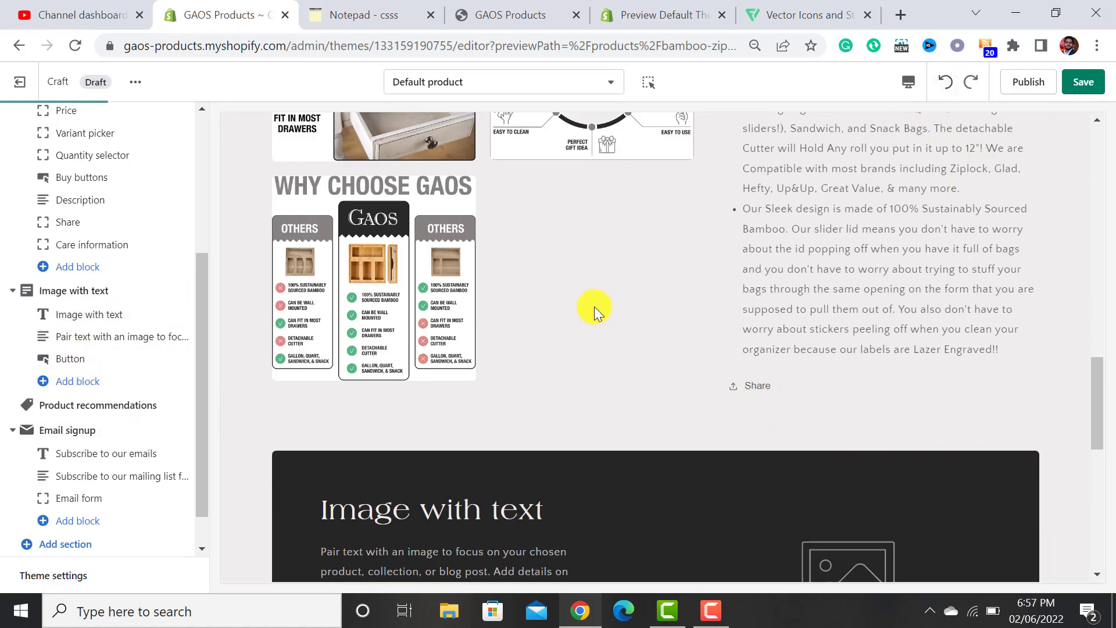
Expand the Care information row in the preview to check it and remove that row from Product information
left_click(88, 246)
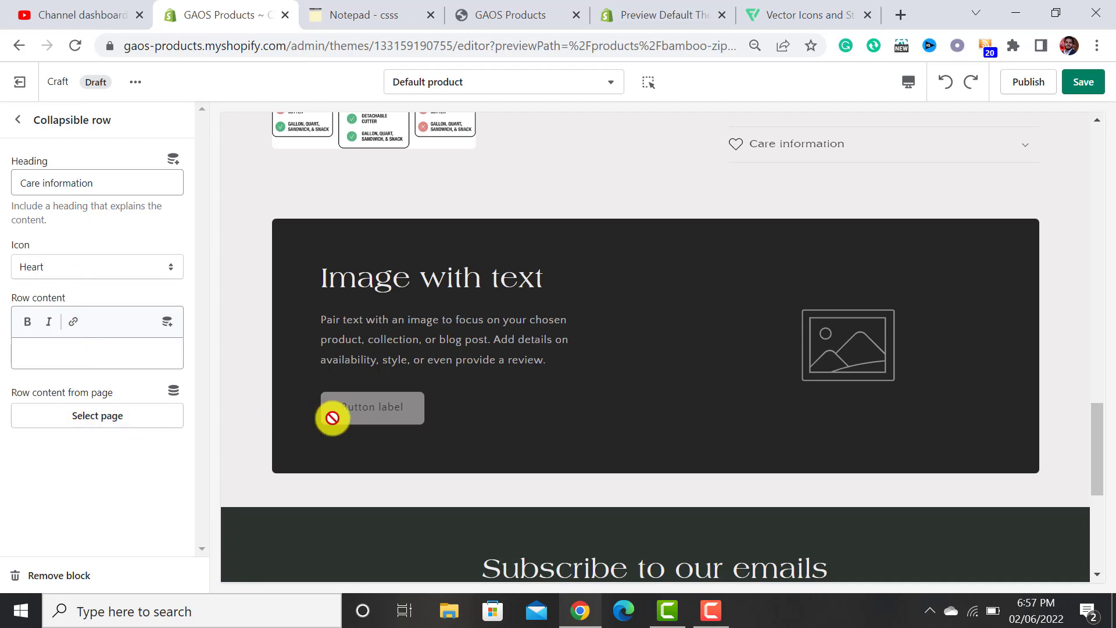
scroll(724, 384, "up", 3)
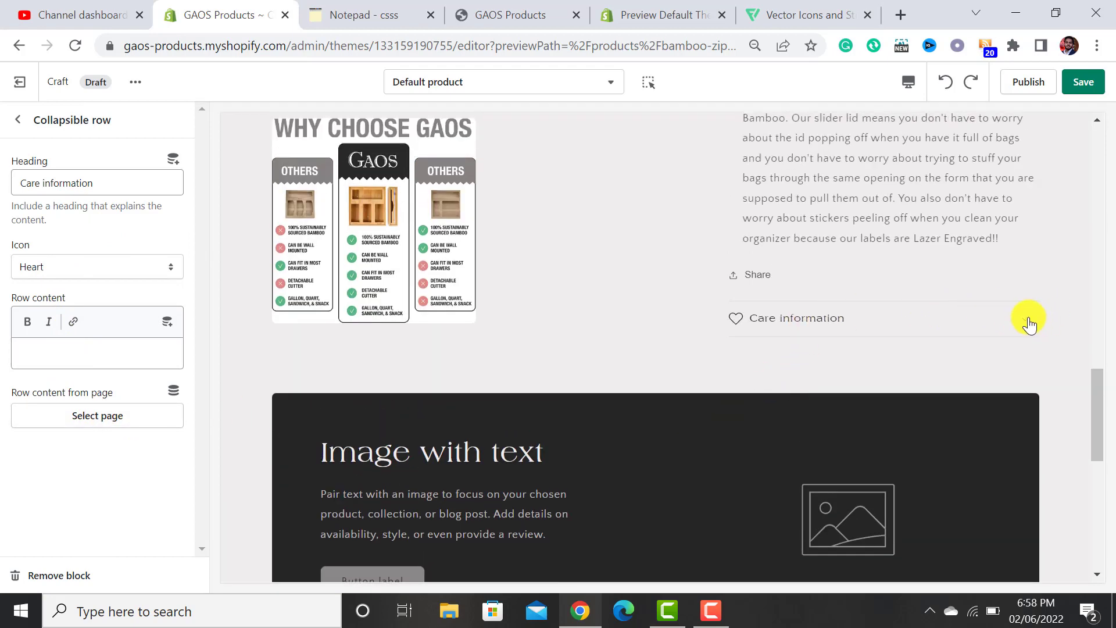
left_click(1030, 324)
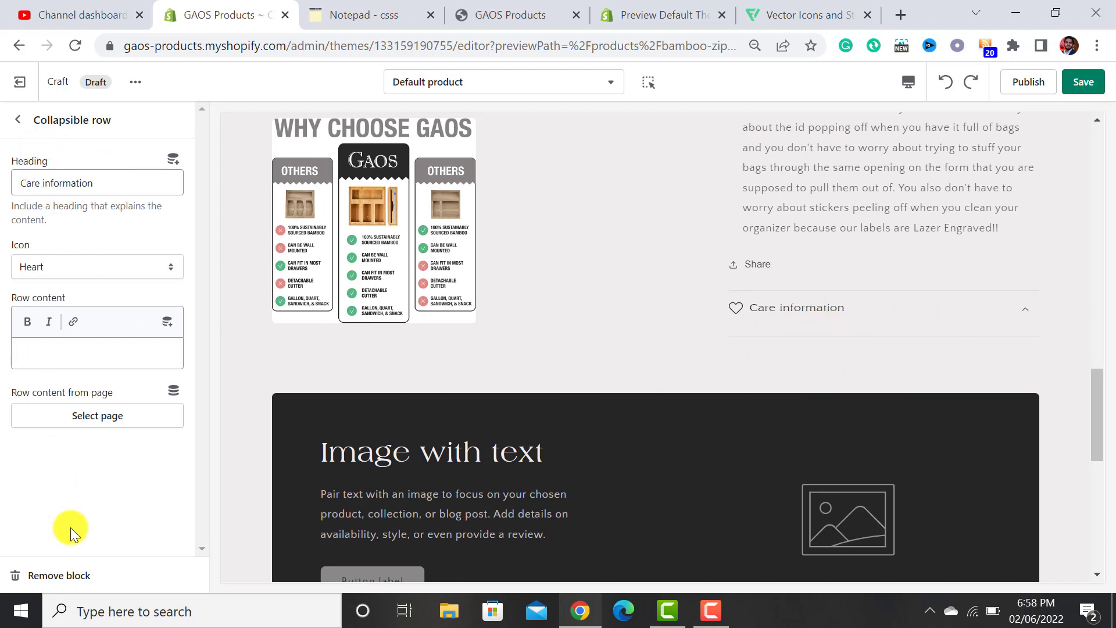
left_click(59, 576)
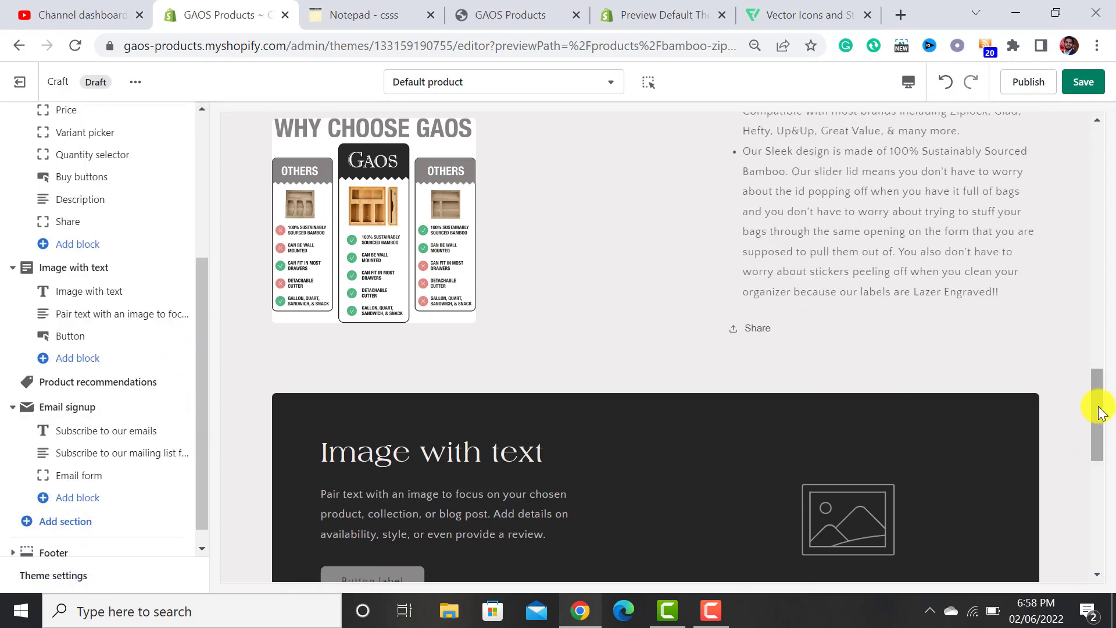
Hide the Image with text section on the Default product template and save the theme changes
left_click_drag(1102, 413, 1096, 440)
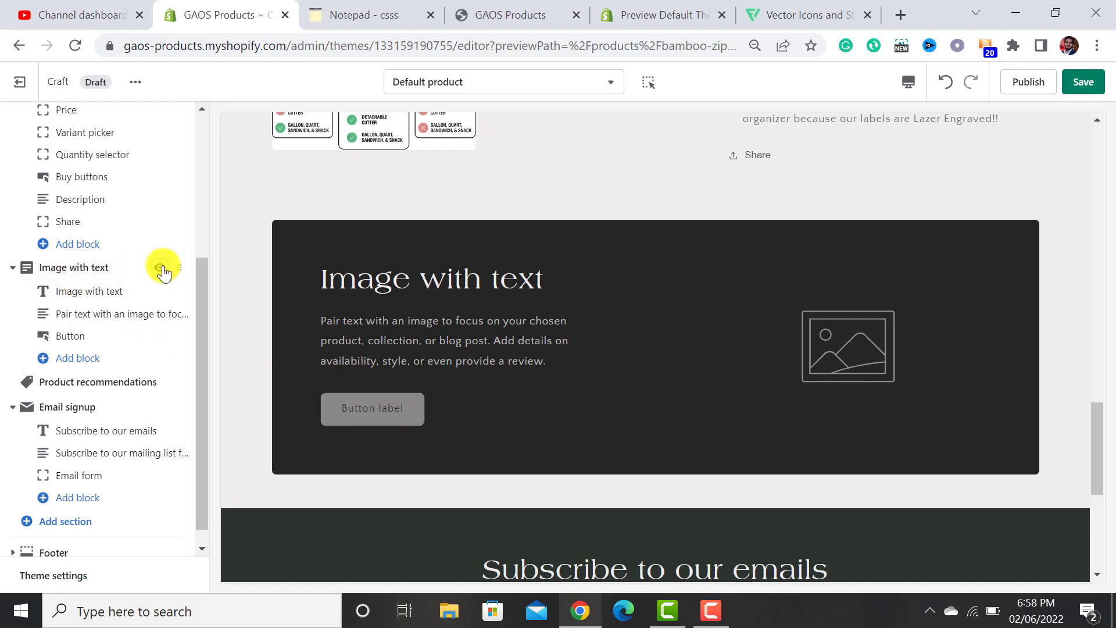
left_click(161, 270)
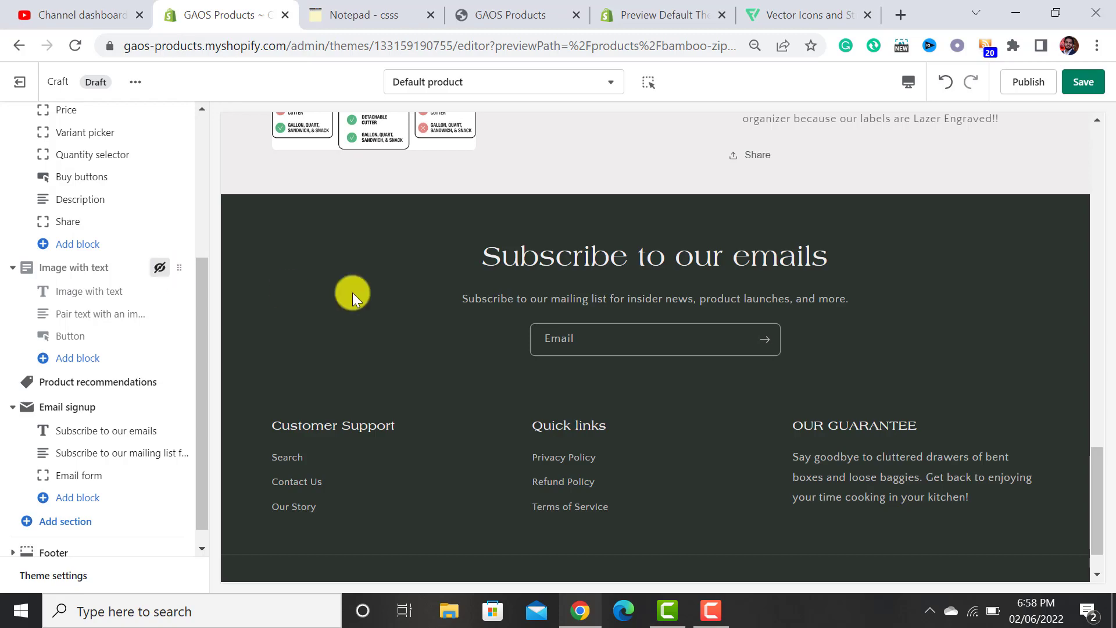
scroll(554, 324, "up", 10)
left_click(1075, 83)
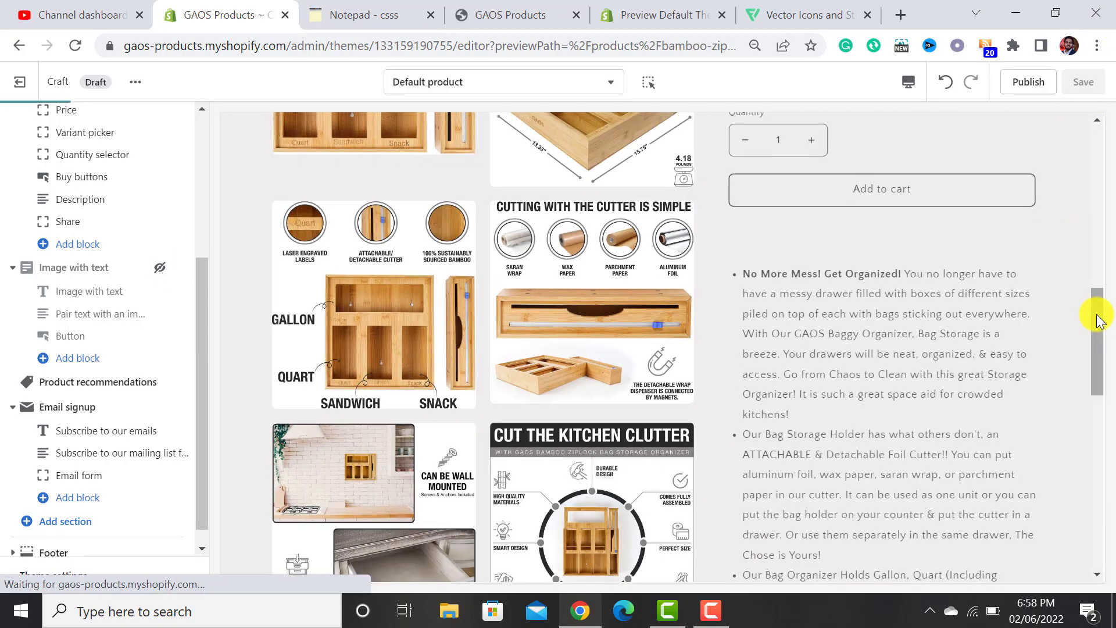
left_click_drag(1098, 317, 1096, 116)
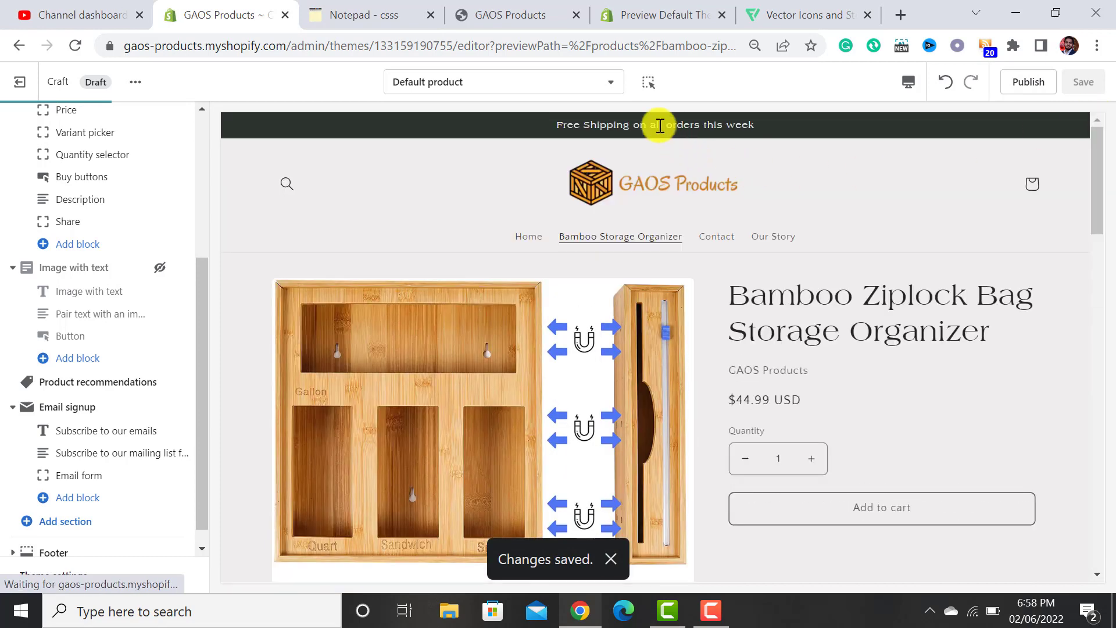
Switch to the Default page template and look through the Our Story page down to the email signup
left_click(588, 89)
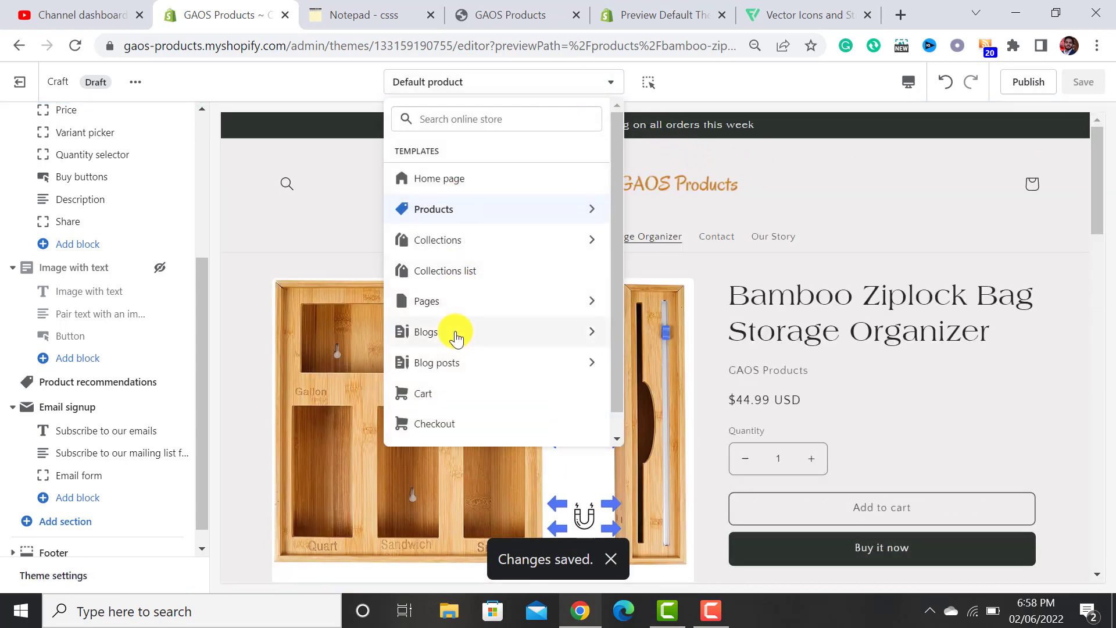
left_click(457, 300)
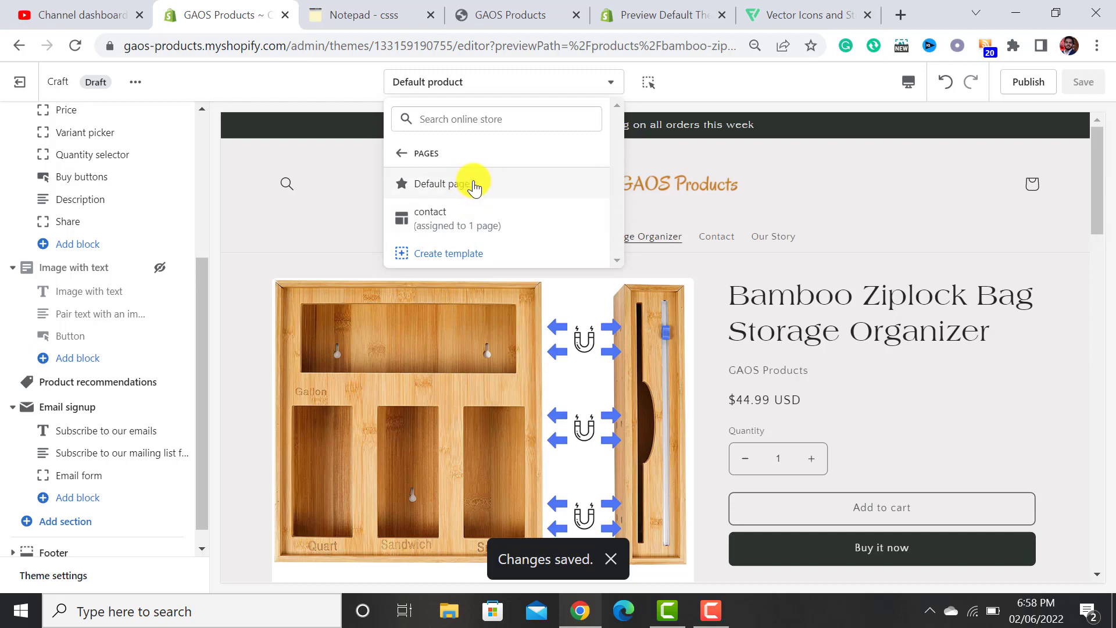
left_click(474, 185)
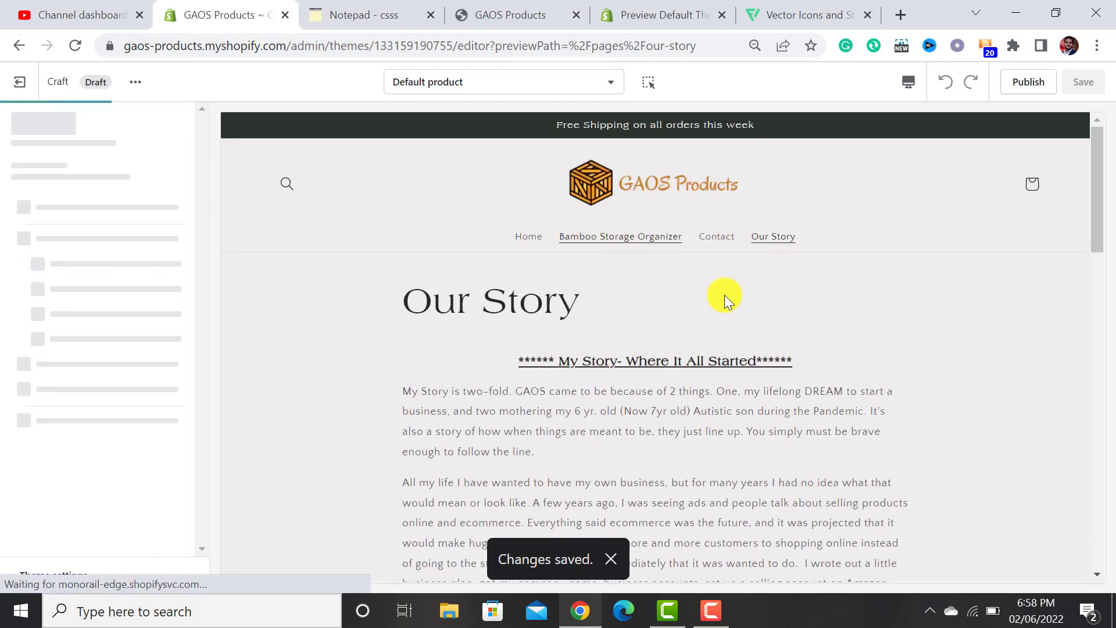
scroll(811, 325, "down", 5)
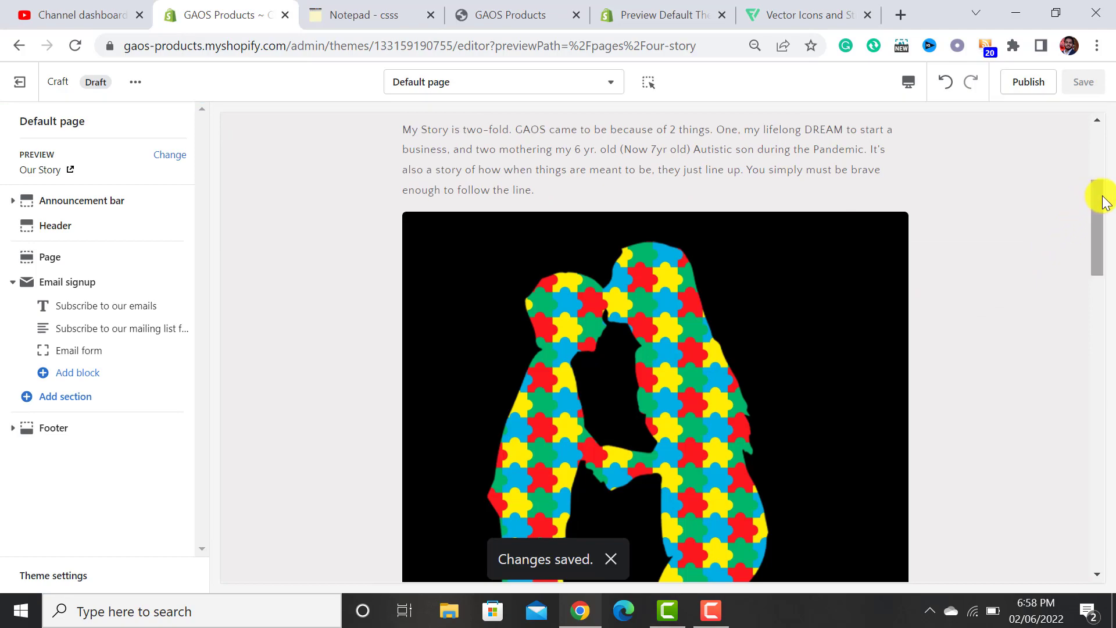
left_click_drag(1105, 201, 1080, 445)
Add a Featured product section to the Default page template
left_click(56, 399)
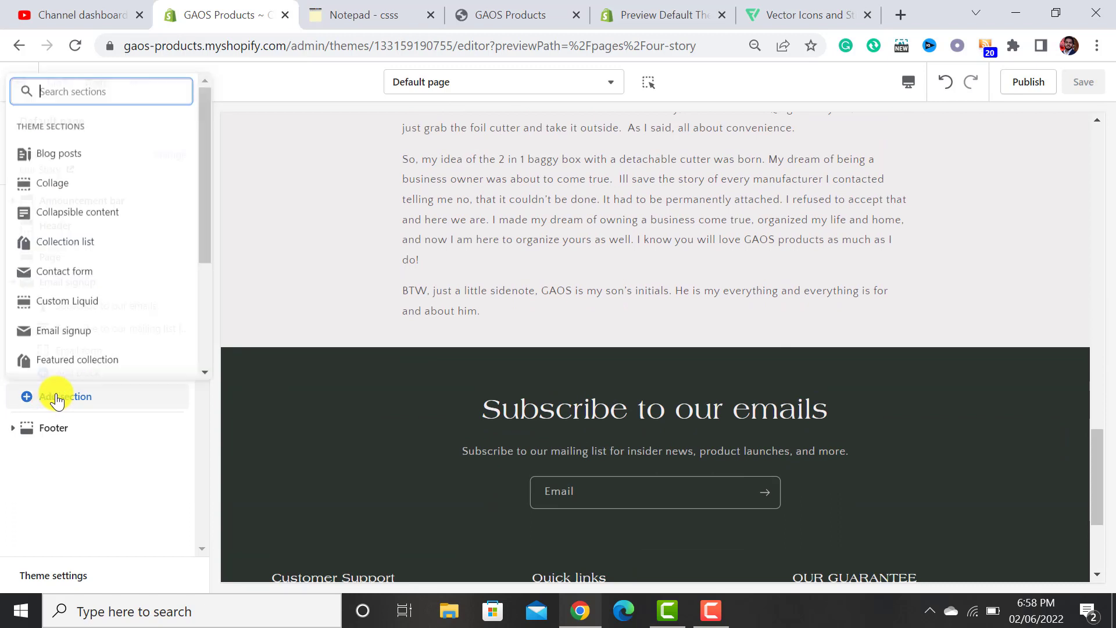
left_click_drag(204, 137, 197, 232)
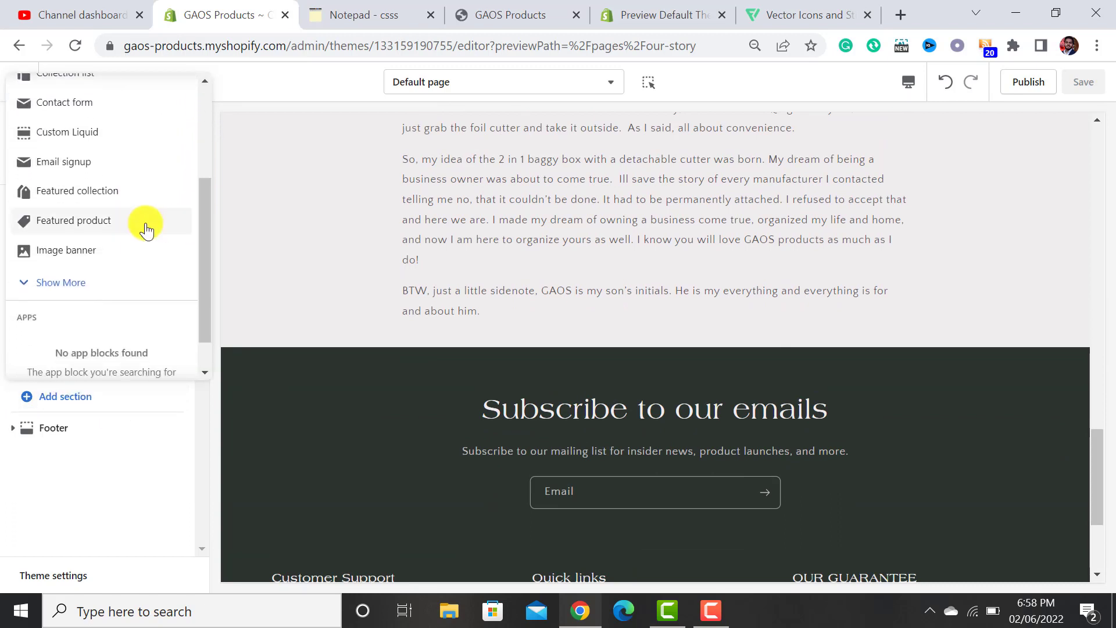
left_click(102, 224)
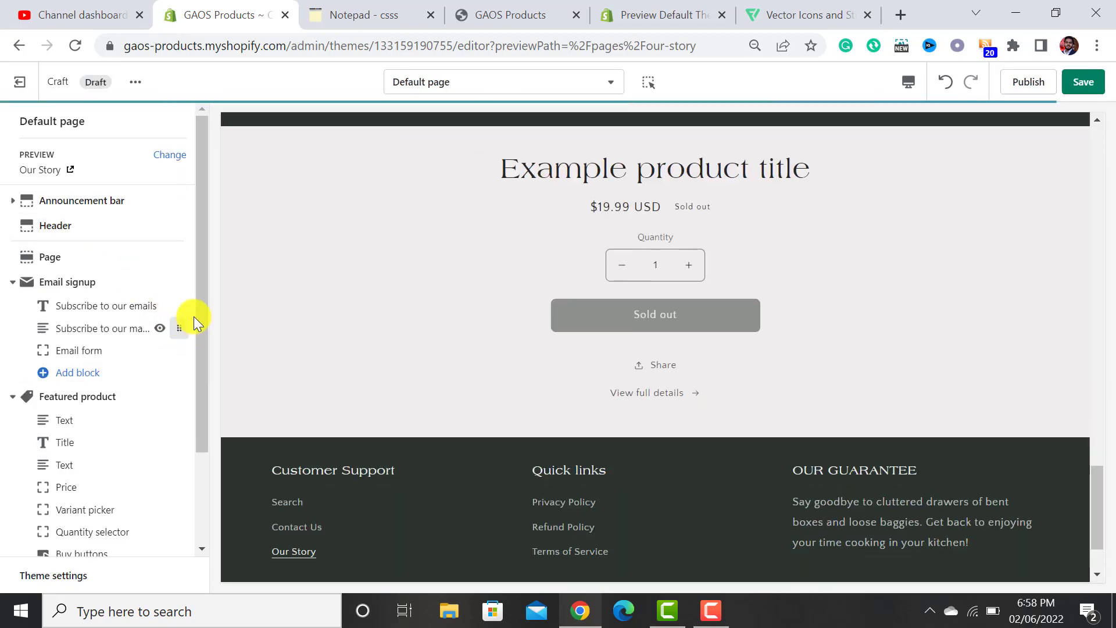
Collapse the Featured product section and move it between the Page and Email signup sections
scroll(551, 336, "up", 15)
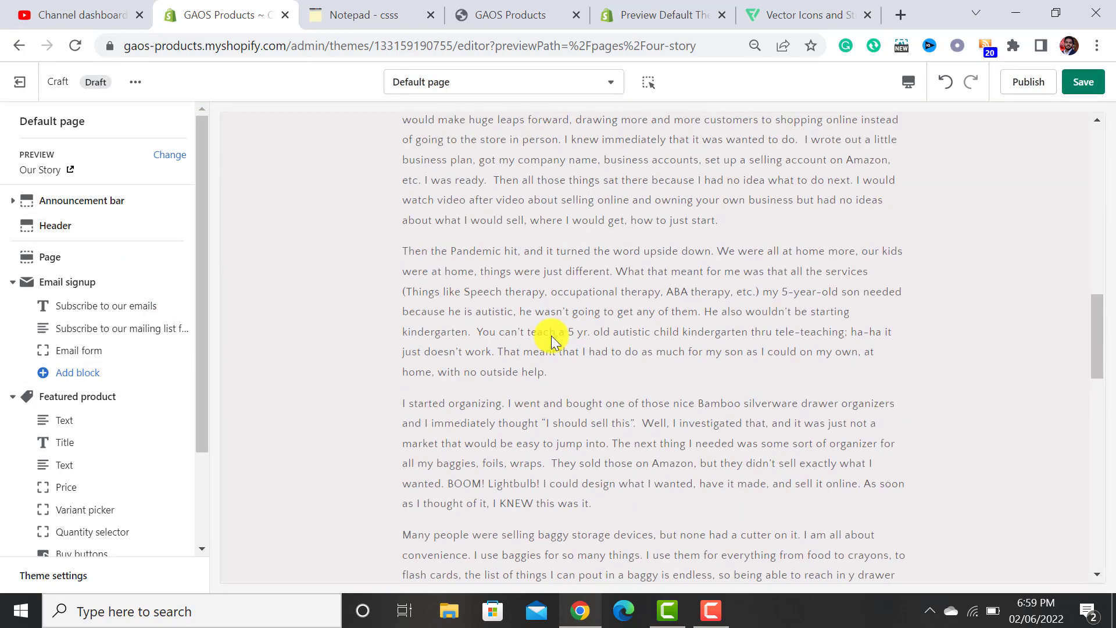
scroll(551, 336, "down", 5)
scroll(322, 313, "down", 3)
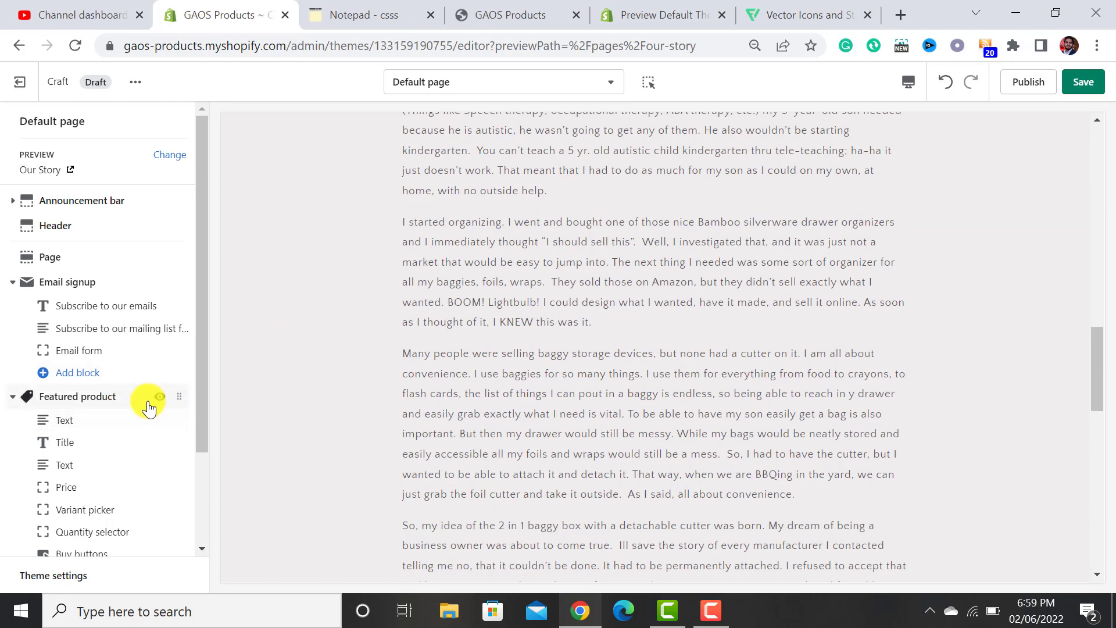
left_click(13, 396)
left_click_drag(169, 399, 76, 291)
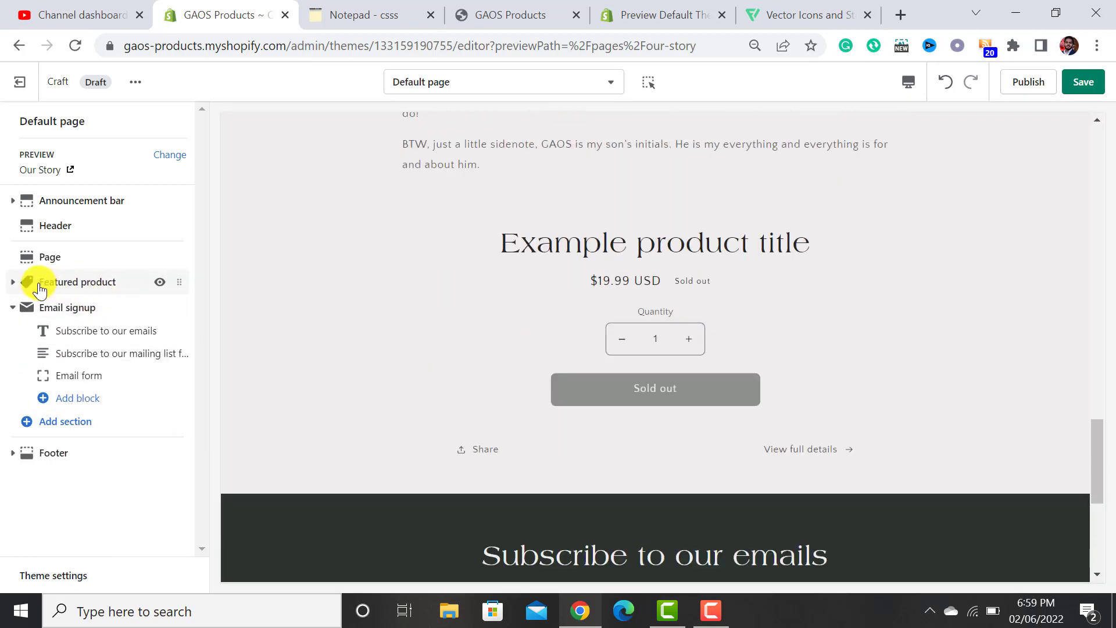
Assign the Bamboo Ziplock Bag Storage Organizer as the product shown in the Featured product section
left_click(16, 282)
left_click(72, 281)
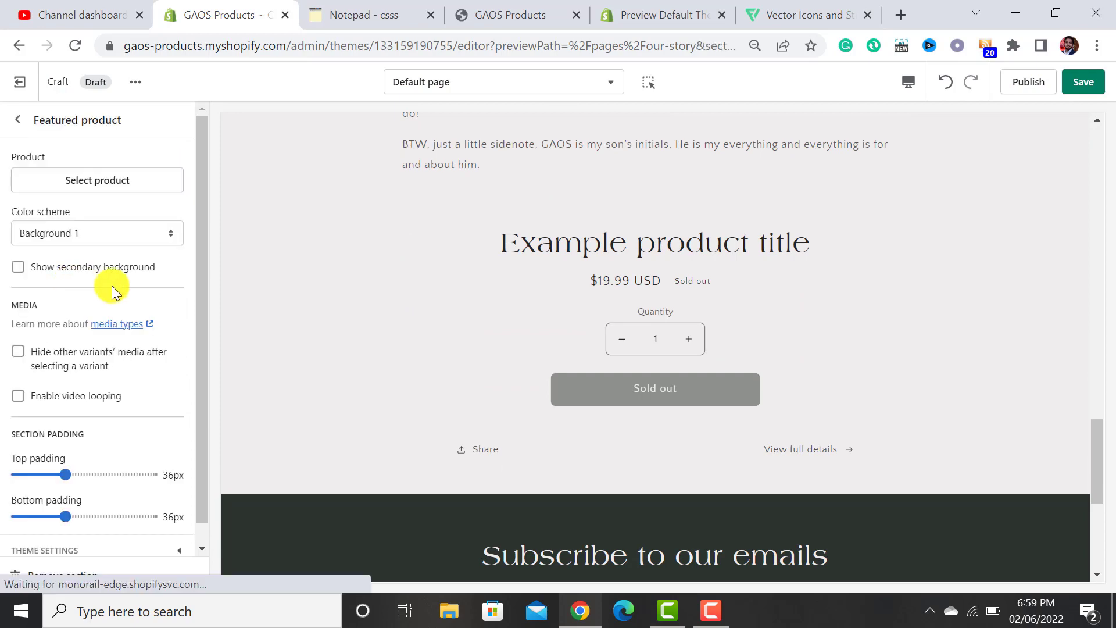
left_click(108, 178)
left_click(108, 238)
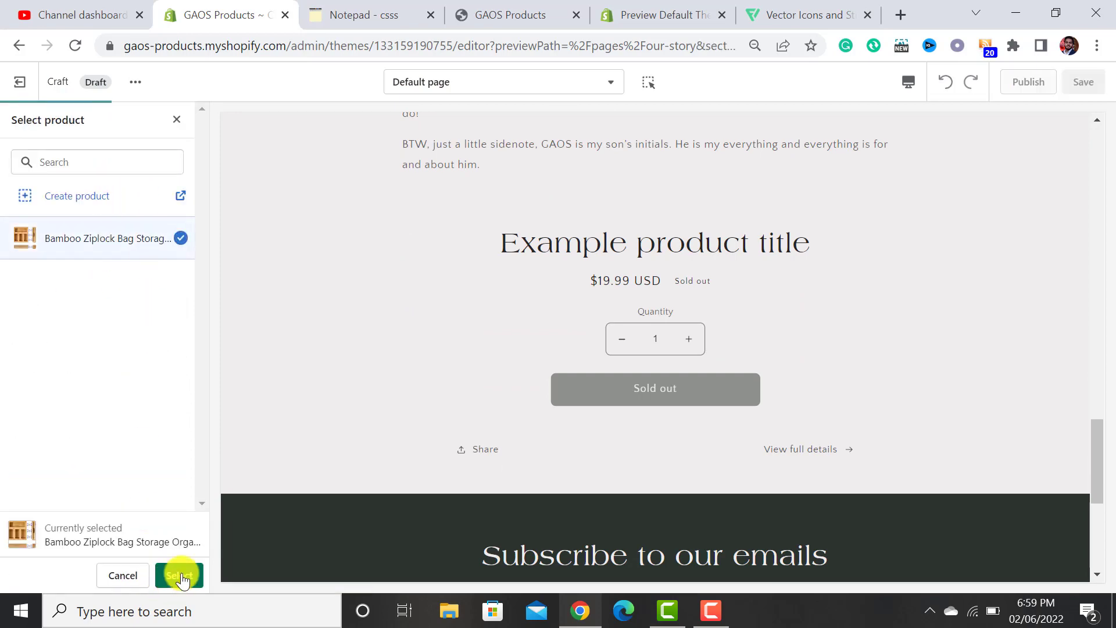
left_click(179, 575)
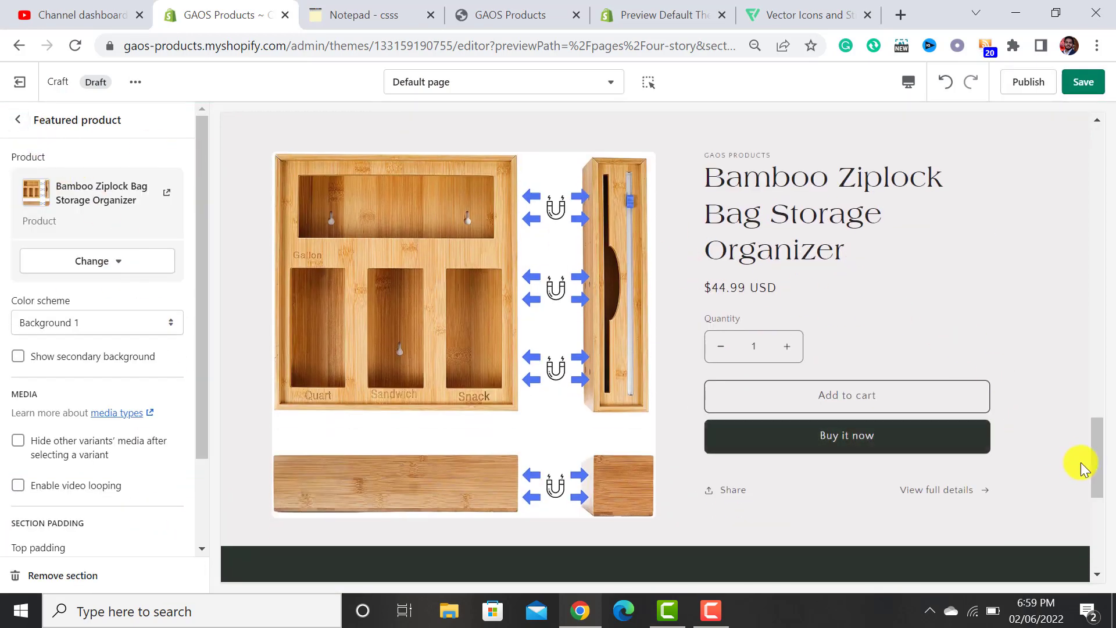
Save the Default page template changes and exit the theme editor to the Themes page
left_click_drag(1096, 464, 1096, 146)
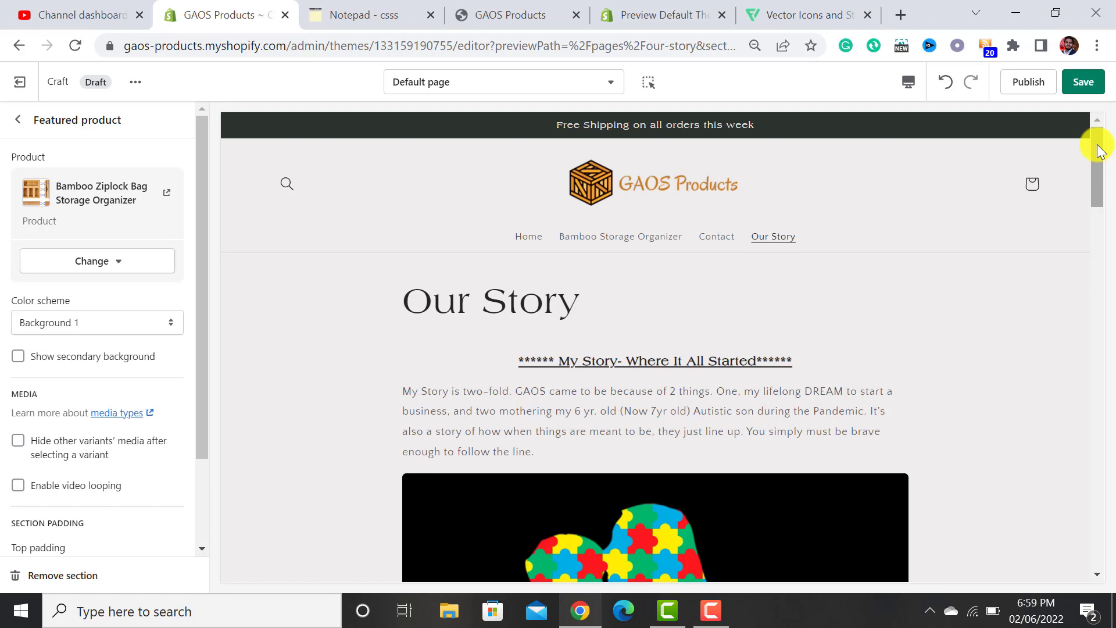
left_click(1081, 86)
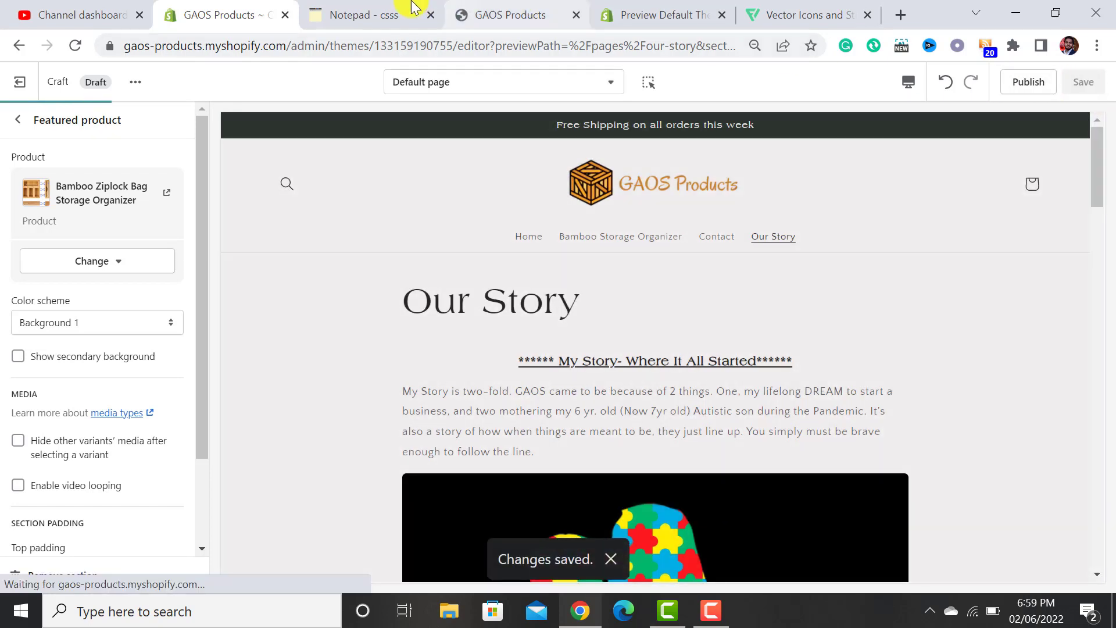
left_click(7, 80)
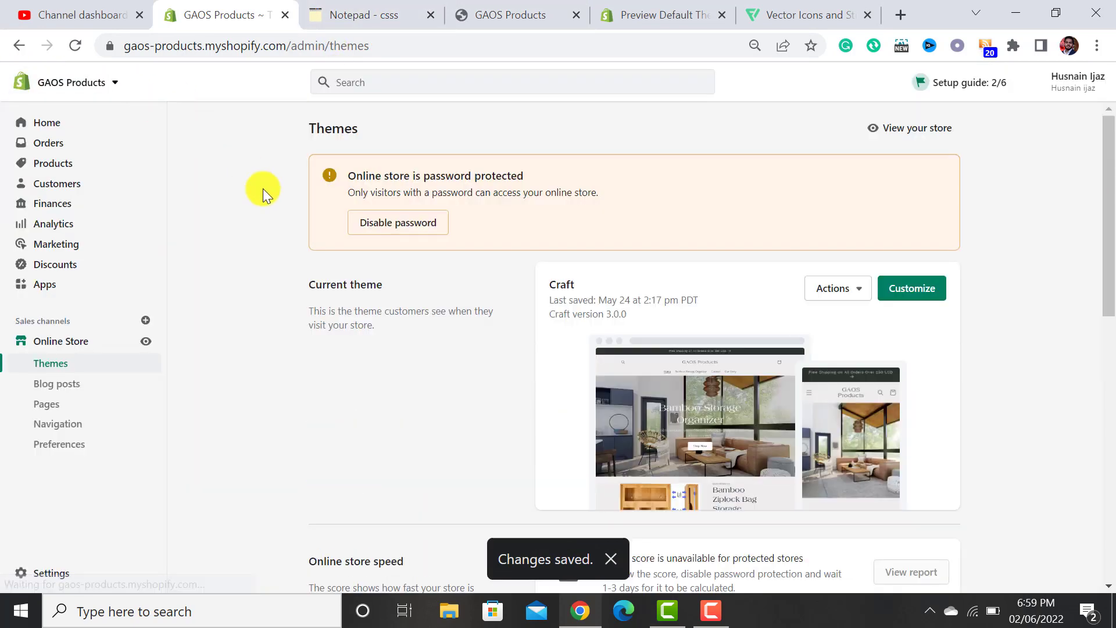
left_click(714, 621)
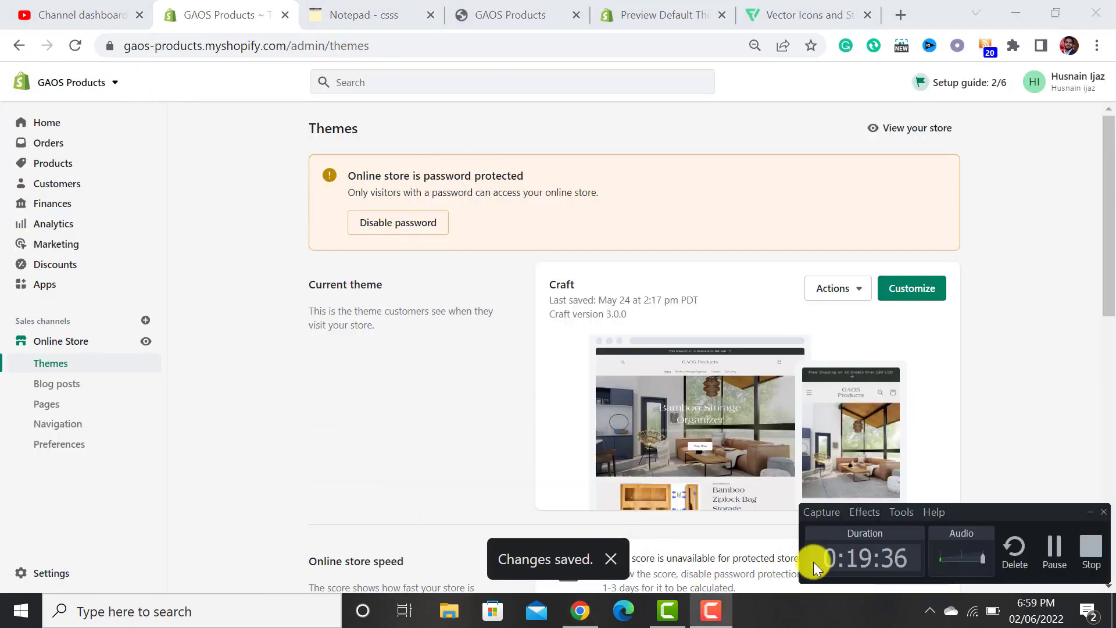